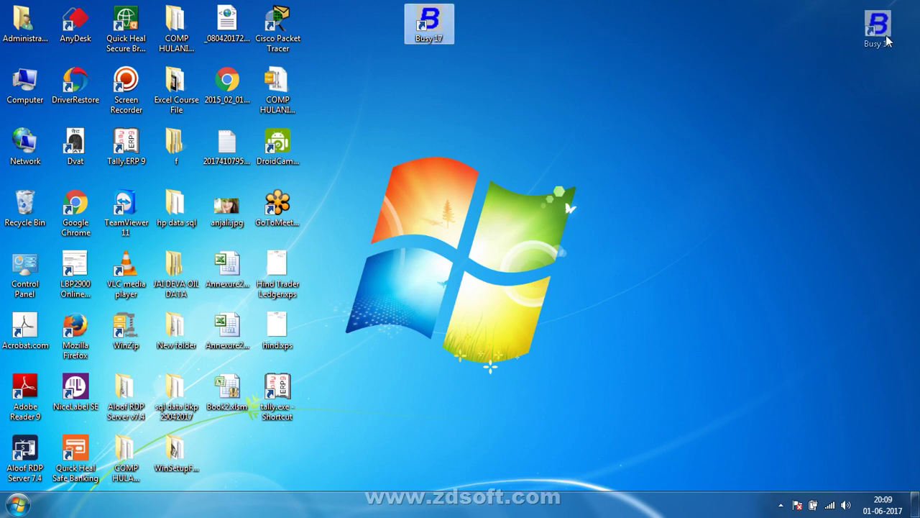
Step: Place the Busy 17 shortcut in the top-right desktop corner, shifted slightly left
{"action": "left_click_drag", "start_coordinate": [888, 42], "coordinate": [888, 42]}
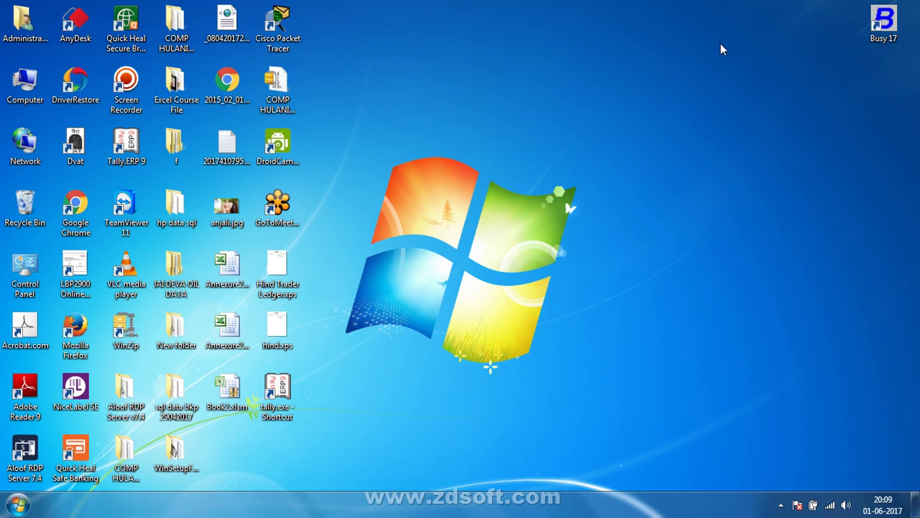
{"action": "left_click_drag", "start_coordinate": [900, 9], "coordinate": [756, 42]}
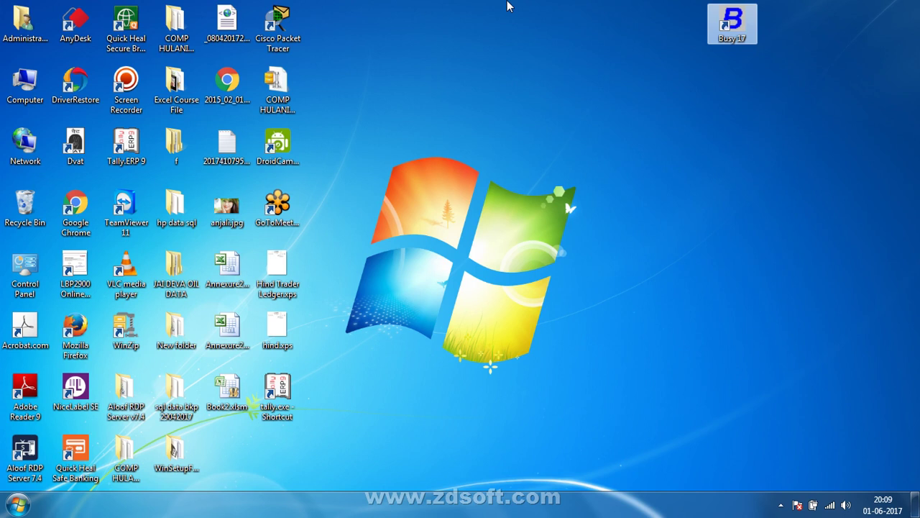
Step: Move the Tally.ERP 9 shortcut beside Busy 17, refreshing the desktop before and after
{"action": "right_click", "coordinate": [507, 6]}
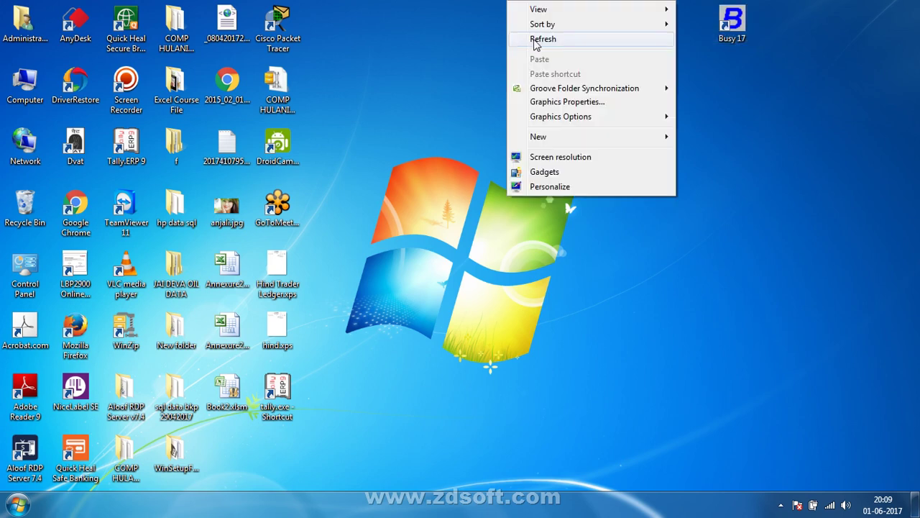
{"action": "left_click", "coordinate": [521, 37]}
{"action": "left_click_drag", "start_coordinate": [130, 143], "coordinate": [687, 25]}
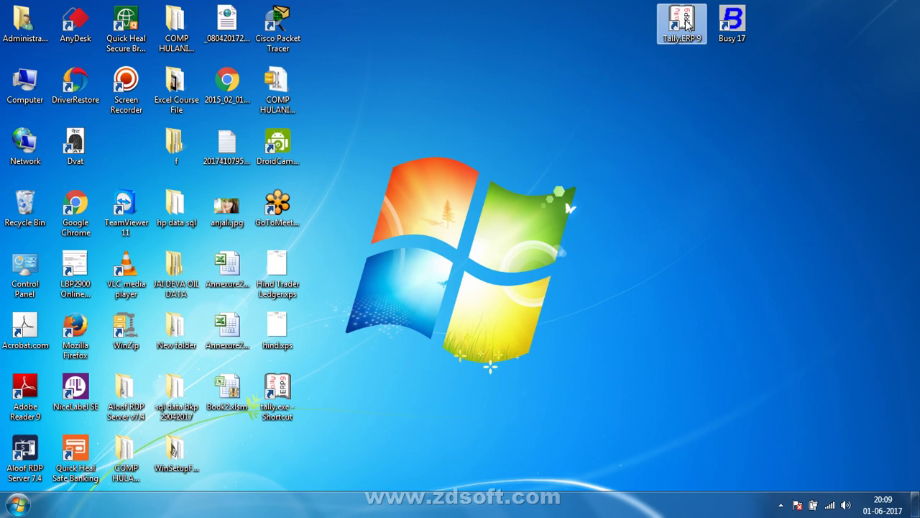
{"action": "right_click", "coordinate": [600, 75]}
{"action": "left_click", "coordinate": [613, 117]}
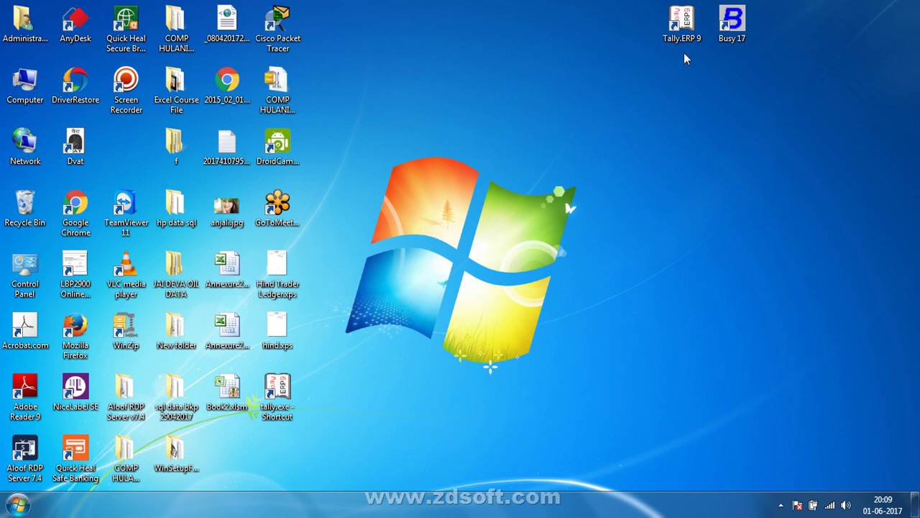
{"action": "left_click_drag", "start_coordinate": [807, 31], "coordinate": [647, 34]}
{"action": "left_click", "coordinate": [591, 150]}
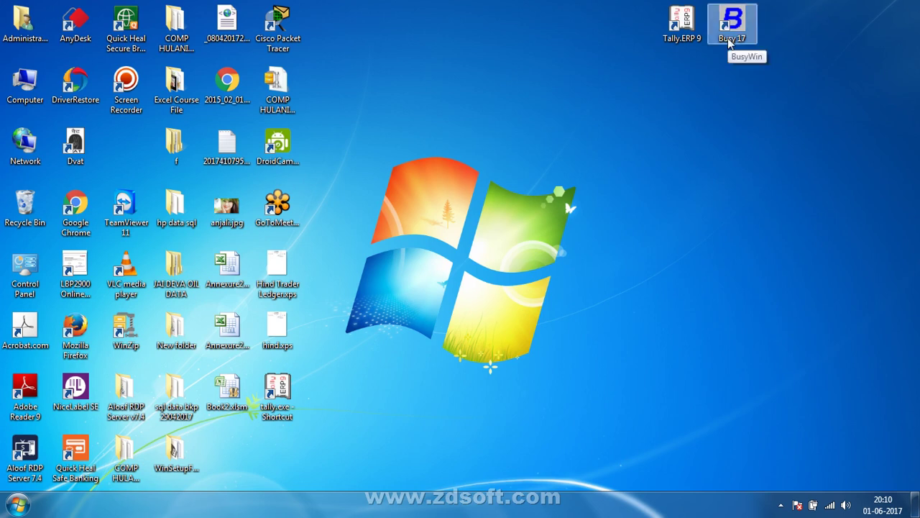
Step: From Computer, browse the Videos library's data and account busy folders
{"action": "double_click", "coordinate": [20, 75]}
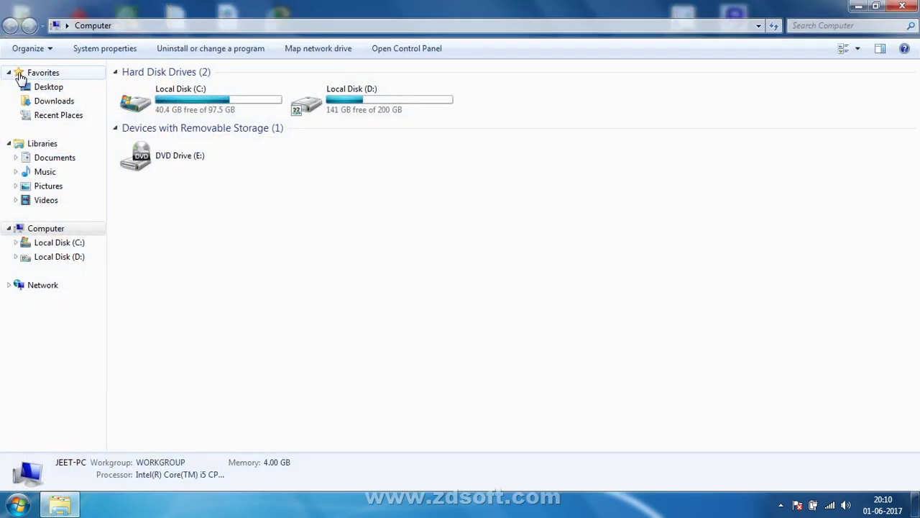
{"action": "left_click", "coordinate": [44, 205]}
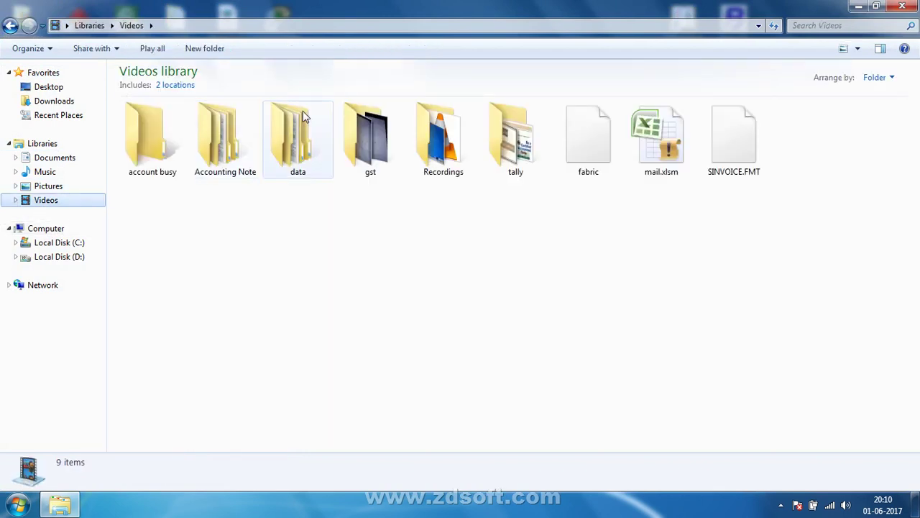
{"action": "double_click", "coordinate": [292, 148]}
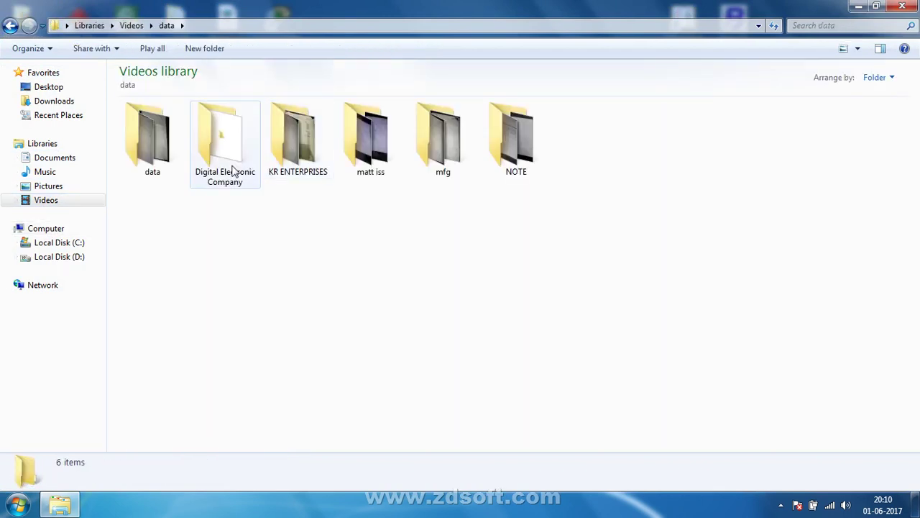
{"action": "left_click", "coordinate": [375, 144]}
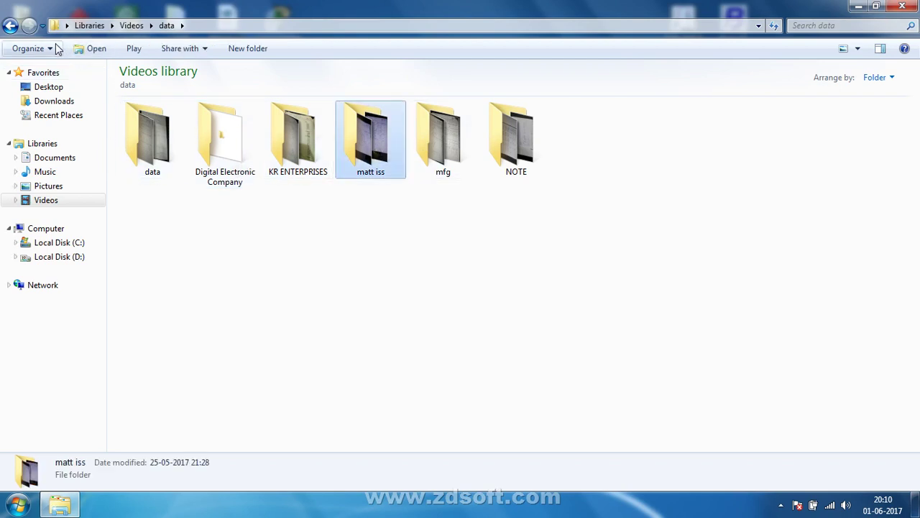
{"action": "left_click", "coordinate": [10, 25]}
{"action": "double_click", "coordinate": [133, 159]}
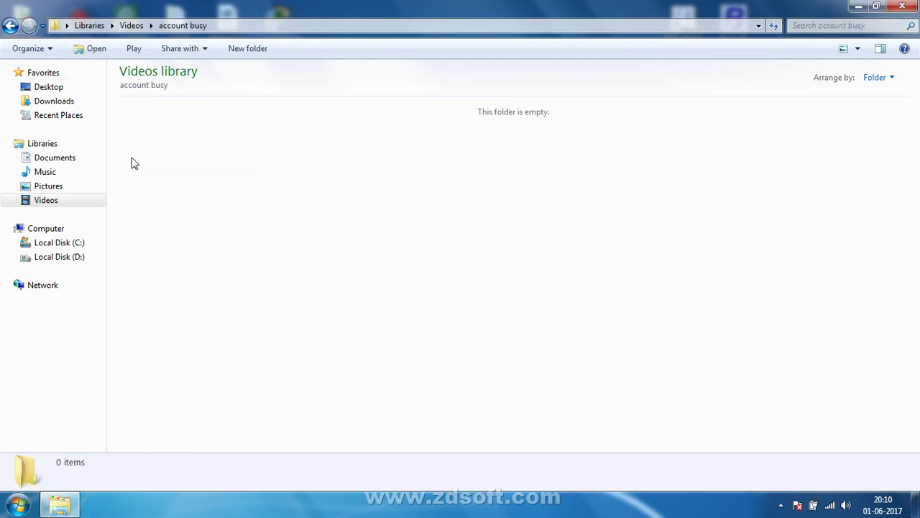
{"action": "left_click", "coordinate": [10, 25]}
Step: Look through Accounting Note > busy > 4, then open part 1 and its page 011 scan
{"action": "left_click", "coordinate": [231, 159]}
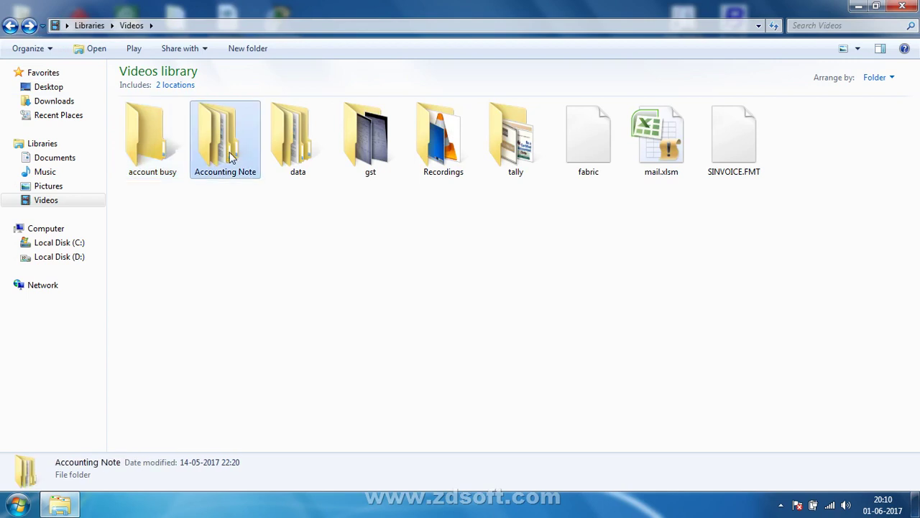
{"action": "double_click", "coordinate": [230, 158]}
{"action": "double_click", "coordinate": [168, 159]}
{"action": "left_click", "coordinate": [163, 154]}
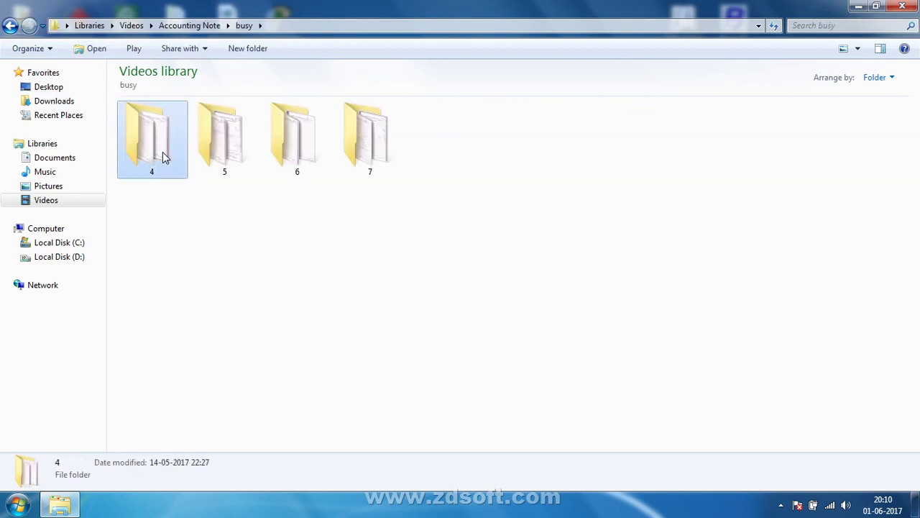
{"action": "double_click", "coordinate": [163, 153]}
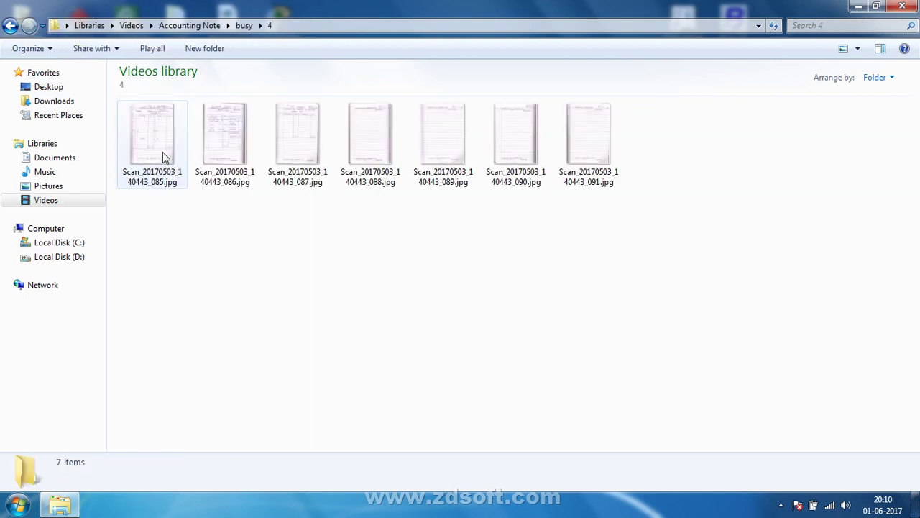
{"action": "left_click", "coordinate": [10, 25]}
{"action": "left_click", "coordinate": [10, 25]}
{"action": "double_click", "coordinate": [195, 115]}
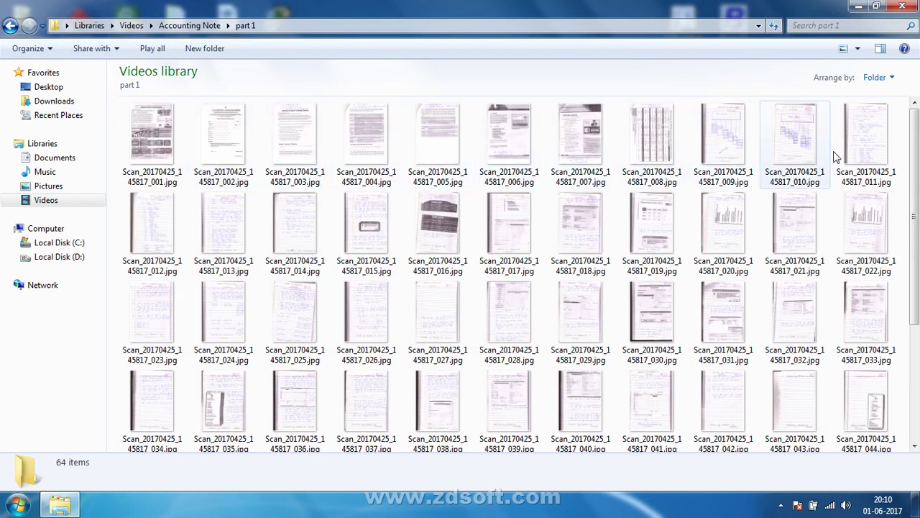
{"action": "double_click", "coordinate": [854, 149]}
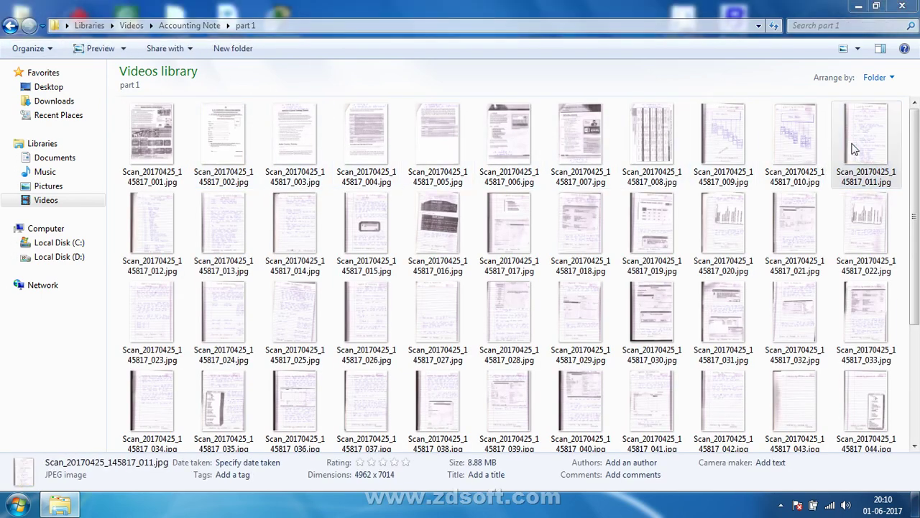
Step: Page through the scans to page 013 and zoom in
{"action": "left_click", "coordinate": [492, 473]}
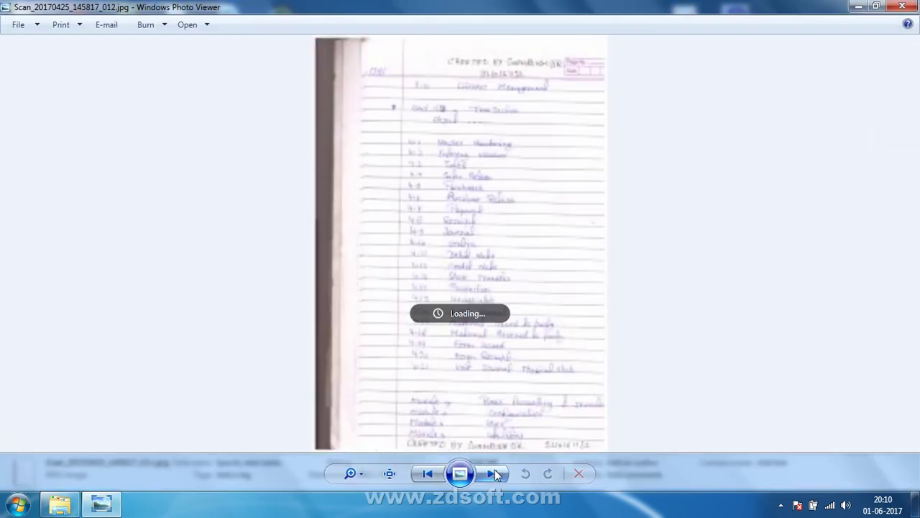
{"action": "left_click", "coordinate": [493, 473]}
{"action": "left_click", "coordinate": [493, 473]}
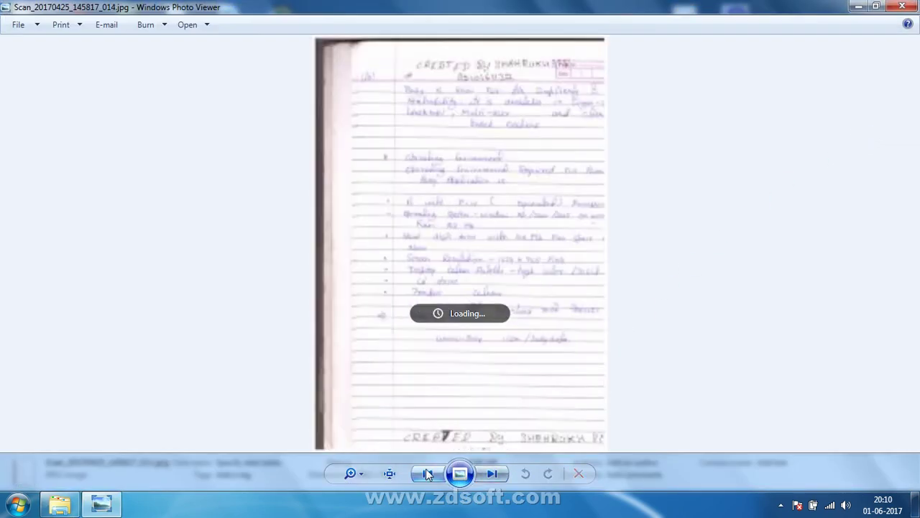
{"action": "key", "text": "Left"}
{"action": "scroll", "coordinate": [541, 255], "scroll_direction": "up", "scroll_amount": 2}
{"action": "scroll", "coordinate": [542, 231], "scroll_direction": "up", "scroll_amount": 2}
Step: Pan across the Introducing Busy section and features list, then minimize Photo Viewer
{"action": "left_click_drag", "start_coordinate": [544, 123], "coordinate": [543, 216]}
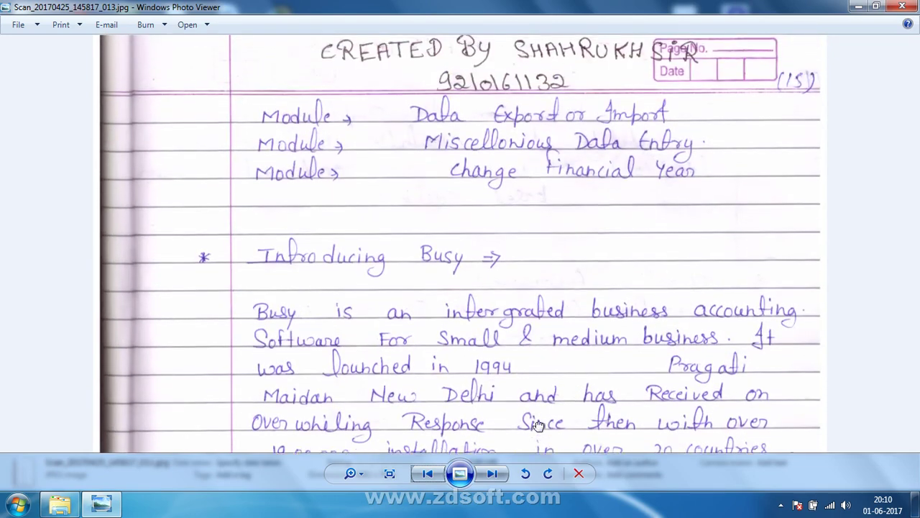
{"action": "left_click_drag", "start_coordinate": [538, 152], "coordinate": [548, 38]}
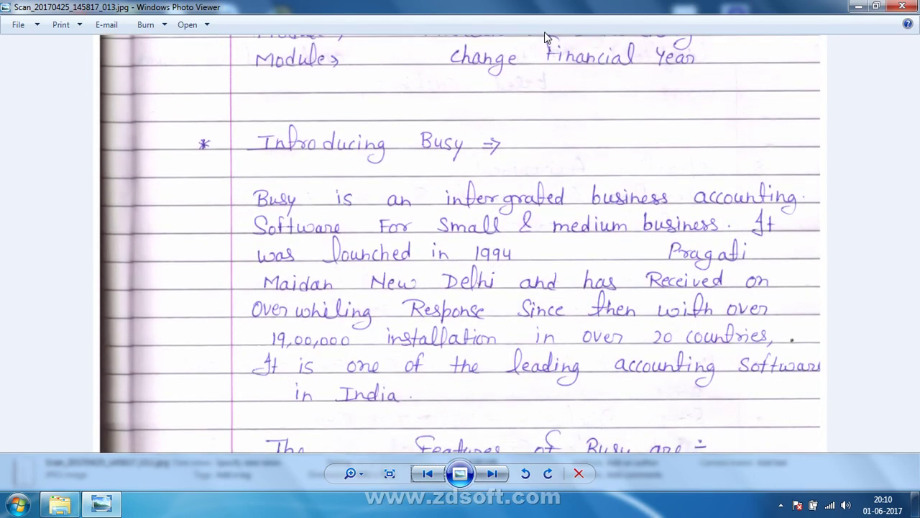
{"action": "left_click_drag", "start_coordinate": [477, 253], "coordinate": [469, 216]}
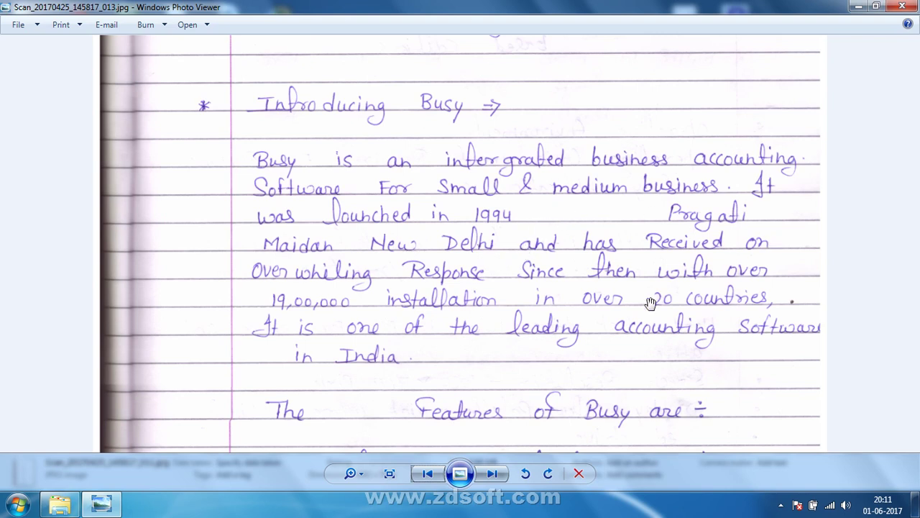
{"action": "left_click_drag", "start_coordinate": [581, 310], "coordinate": [485, 113]}
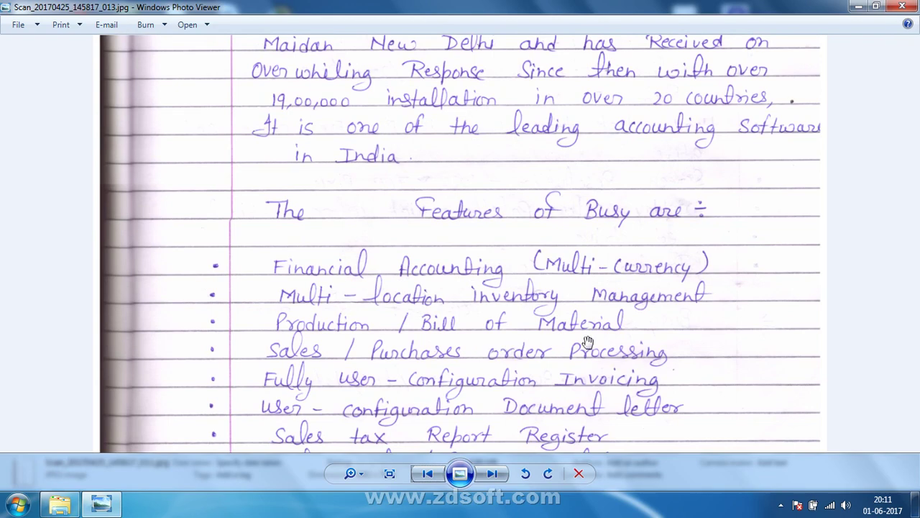
{"action": "left_click_drag", "start_coordinate": [564, 369], "coordinate": [556, 308]}
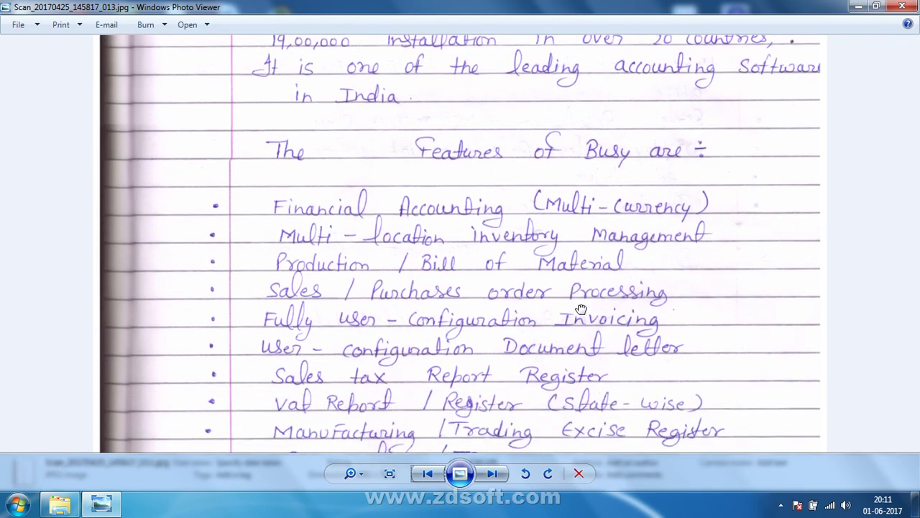
{"action": "left_click_drag", "start_coordinate": [360, 281], "coordinate": [442, 431]}
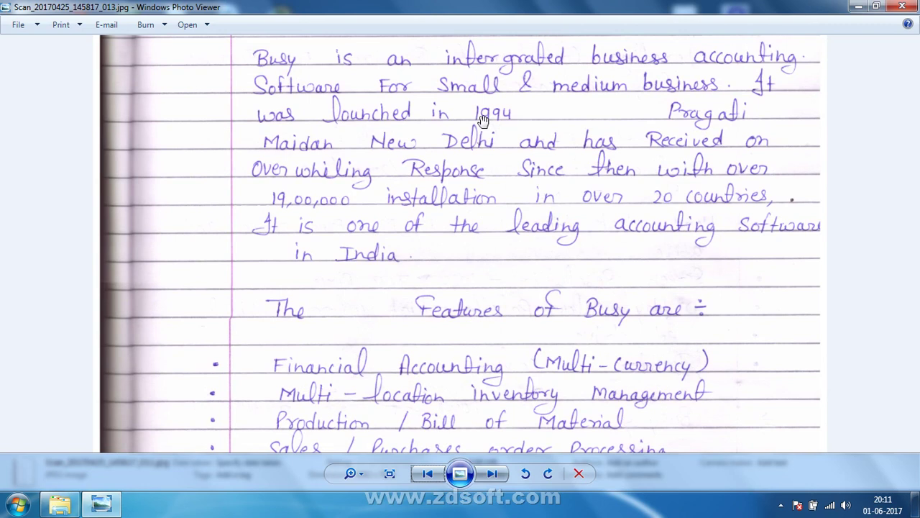
{"action": "left_click_drag", "start_coordinate": [483, 120], "coordinate": [487, 176]}
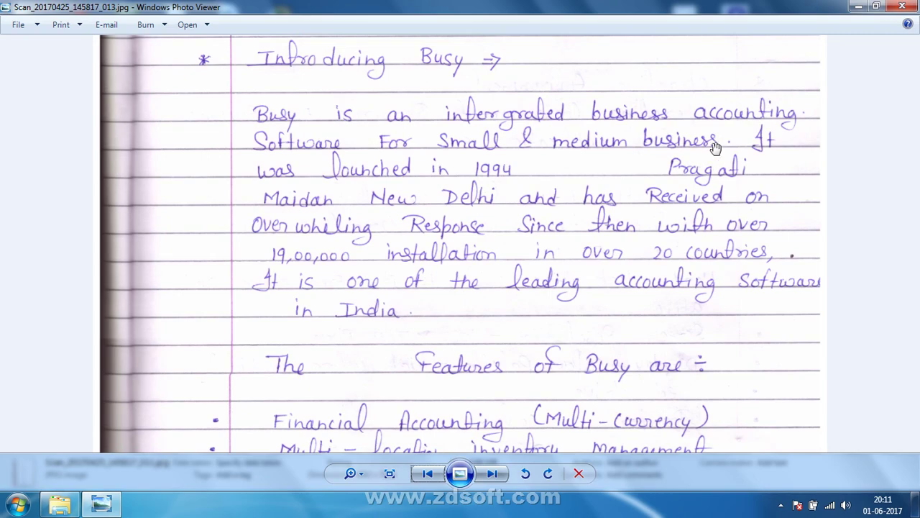
{"action": "left_click", "coordinate": [857, 6]}
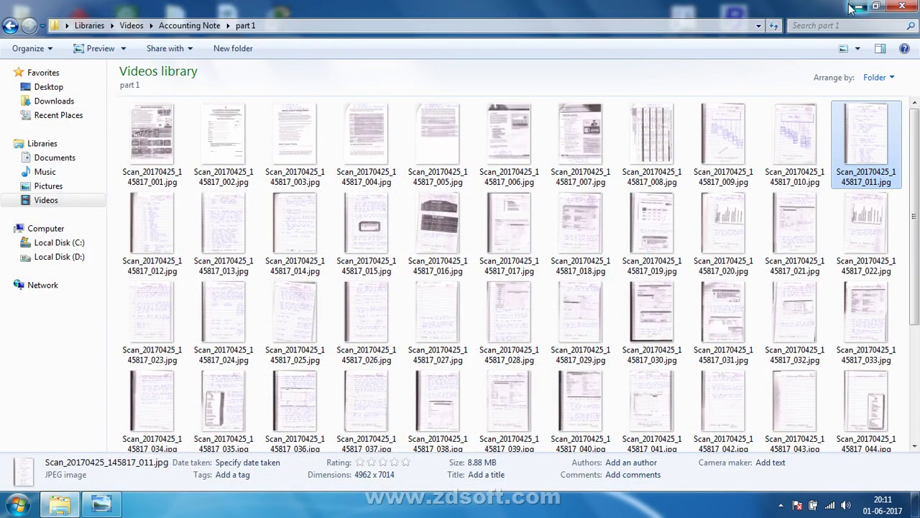
Step: Minimize Explorer, refresh the desktop, and select then deselect the Tally.ERP 9 and Busy 17 shortcuts
{"action": "left_click", "coordinate": [857, 7]}
{"action": "right_click", "coordinate": [745, 106]}
{"action": "left_click", "coordinate": [771, 146]}
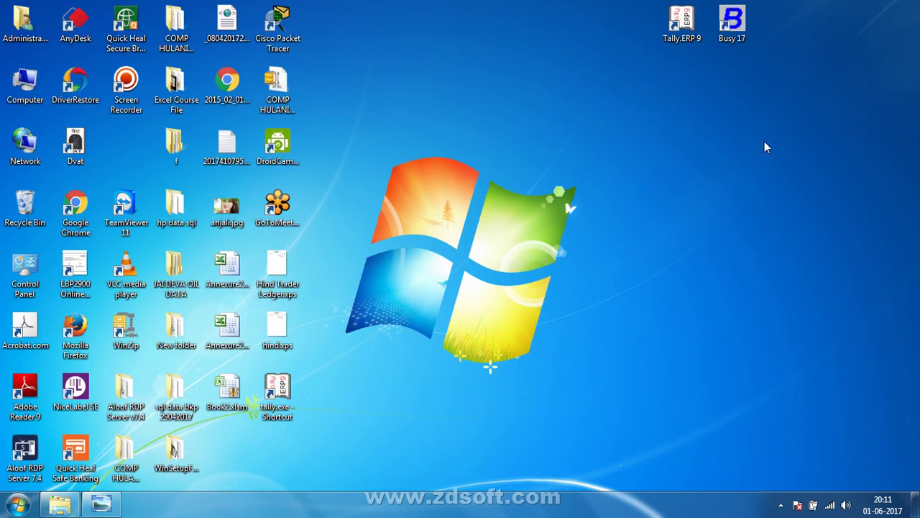
{"action": "left_click_drag", "start_coordinate": [795, 30], "coordinate": [638, 44]}
{"action": "left_click", "coordinate": [548, 128]}
Step: Reselect the shortcuts, refresh the desktop again, and bring up the Start menu
{"action": "left_click_drag", "start_coordinate": [804, 16], "coordinate": [505, 83]}
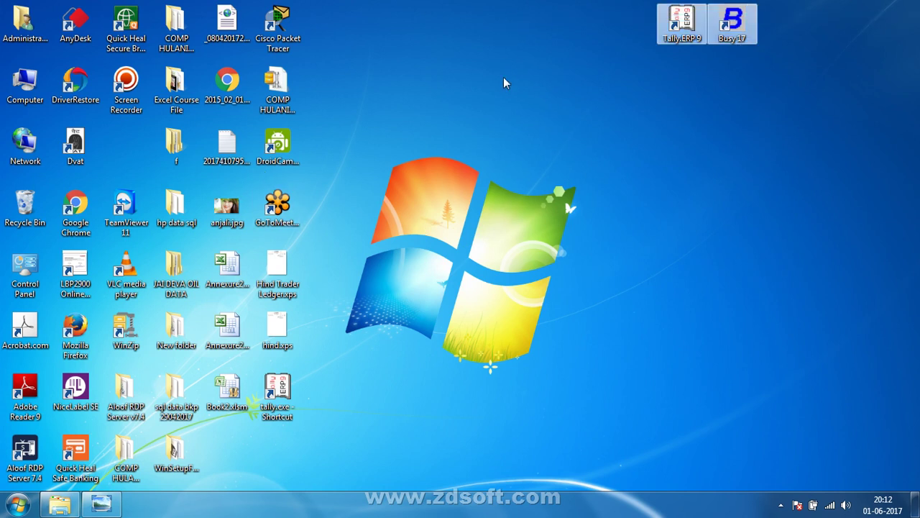
{"action": "left_click", "coordinate": [515, 178]}
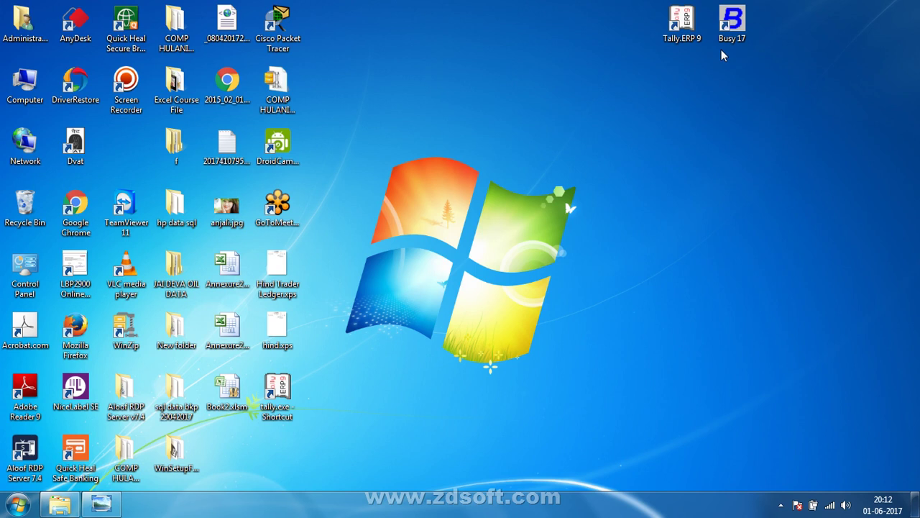
{"action": "right_click", "coordinate": [619, 105]}
{"action": "left_click", "coordinate": [635, 143]}
{"action": "left_click_drag", "start_coordinate": [918, 52], "coordinate": [481, 57]}
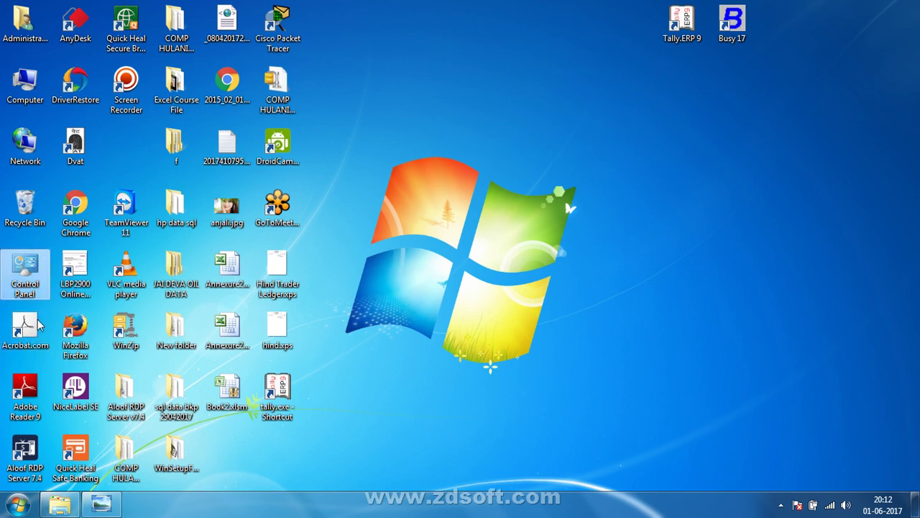
{"action": "left_click", "coordinate": [18, 504]}
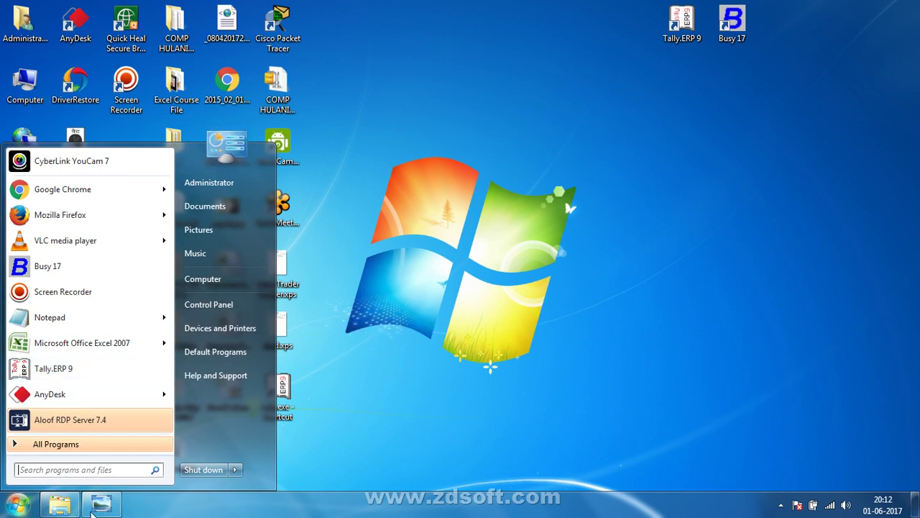
Step: Launch Control Panel by searching 'control', switching to small icons and back to category view
{"action": "left_click", "coordinate": [120, 469]}
{"action": "type", "text": "co"}
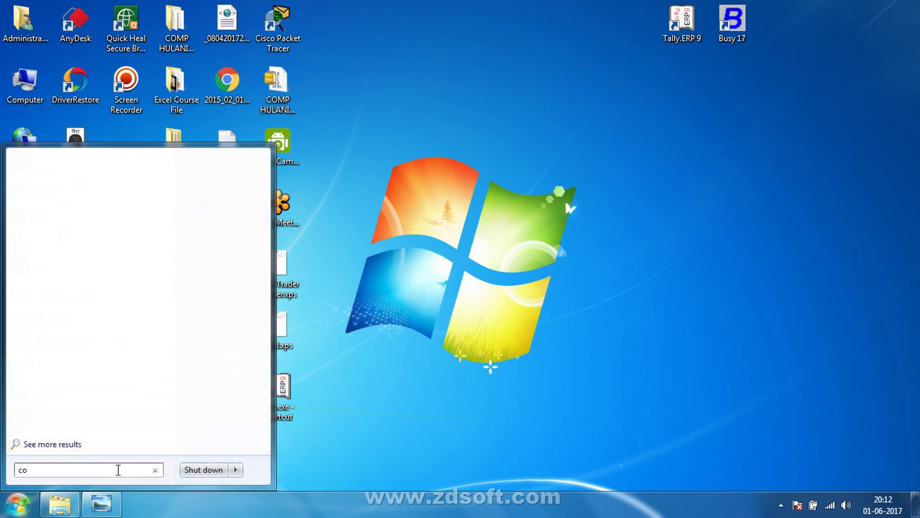
{"action": "type", "text": "ntrol"}
{"action": "key", "text": "Return"}
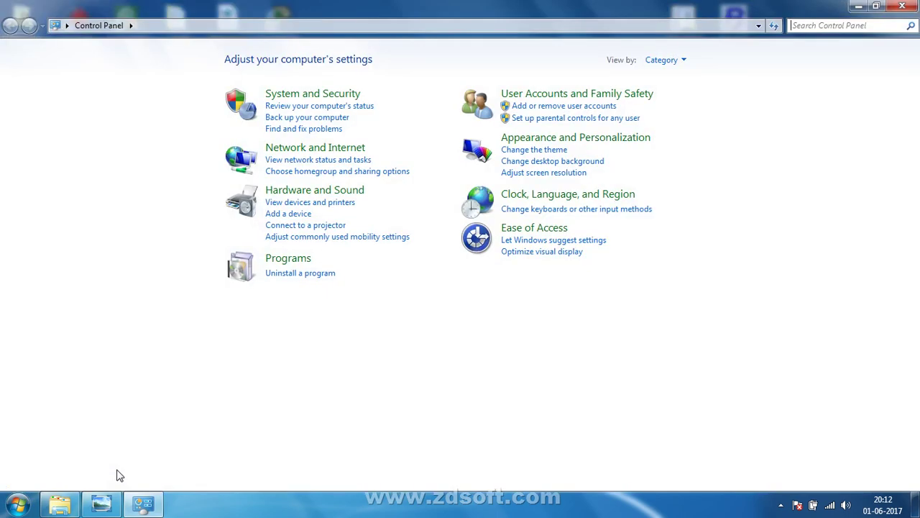
{"action": "left_click", "coordinate": [665, 61]}
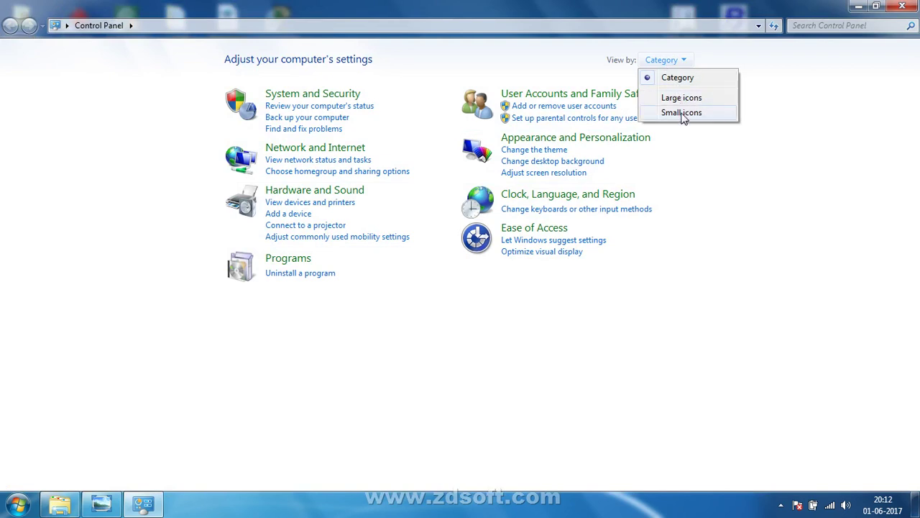
{"action": "left_click", "coordinate": [681, 113]}
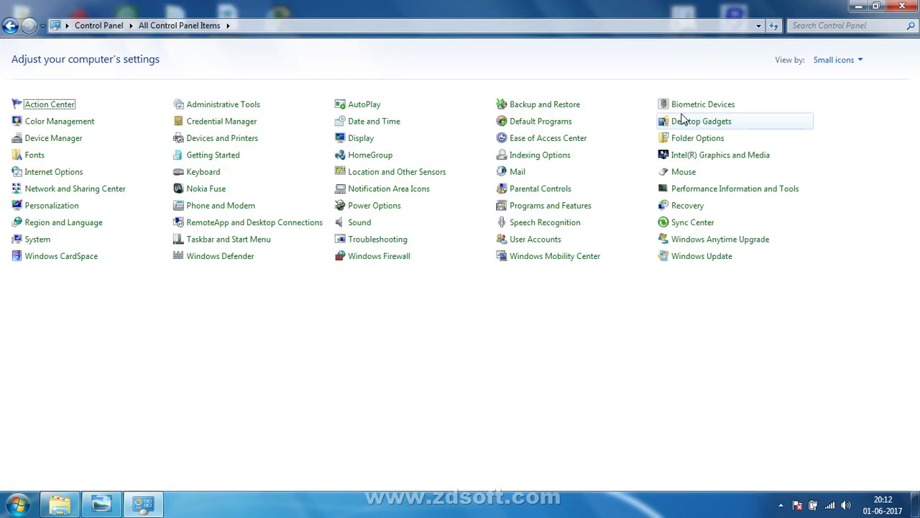
{"action": "left_click", "coordinate": [827, 62]}
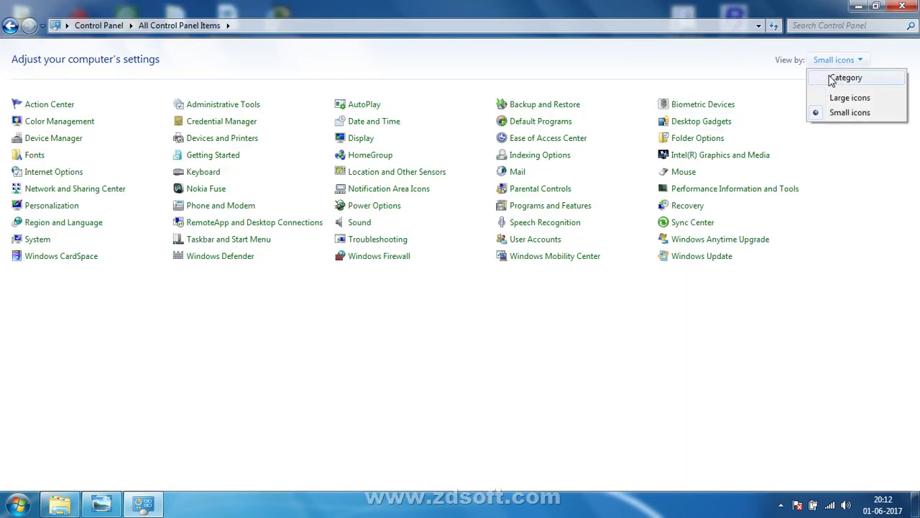
{"action": "left_click", "coordinate": [822, 78]}
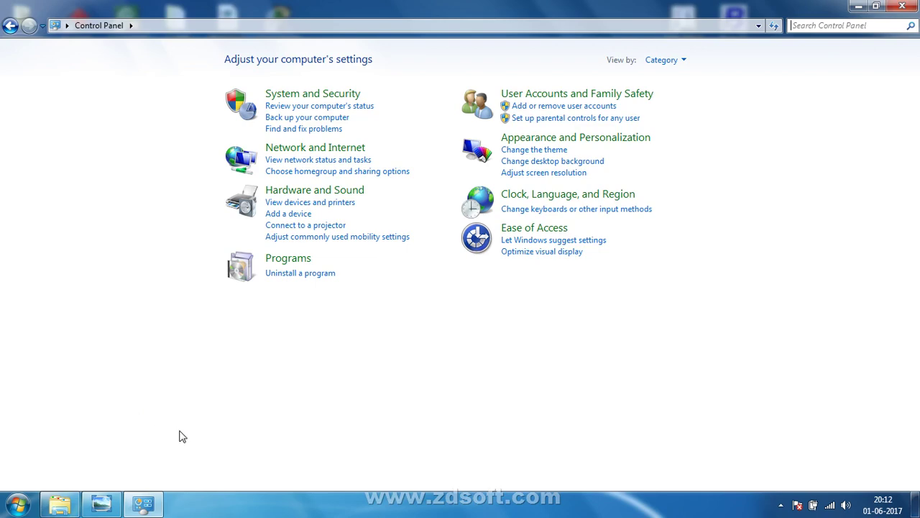
Step: Open the installed programs list, select BarTender 10.1 UltraLite, then minimize Control Panel
{"action": "left_click", "coordinate": [310, 274]}
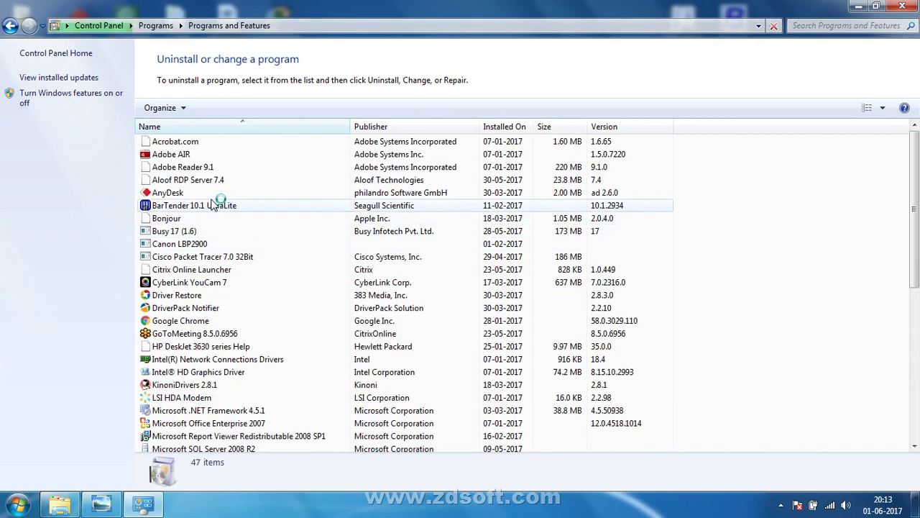
{"action": "left_click", "coordinate": [213, 205]}
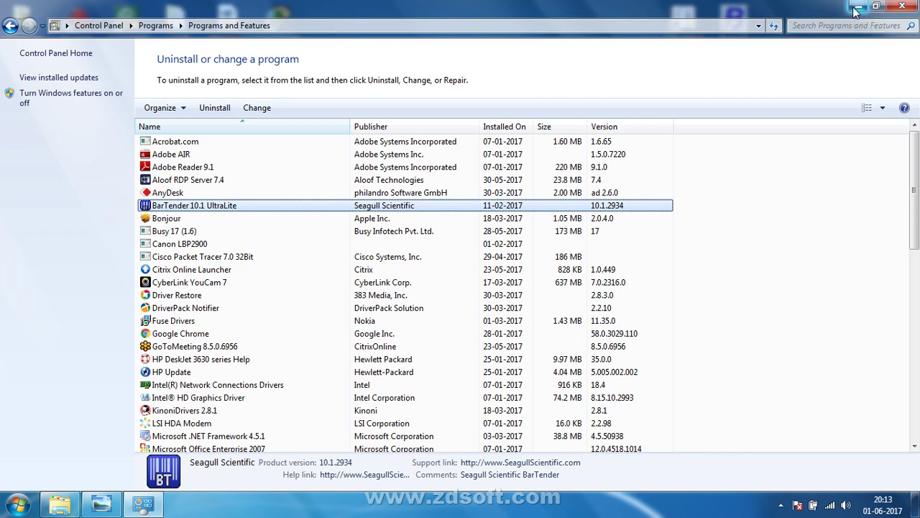
{"action": "left_click", "coordinate": [856, 7]}
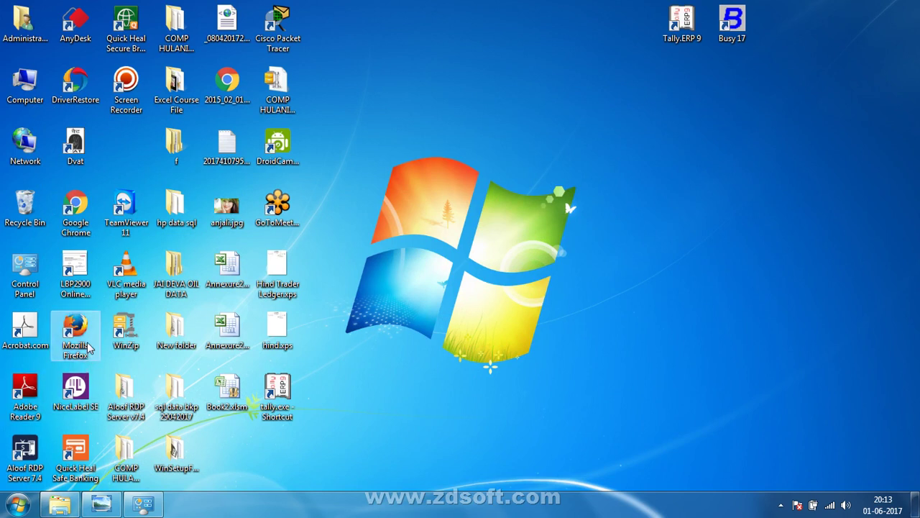
Step: Move the Mozilla Firefox shortcut to the desktop centre and launch Firefox
{"action": "left_click_drag", "start_coordinate": [84, 329], "coordinate": [463, 227]}
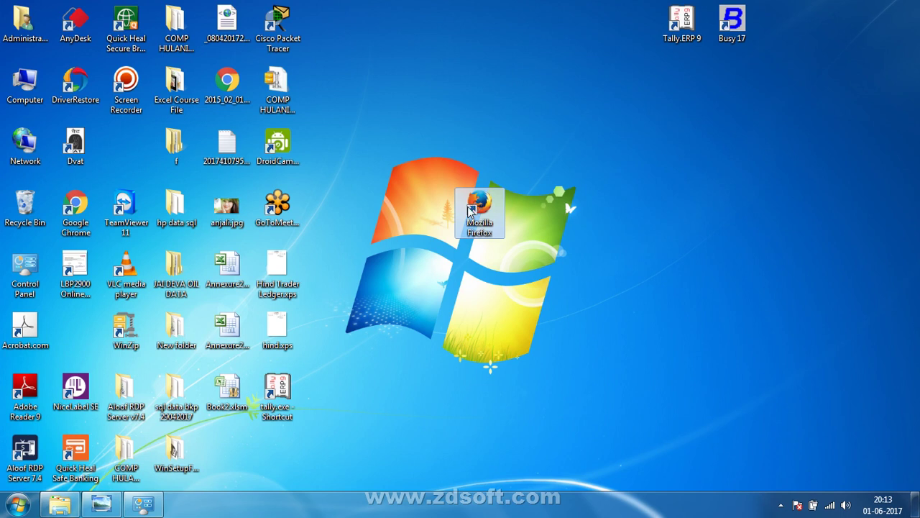
{"action": "key", "text": "Return"}
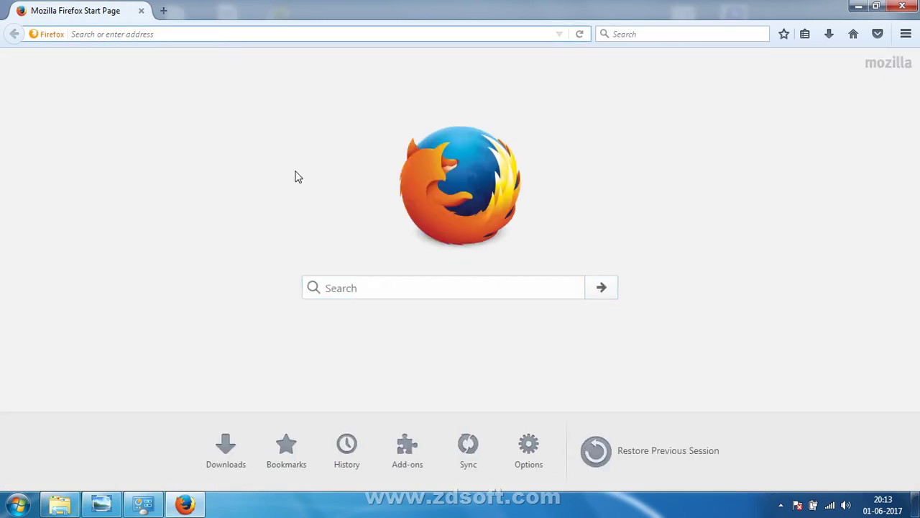
Step: Load the Google home page from the address bar suggestion
{"action": "type", "text": "google.com/"}
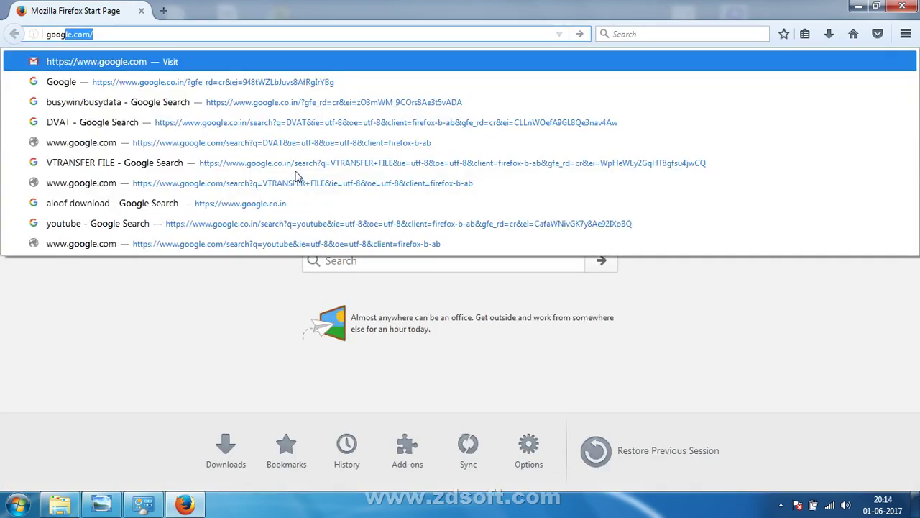
{"action": "key", "text": "Down"}
{"action": "key", "text": "Return"}
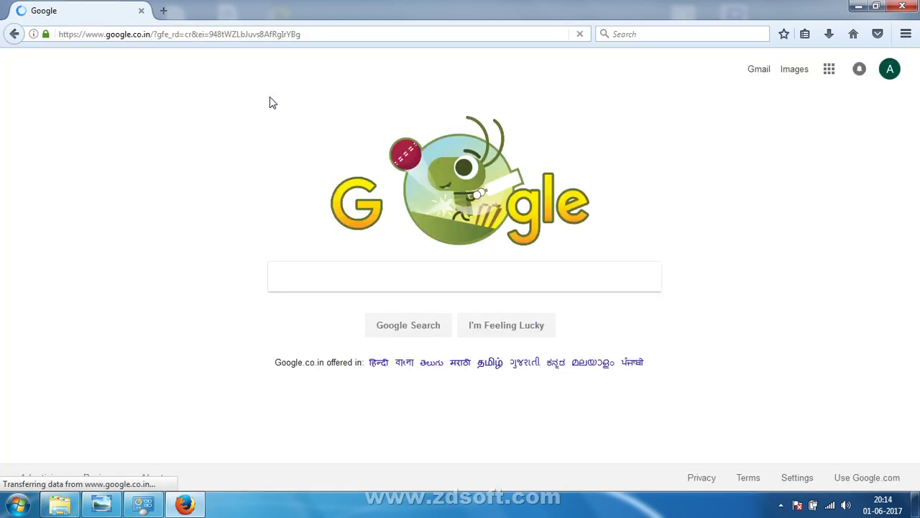
{"action": "left_click", "coordinate": [287, 33]}
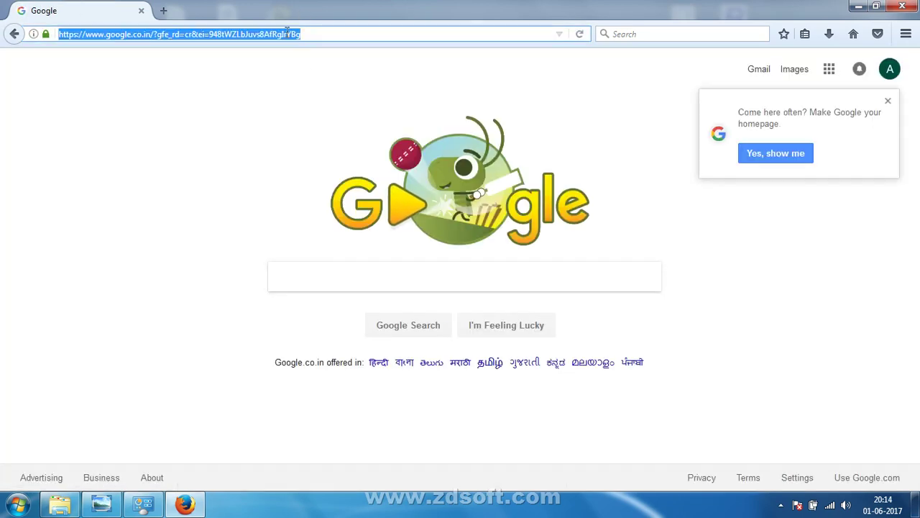
{"action": "type", "text": "www.bud"}
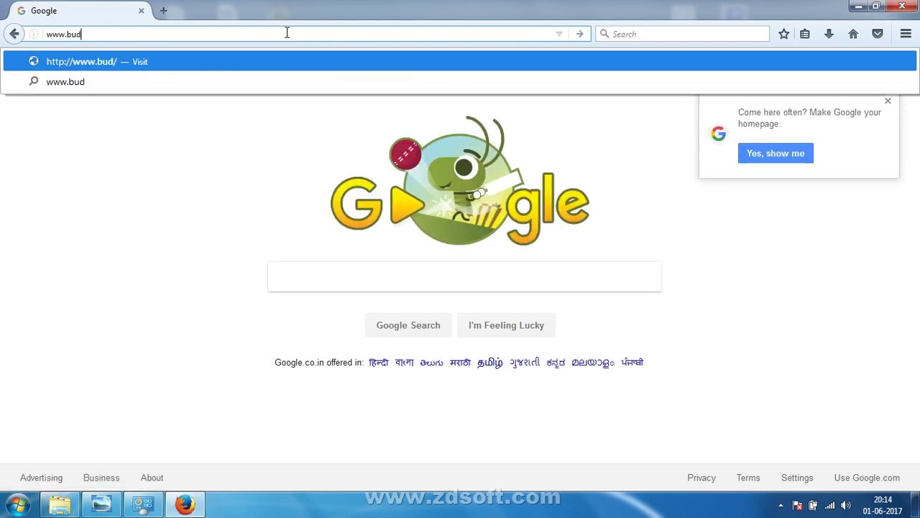
{"action": "key", "text": "BackSpace"}
{"action": "type", "text": "y"}
{"action": "key", "text": "BackSpace"}
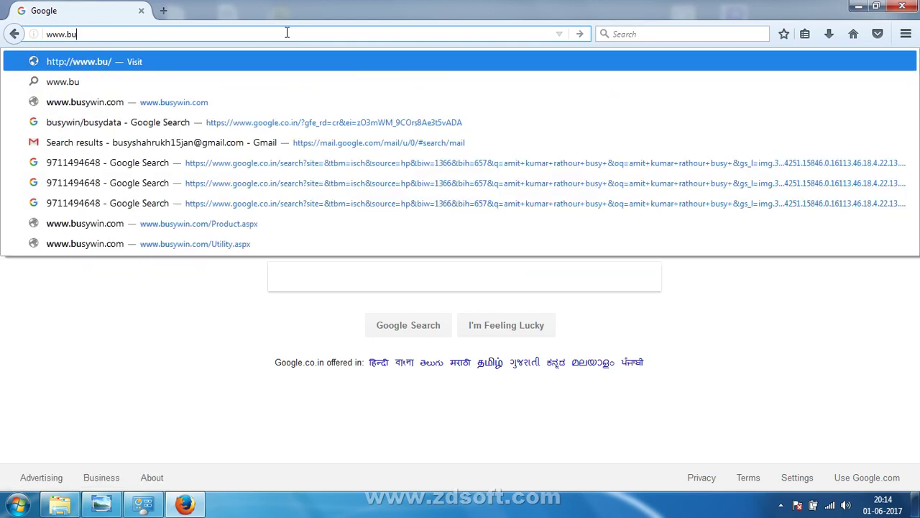
{"action": "type", "text": "d"}
{"action": "key", "text": "BackSpace"}
{"action": "type", "text": "sywin"}
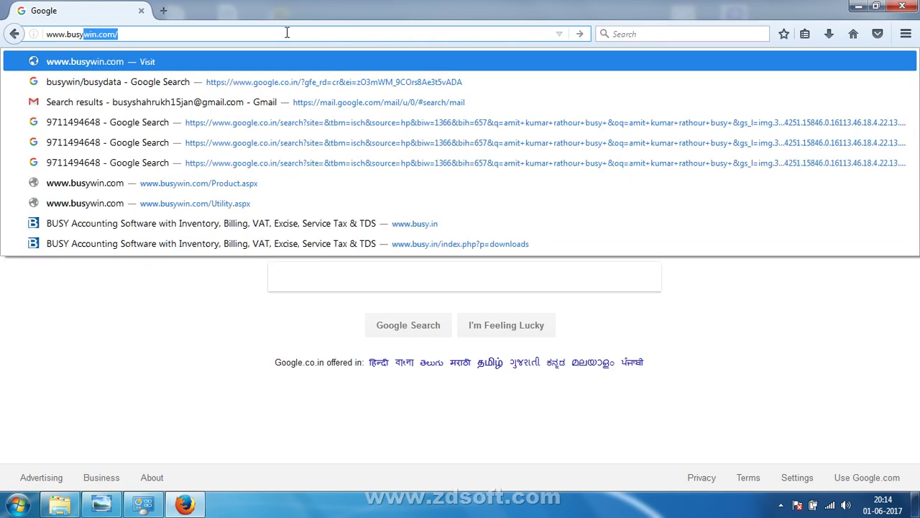
{"action": "type", "text": ".co"}
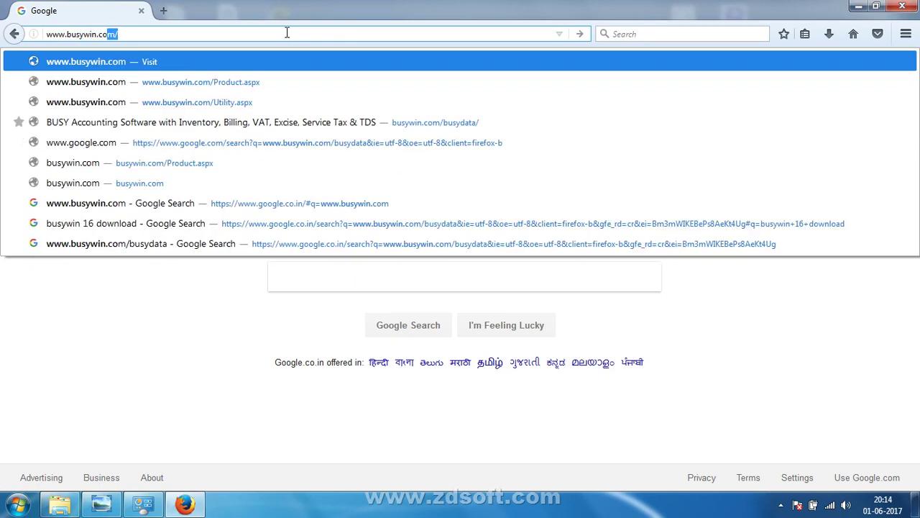
{"action": "key", "text": "Return"}
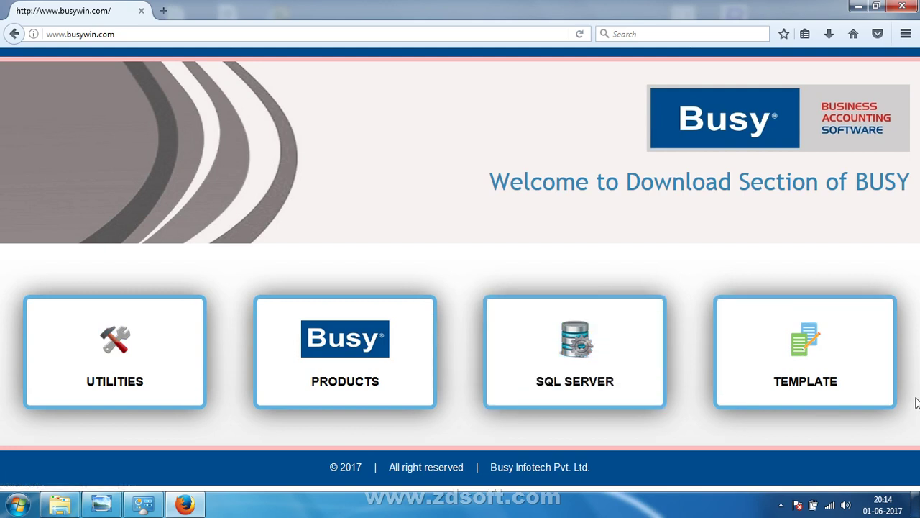
Step: Open the PRODUCTS section, review the BUSY release table, then minimize Firefox
{"action": "left_click", "coordinate": [362, 371]}
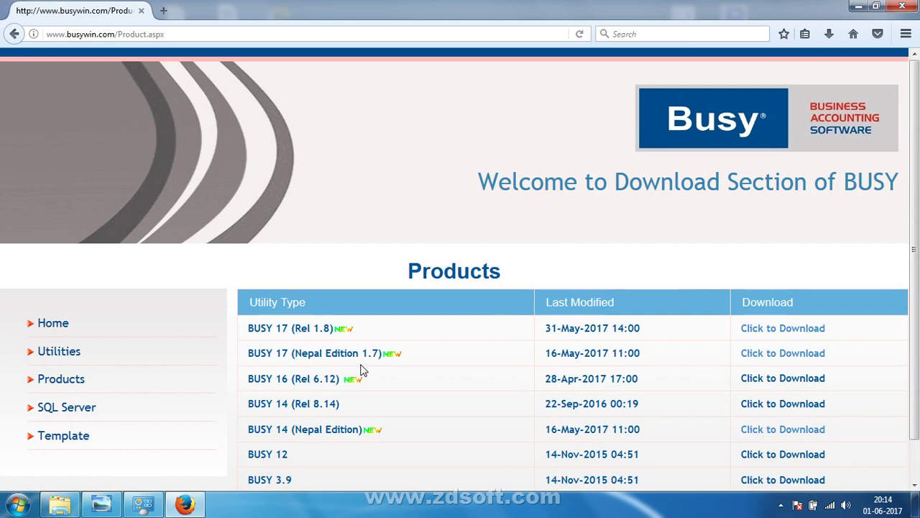
{"action": "scroll", "coordinate": [366, 359], "scroll_direction": "down", "scroll_amount": 1}
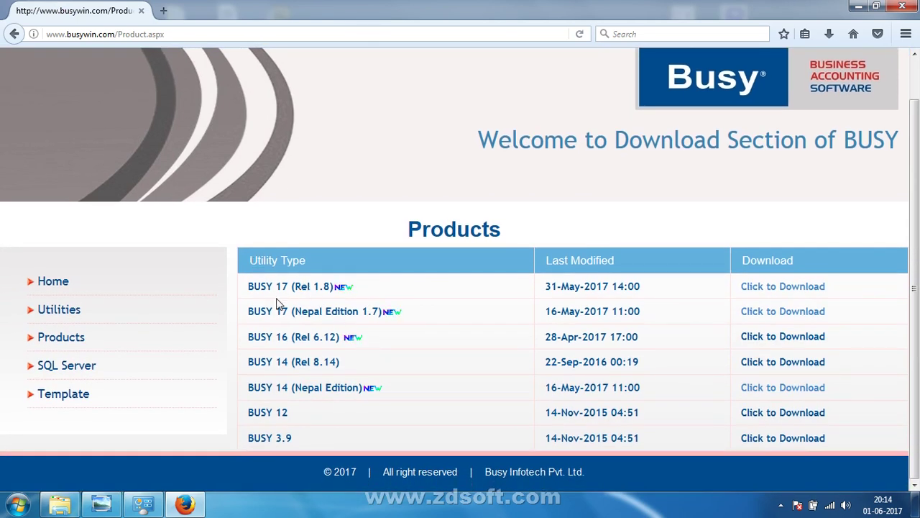
{"action": "left_click_drag", "start_coordinate": [236, 287], "coordinate": [413, 437]}
{"action": "left_click", "coordinate": [320, 448]}
{"action": "left_click", "coordinate": [859, 6]}
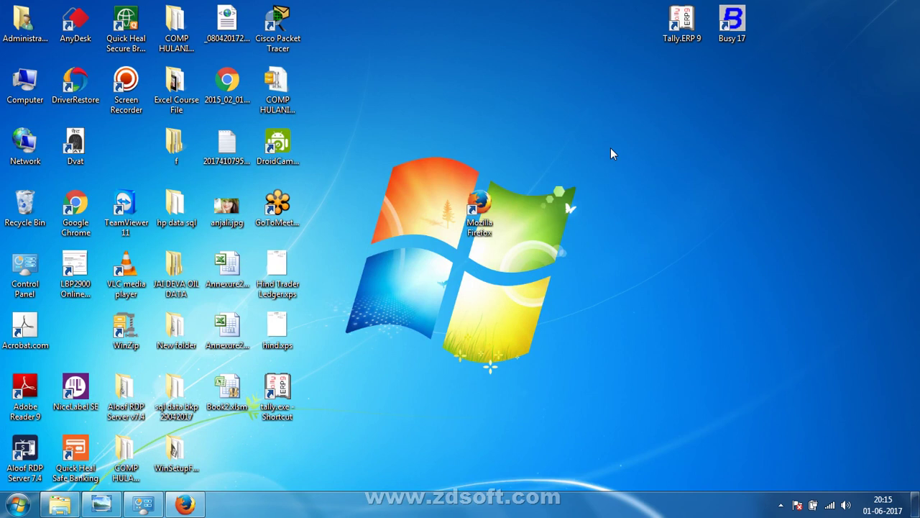
Step: Refresh the desktop and select the Mozilla Firefox shortcut
{"action": "right_click", "coordinate": [611, 208]}
{"action": "left_click", "coordinate": [667, 250]}
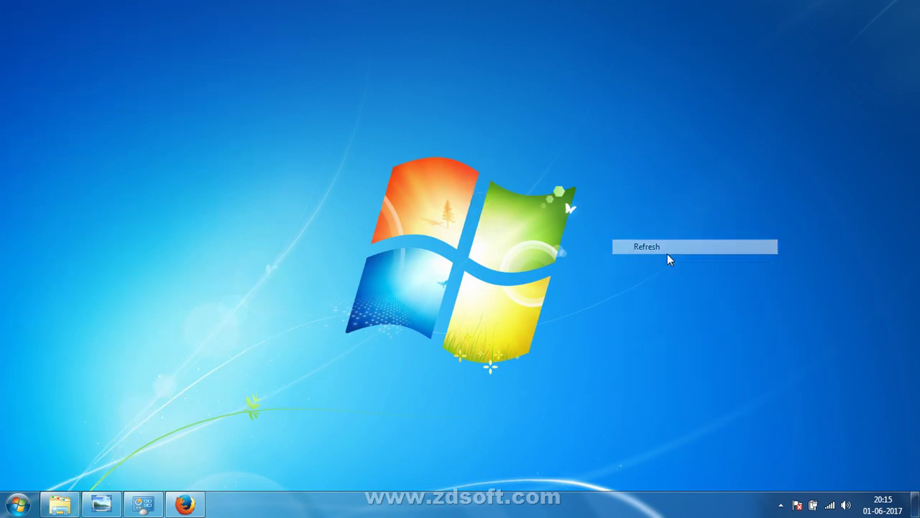
{"action": "left_click_drag", "start_coordinate": [504, 234], "coordinate": [501, 190]}
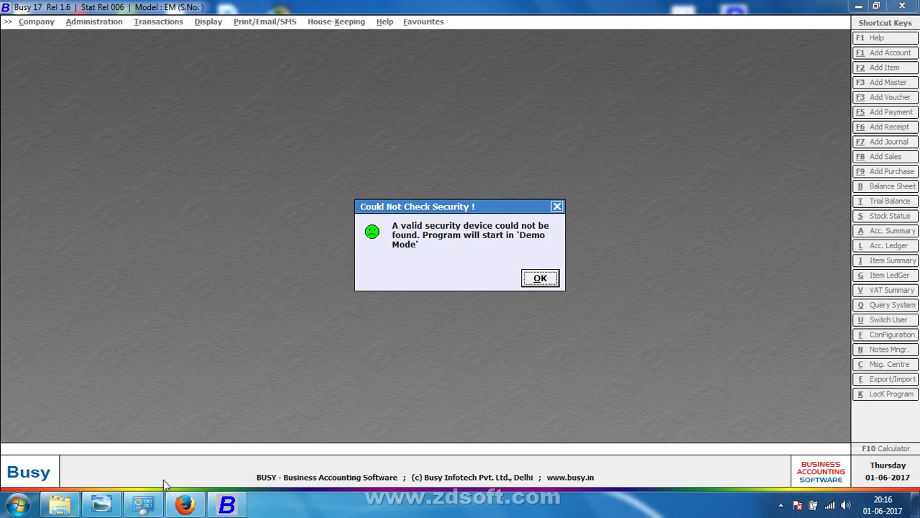
Step: Dismiss the 'Could Not Check Security' warning so Busy 17 runs as a Demo Copy
{"action": "left_click", "coordinate": [185, 504]}
{"action": "left_click", "coordinate": [540, 278]}
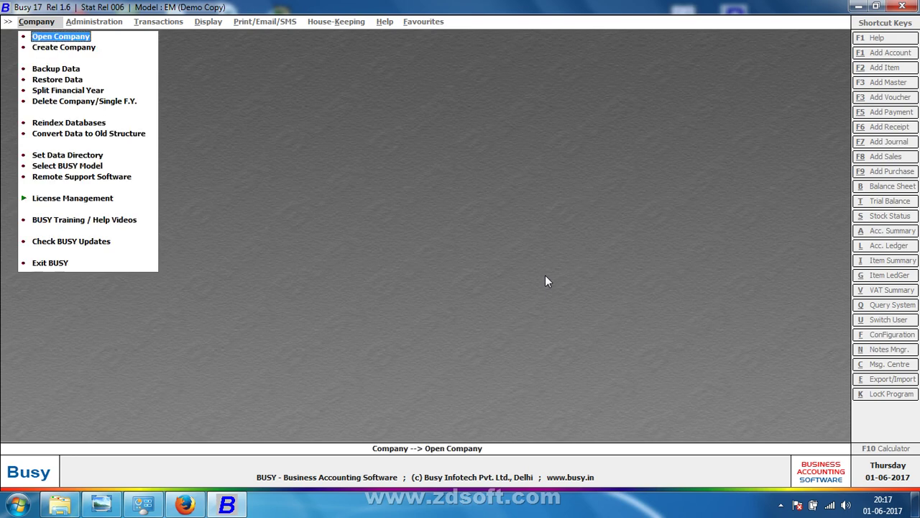
Step: Advance to the next handwritten notes scan and zoom in to read the lines below the error image
{"action": "left_click", "coordinate": [102, 504]}
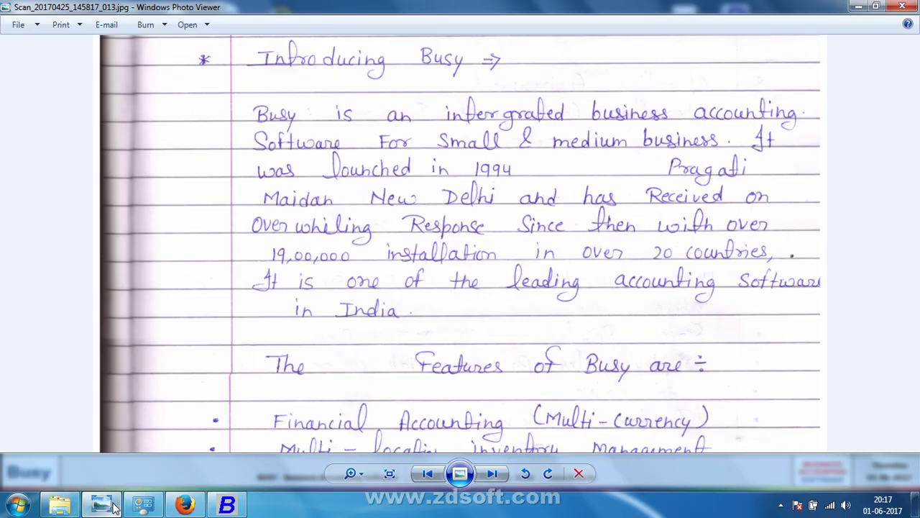
{"action": "left_click", "coordinate": [490, 474]}
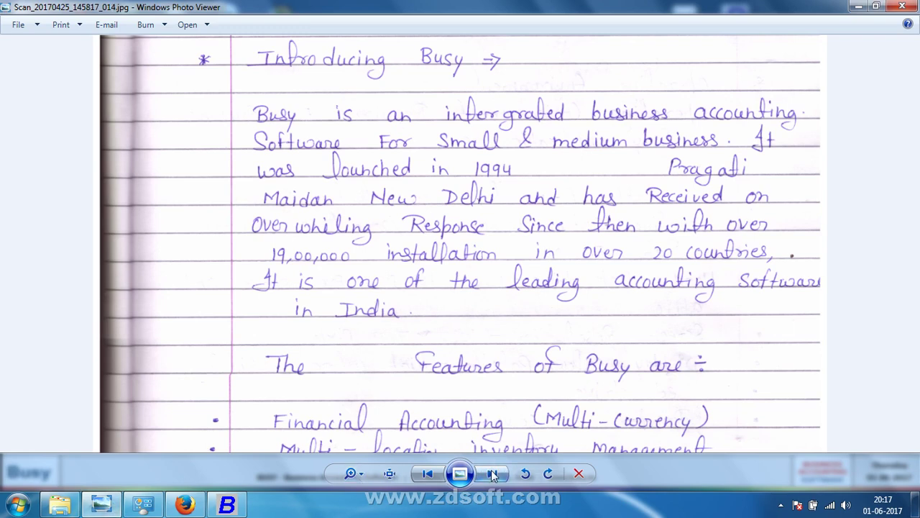
{"action": "left_click", "coordinate": [493, 475]}
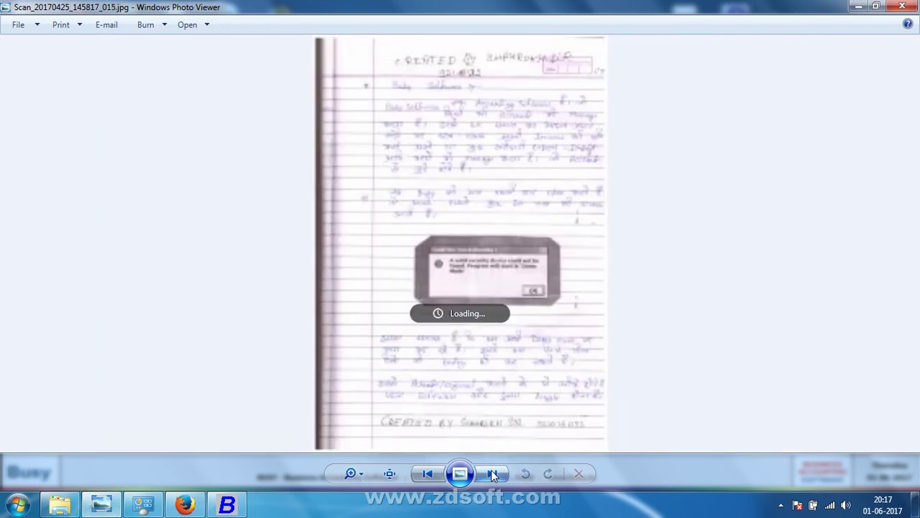
{"action": "scroll", "coordinate": [525, 230], "scroll_direction": "up", "scroll_amount": 3}
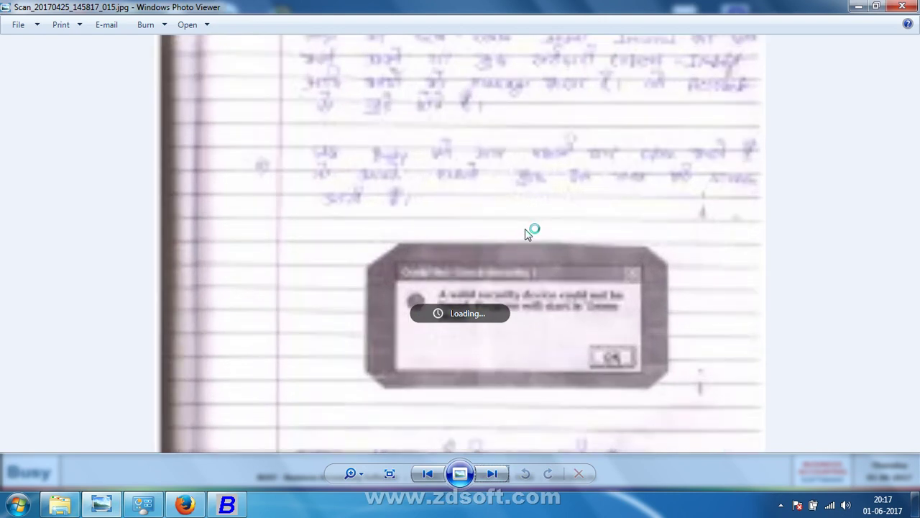
{"action": "scroll", "coordinate": [497, 223], "scroll_direction": "up", "scroll_amount": 2}
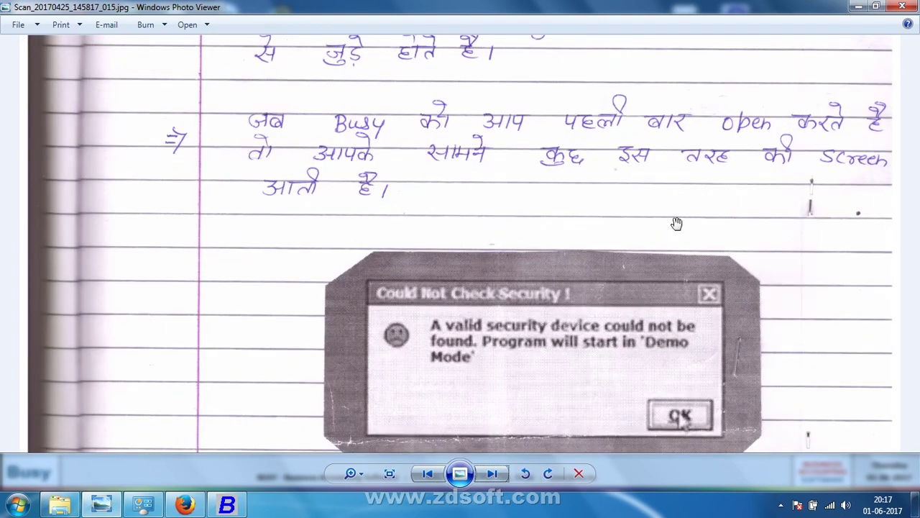
{"action": "left_click_drag", "start_coordinate": [676, 224], "coordinate": [784, 159]}
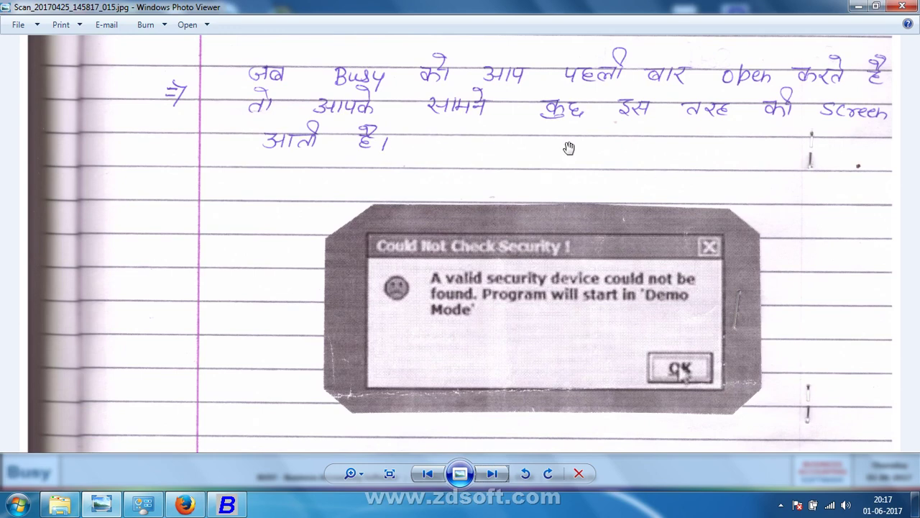
{"action": "left_click_drag", "start_coordinate": [624, 187], "coordinate": [639, 59]}
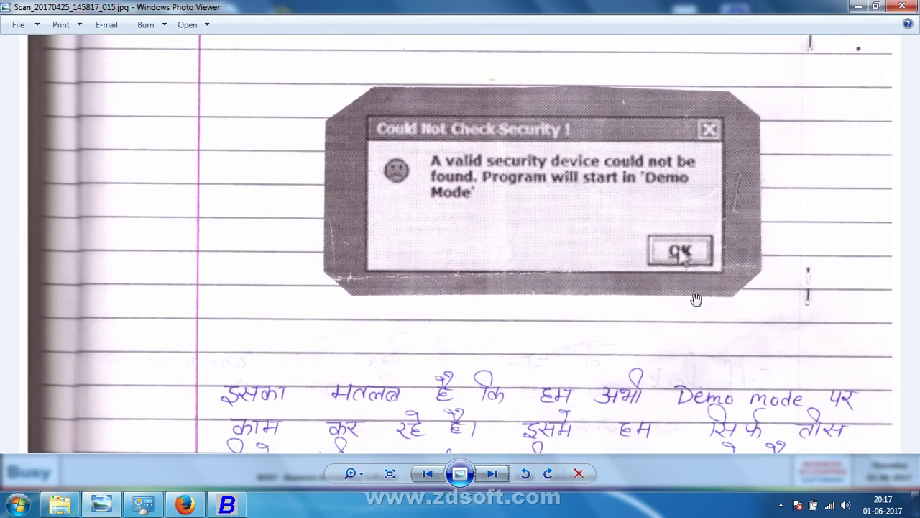
{"action": "left_click_drag", "start_coordinate": [694, 311], "coordinate": [715, 197]}
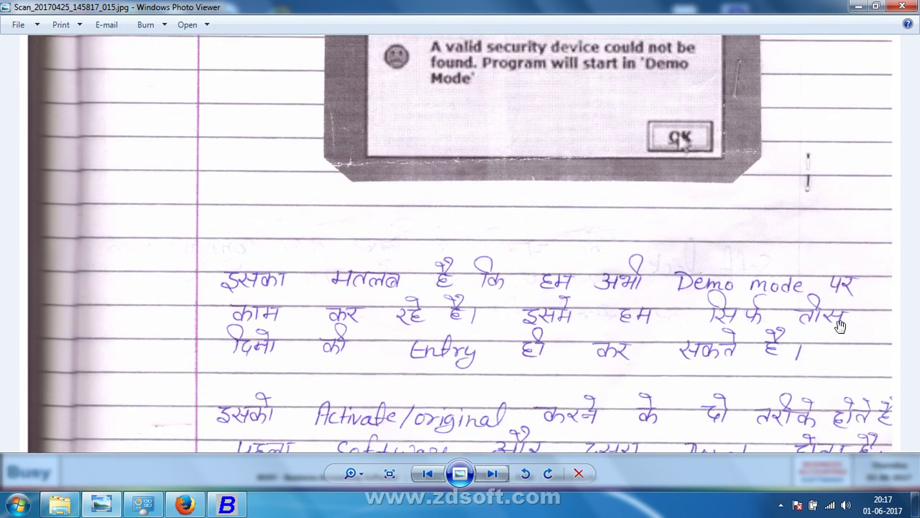
{"action": "left_click_drag", "start_coordinate": [840, 326], "coordinate": [866, 161]}
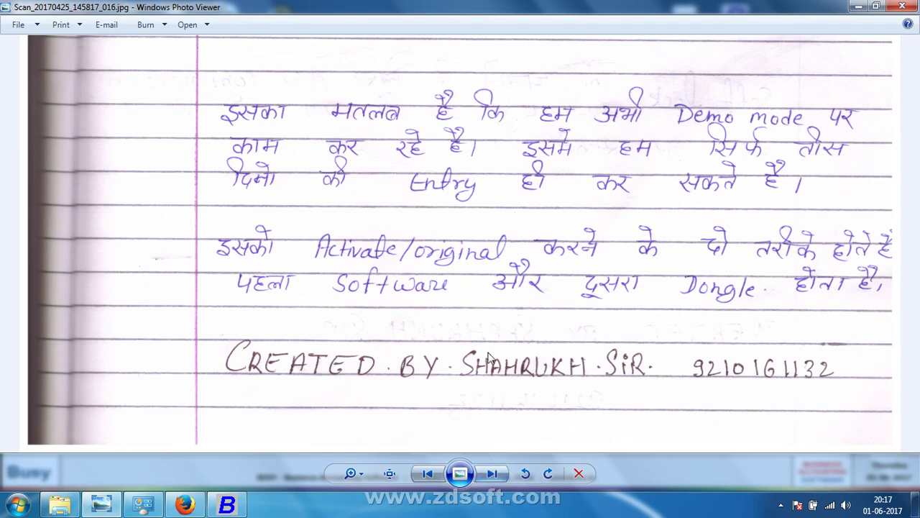
Step: Move to the following scan and zoom in on its Hard Lock section
{"action": "key", "text": "Right"}
{"action": "scroll", "coordinate": [480, 262], "scroll_direction": "up", "scroll_amount": 2}
{"action": "scroll", "coordinate": [480, 261], "scroll_direction": "up", "scroll_amount": 1}
{"action": "left_click_drag", "start_coordinate": [381, 171], "coordinate": [381, 415]}
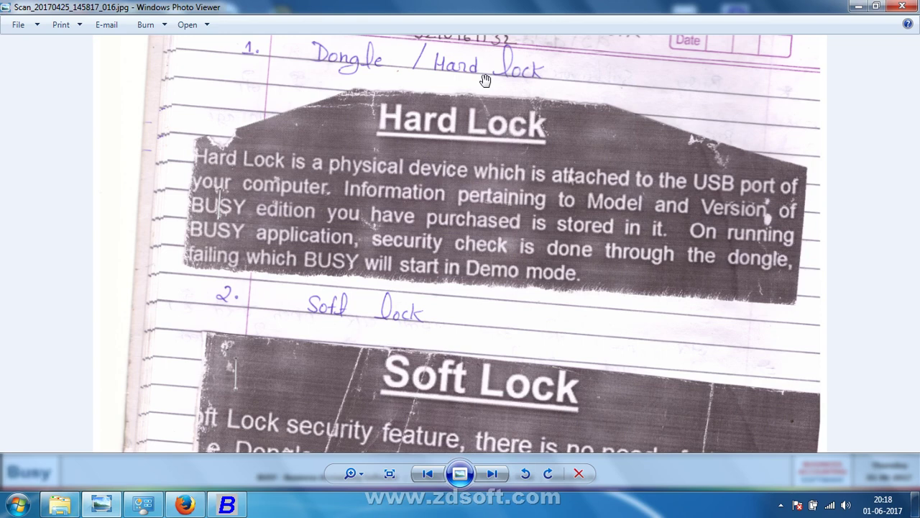
Step: Read the Soft Lock paragraph (no dongle, regenerable License file), then switch back to Busy 17
{"action": "left_click_drag", "start_coordinate": [486, 195], "coordinate": [431, 149]}
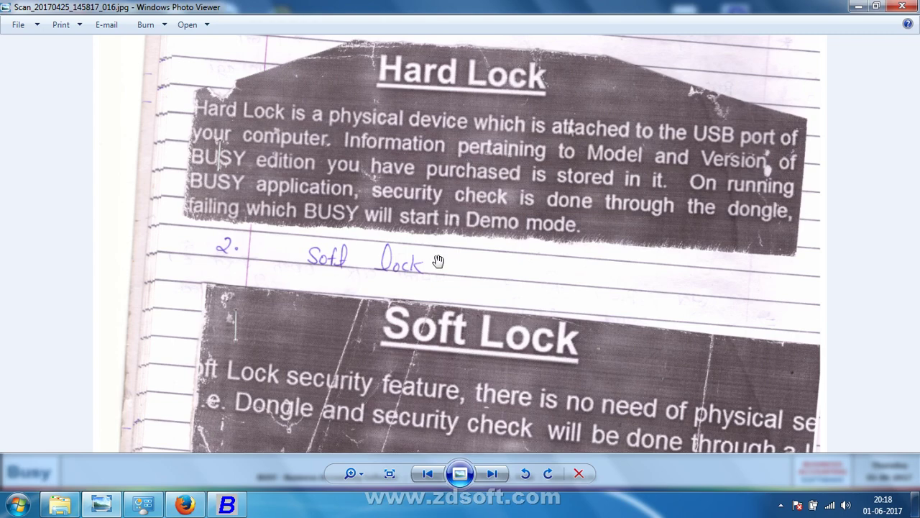
{"action": "left_click_drag", "start_coordinate": [439, 273], "coordinate": [461, 92]}
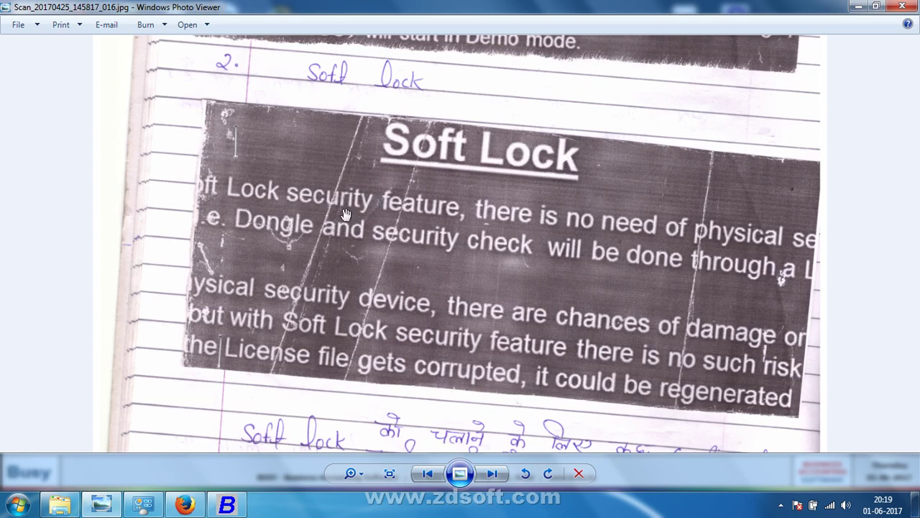
{"action": "scroll", "coordinate": [345, 214], "scroll_direction": "down", "scroll_amount": 3}
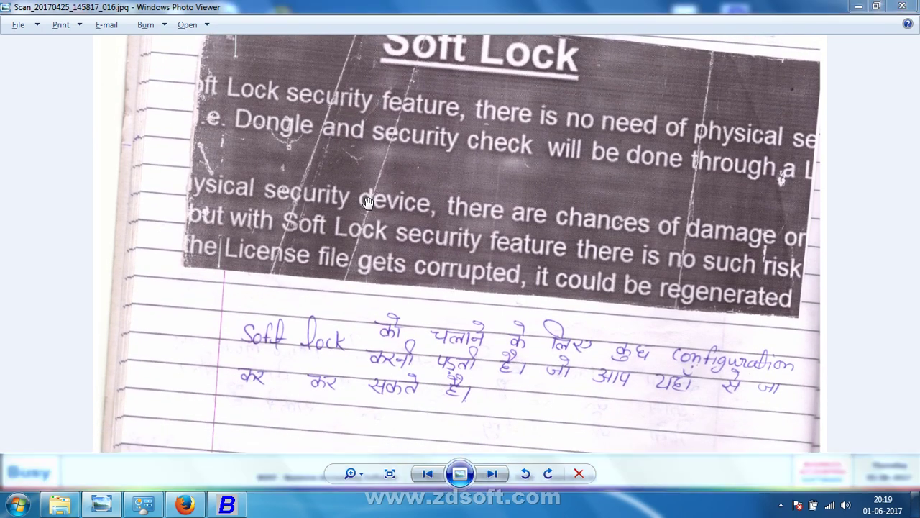
{"action": "key", "text": "alt+Tab"}
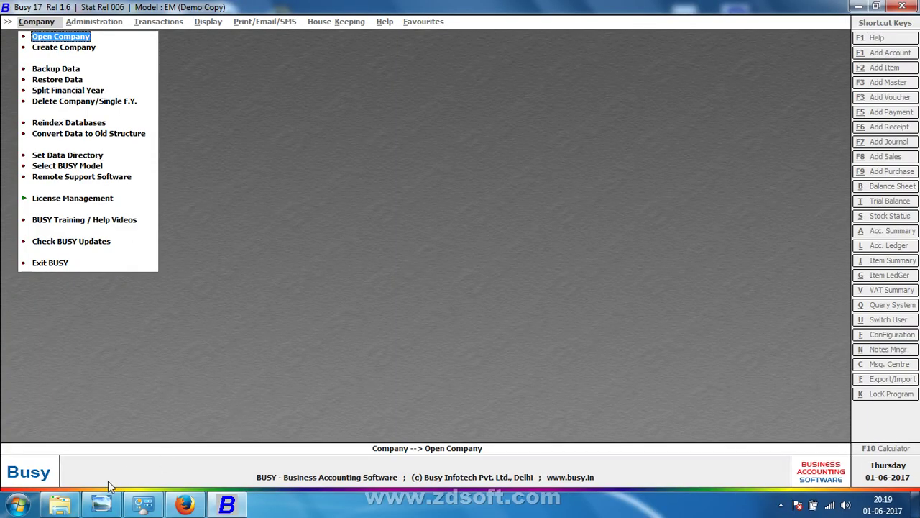
{"action": "left_click", "coordinate": [60, 505]}
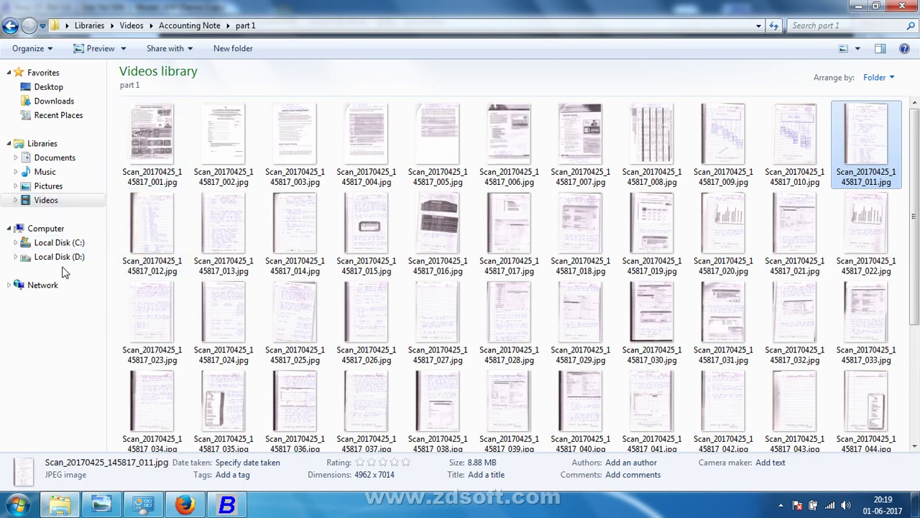
{"action": "left_click", "coordinate": [62, 233]}
{"action": "left_click", "coordinate": [65, 245]}
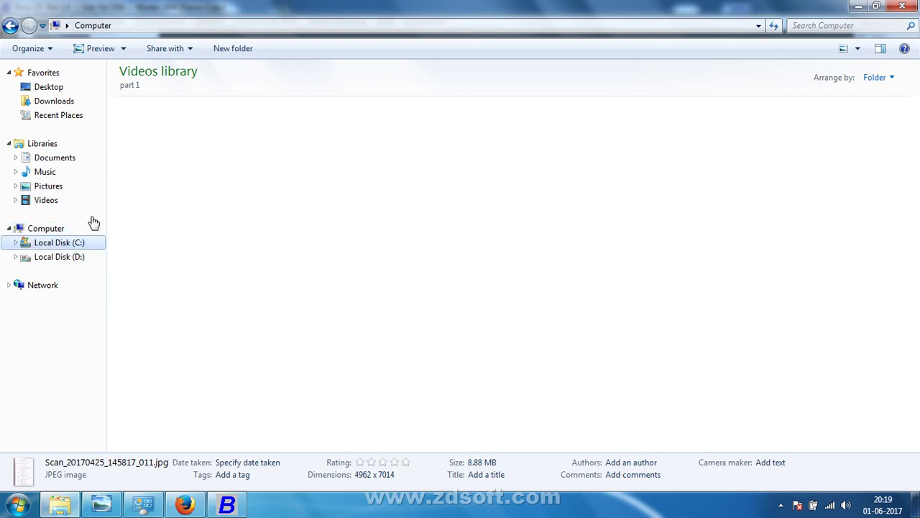
{"action": "double_click", "coordinate": [135, 116]}
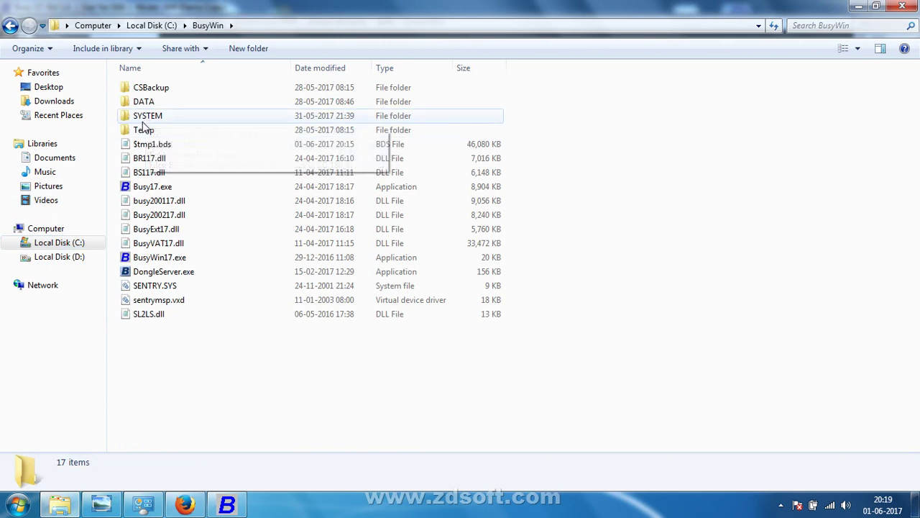
{"action": "double_click", "coordinate": [144, 121]}
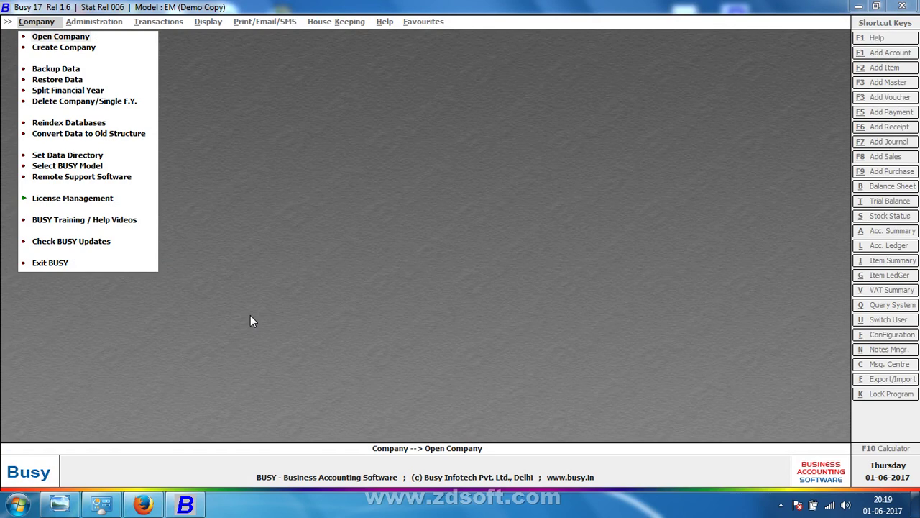
{"action": "left_click", "coordinate": [76, 202]}
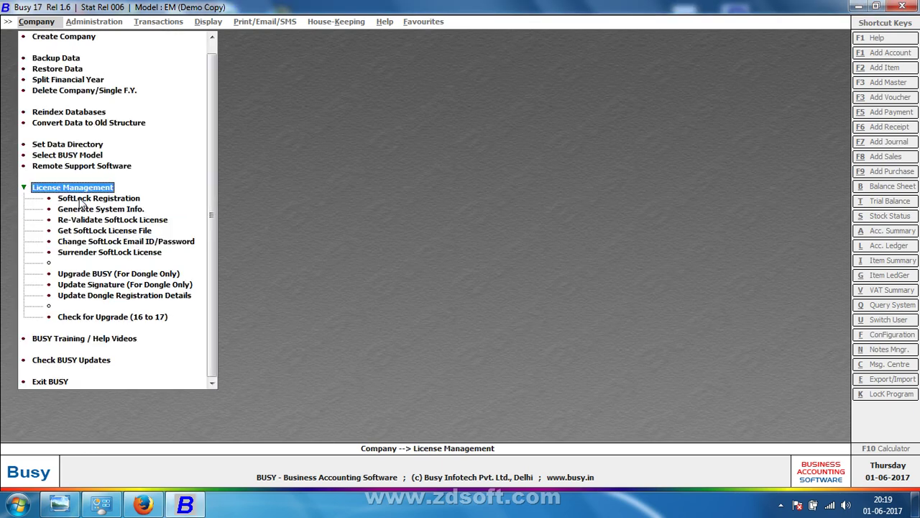
{"action": "left_click", "coordinate": [78, 199]}
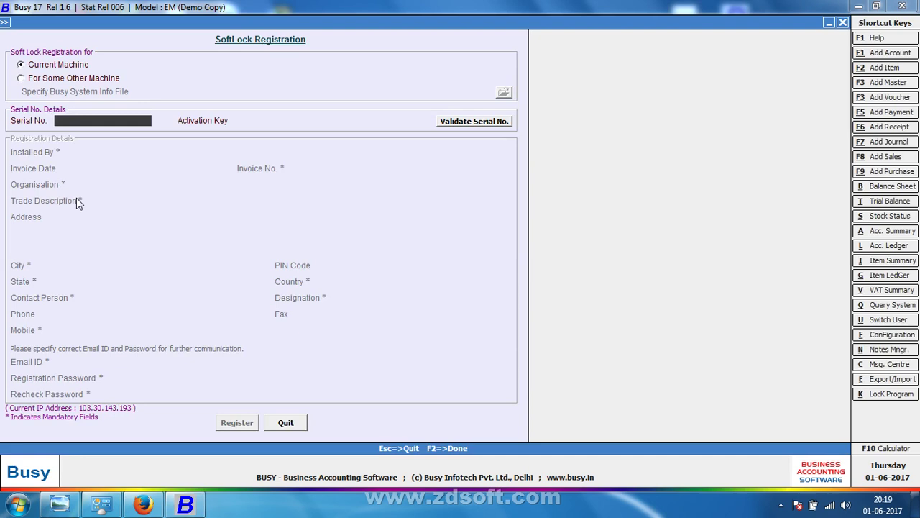
{"action": "key", "text": "Escape"}
{"action": "key", "text": "Escape"}
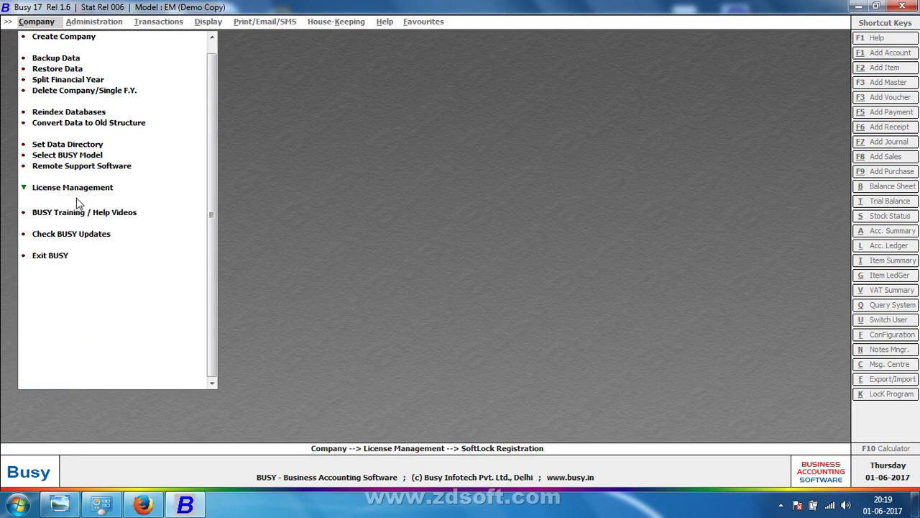
{"action": "key", "text": "Up"}
{"action": "key", "text": "Up"}
{"action": "key", "text": "Up"}
{"action": "key", "text": "Up"}
{"action": "key", "text": "Up"}
{"action": "key", "text": "Up"}
{"action": "key", "text": "Up"}
{"action": "key", "text": "Up"}
{"action": "key", "text": "Up"}
{"action": "key", "text": "Up"}
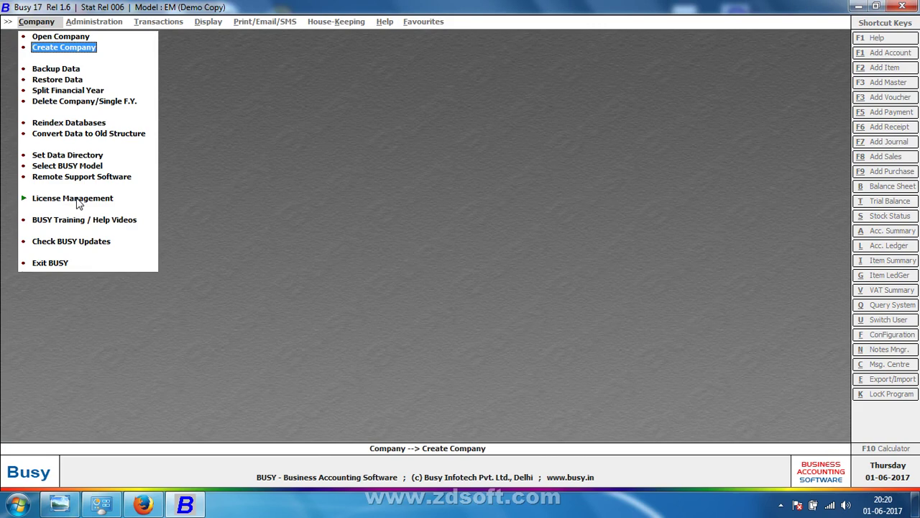
{"action": "key", "text": "Down"}
{"action": "key", "text": "Down"}
{"action": "key", "text": "Down"}
{"action": "key", "text": "Down"}
{"action": "key", "text": "Down"}
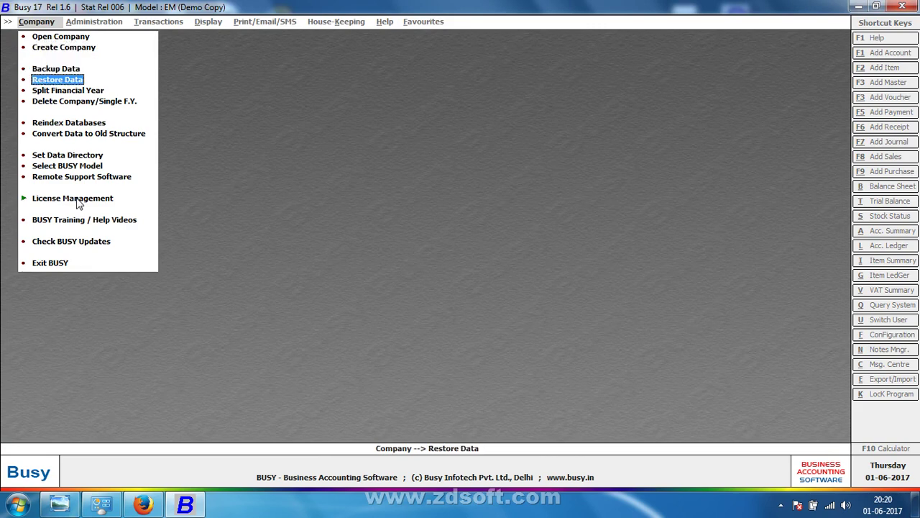
{"action": "key", "text": "Down"}
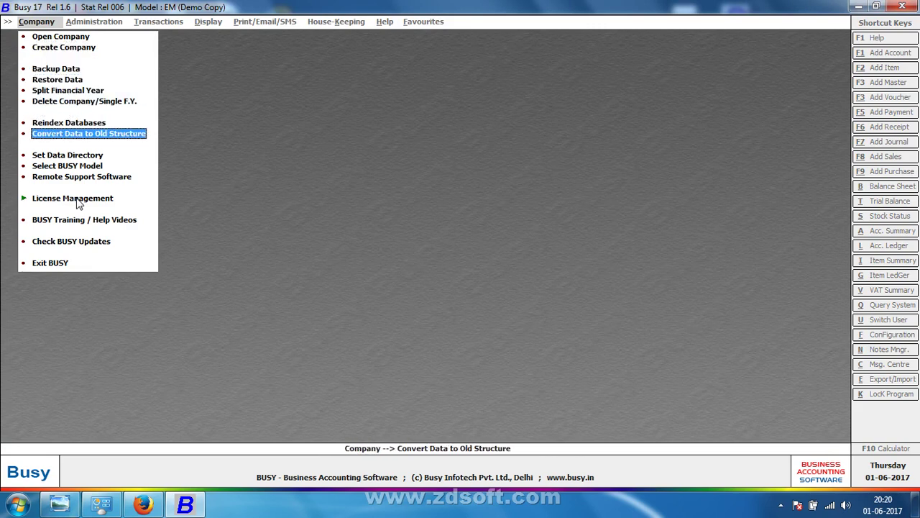
{"action": "key", "text": "Down"}
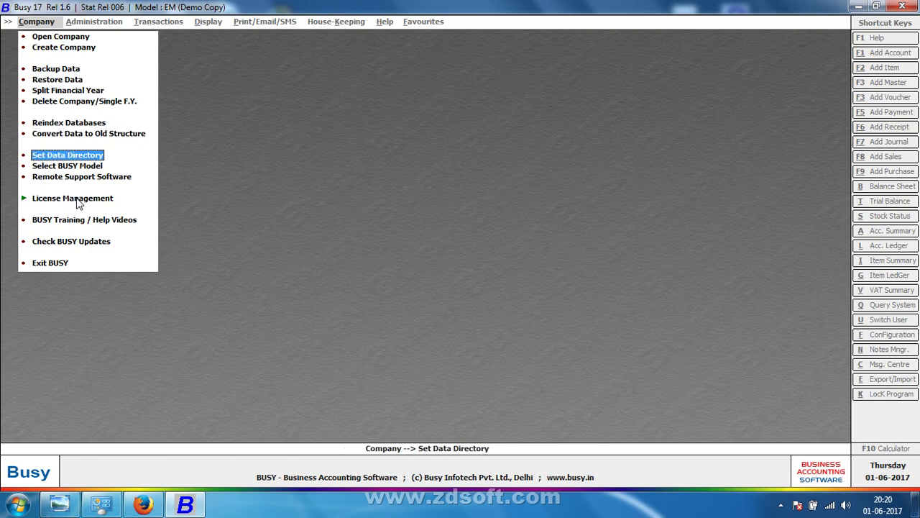
Step: Confirm Set Data Directory lists D:, then open Computer in Windows Explorer
{"action": "left_click", "coordinate": [64, 154]}
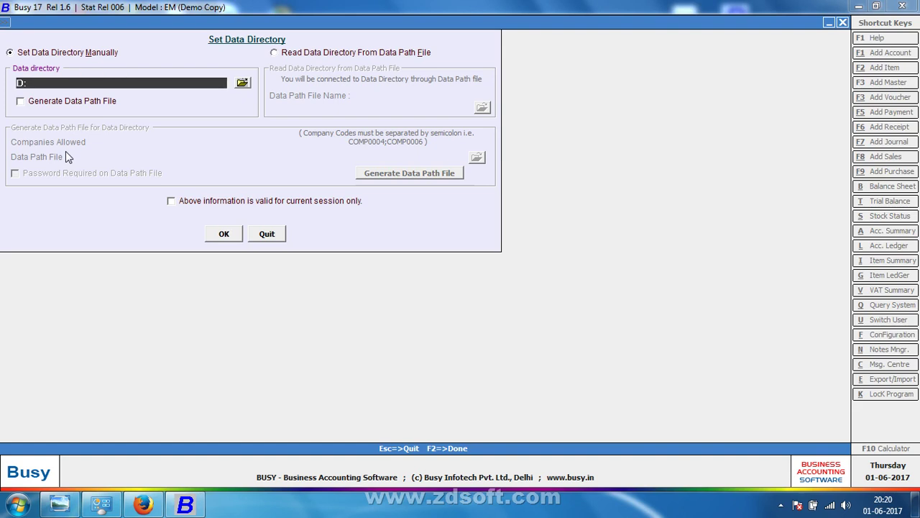
{"action": "key", "text": "Escape"}
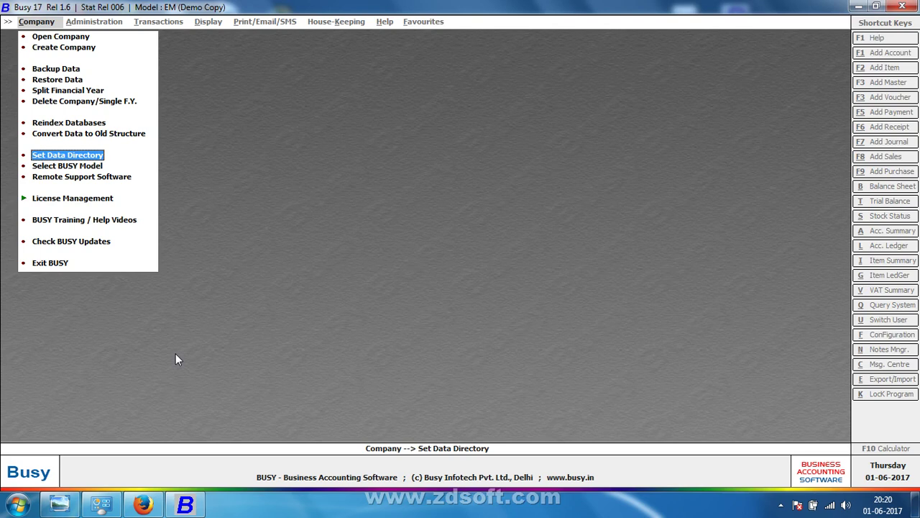
{"action": "key", "text": "super+e"}
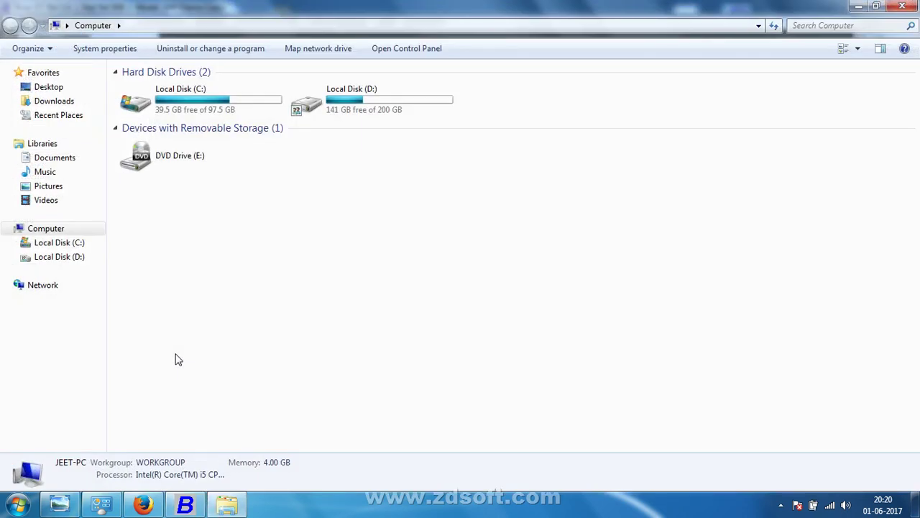
Step: Create a folder named 'new company' on Local Disk (D:) and return to Busy 17
{"action": "double_click", "coordinate": [344, 107]}
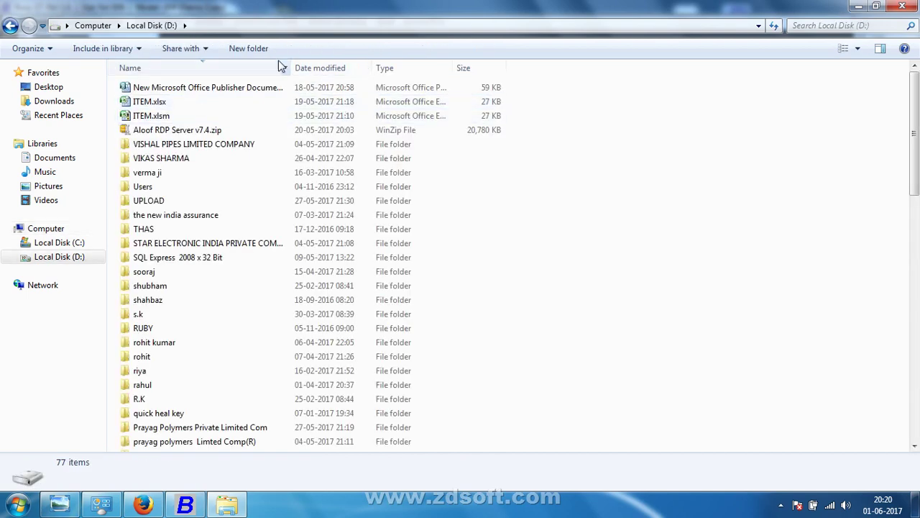
{"action": "left_click", "coordinate": [264, 53]}
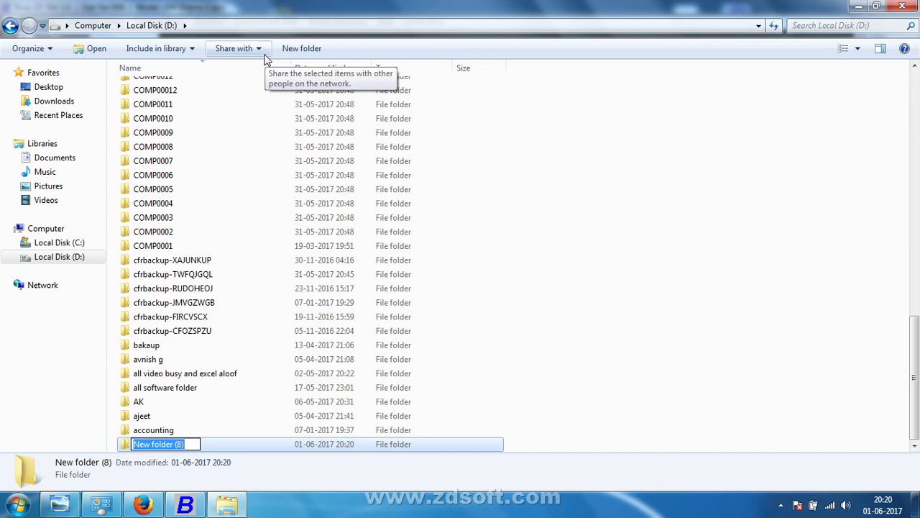
{"action": "type", "text": "new company"}
{"action": "key", "text": "Return"}
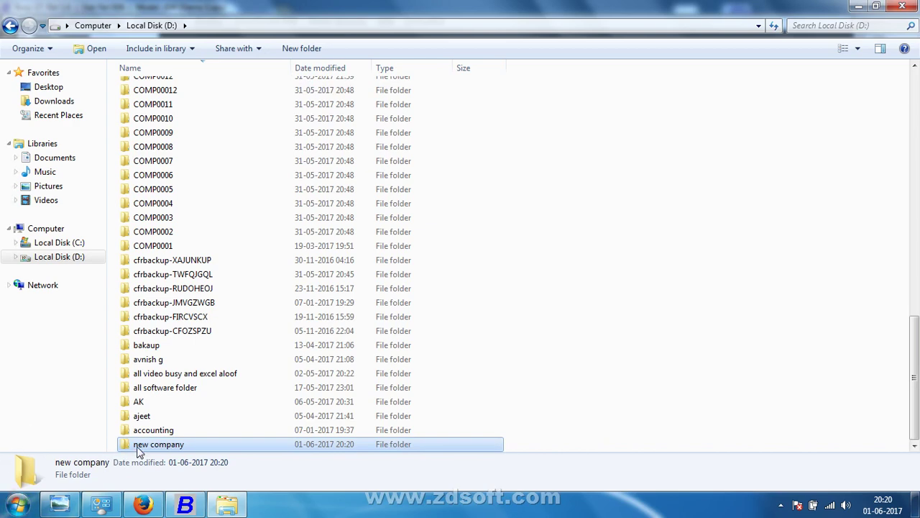
{"action": "key", "text": "alt+Tab"}
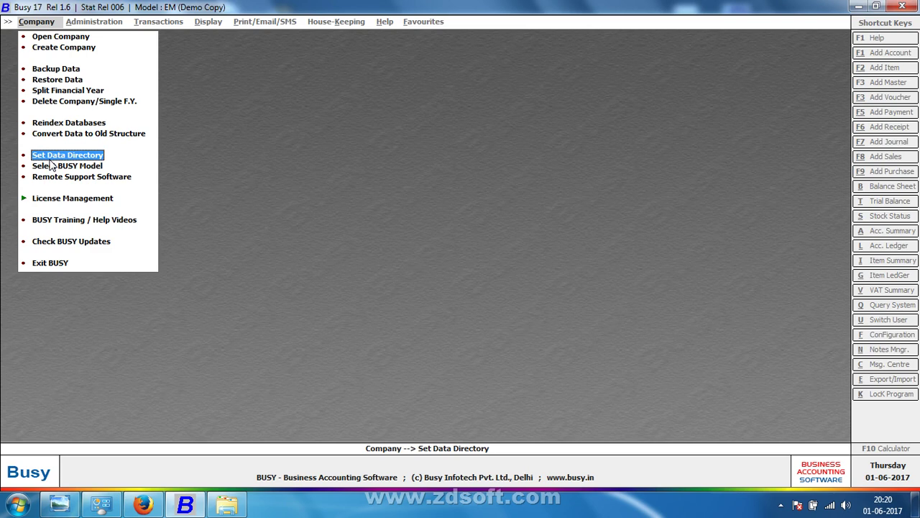
Step: Type D:\new company as the data directory; the edited 'D:\new Company1' is rejected as nonexistent
{"action": "key", "text": "Return"}
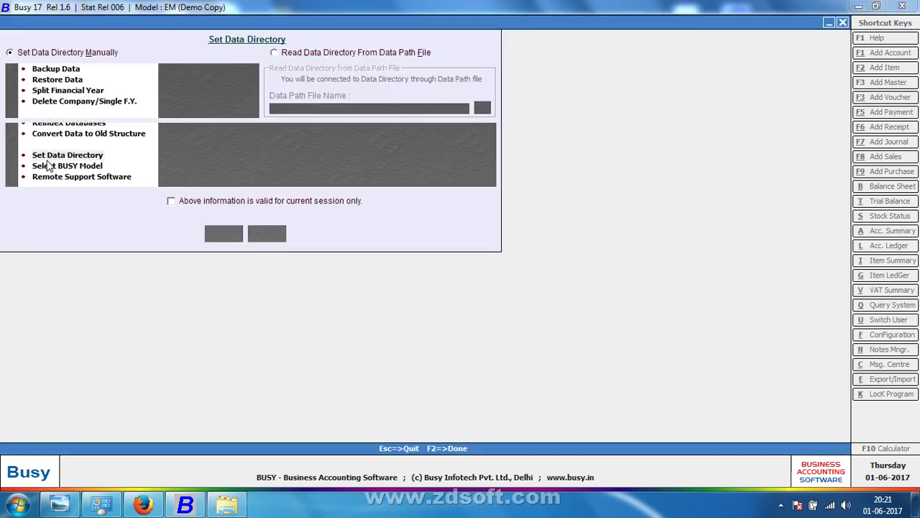
{"action": "type", "text": "d:"}
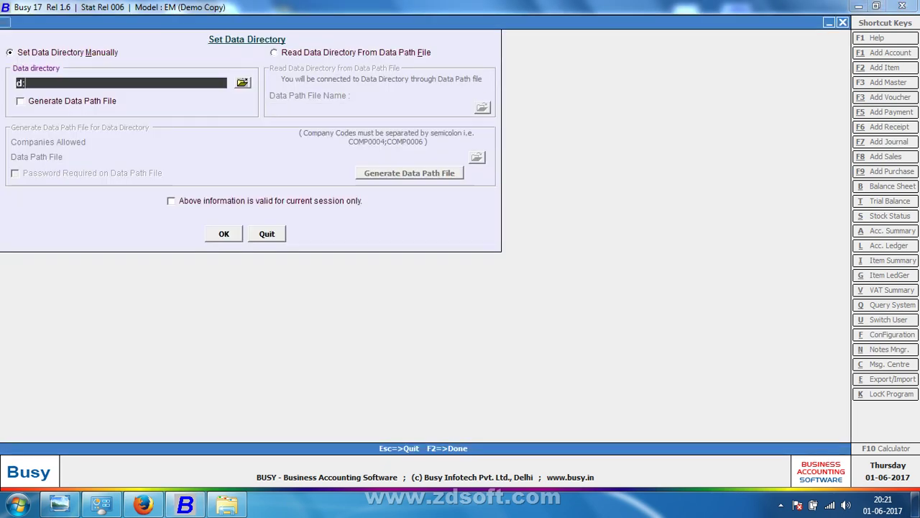
{"action": "type", "text": "\\new c"}
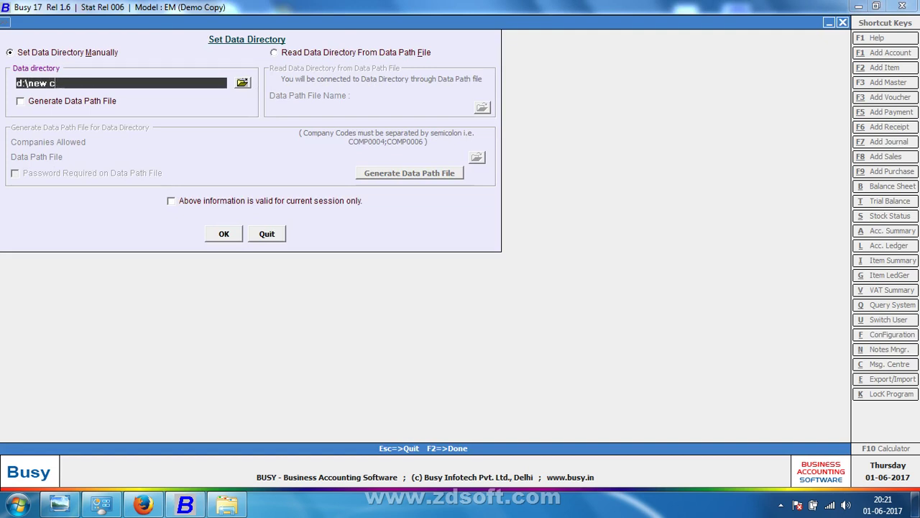
{"action": "type", "text": "ompany"}
{"action": "key", "text": "Return"}
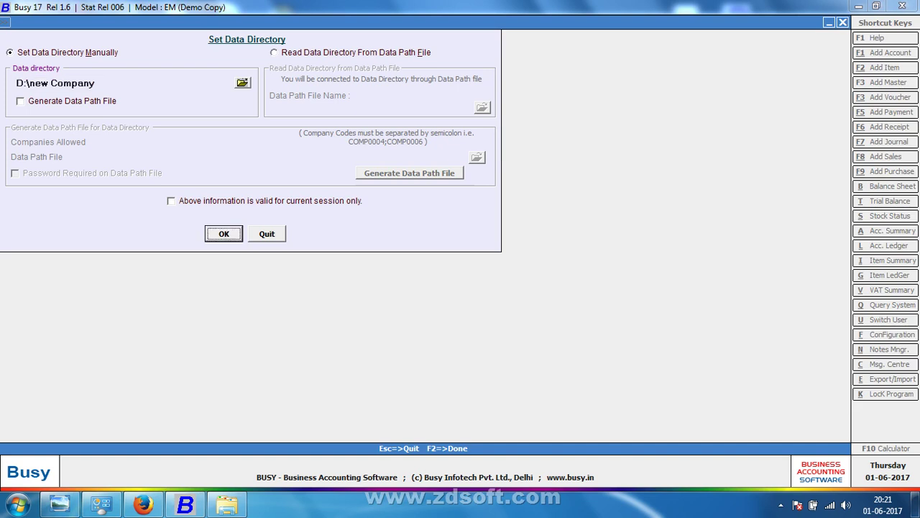
{"action": "left_click", "coordinate": [121, 83]}
{"action": "type", "text": "1"}
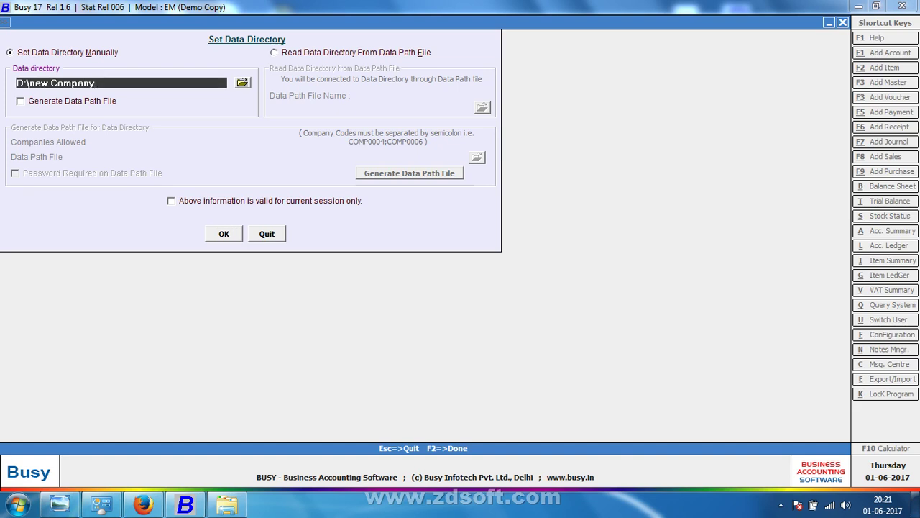
{"action": "key", "text": "Return"}
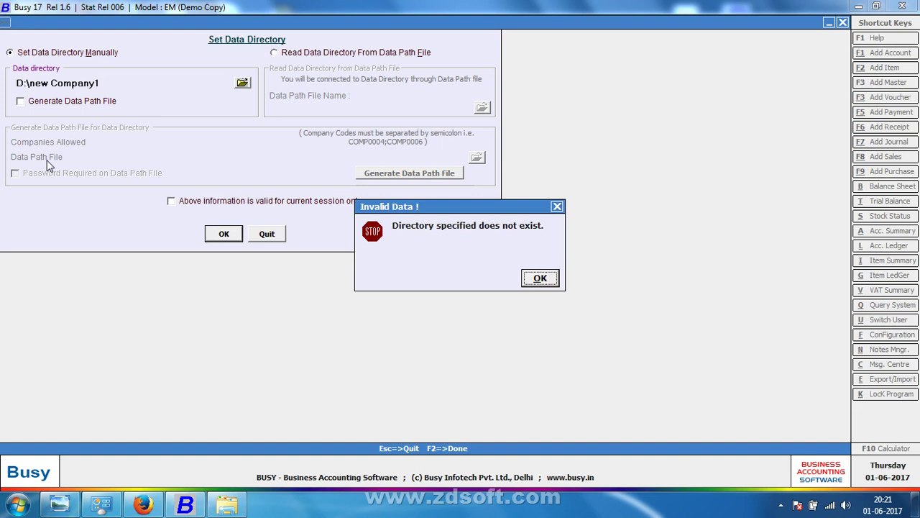
{"action": "key", "text": "Return"}
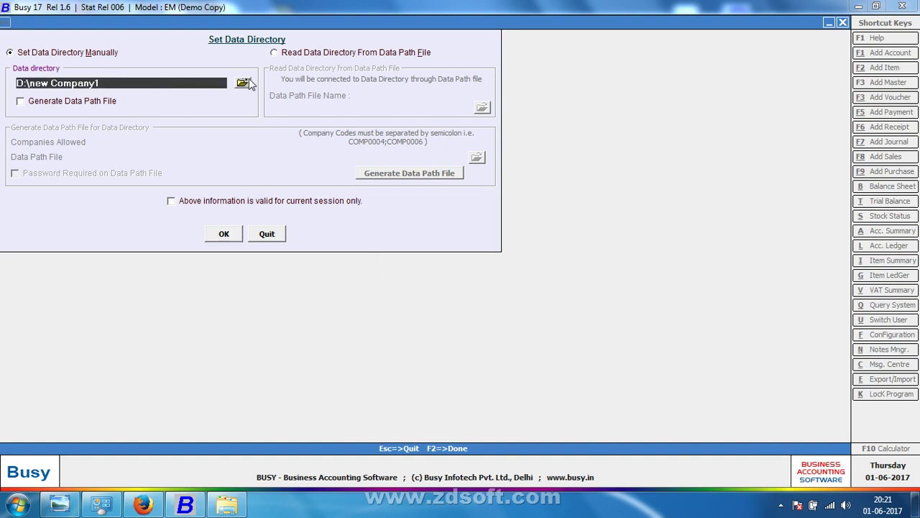
Step: Browse to the new company folder on drive D and accept it with F2
{"action": "left_click", "coordinate": [245, 82]}
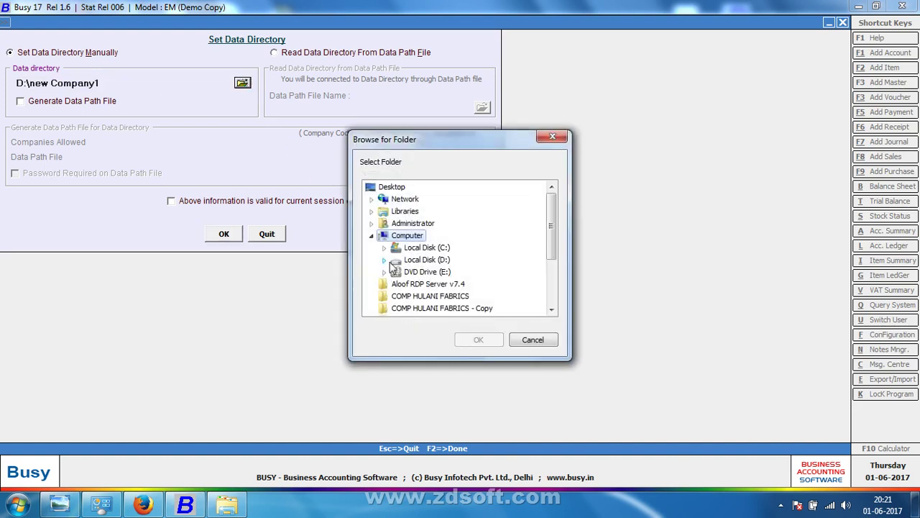
{"action": "left_click", "coordinate": [396, 260]}
{"action": "left_click", "coordinate": [384, 259]}
{"action": "left_click", "coordinate": [417, 250]}
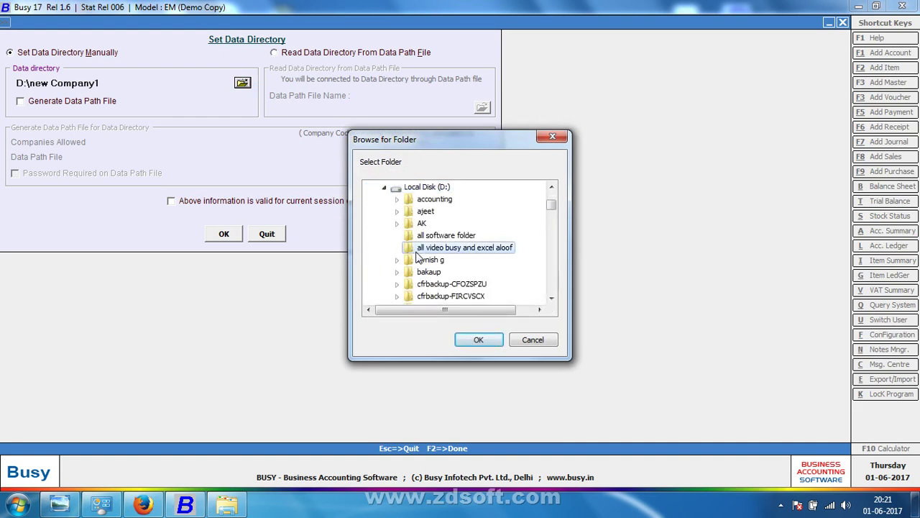
{"action": "key", "text": "n"}
{"action": "key", "text": "n"}
{"action": "key", "text": "n"}
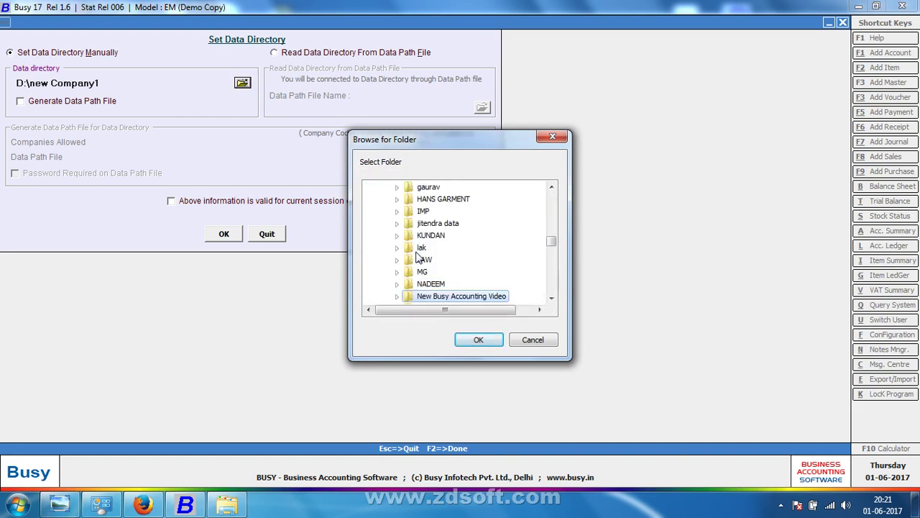
{"action": "key", "text": "Return"}
{"action": "key", "text": "F2"}
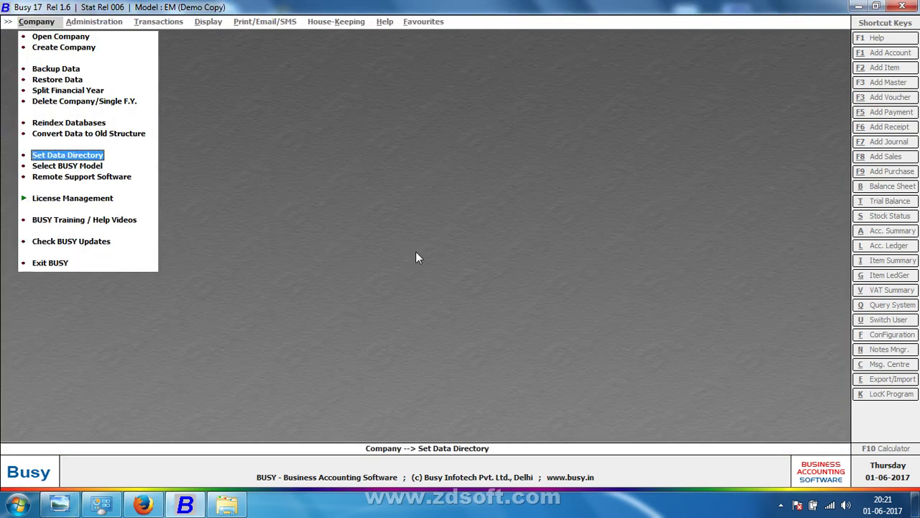
Step: Reopen Set Data Directory to verify the path reads D:\new company, then close it
{"action": "key", "text": "Up"}
{"action": "key", "text": "Up"}
{"action": "key", "text": "Up"}
{"action": "key", "text": "Up"}
{"action": "key", "text": "Up"}
{"action": "key", "text": "Up"}
{"action": "key", "text": "Up"}
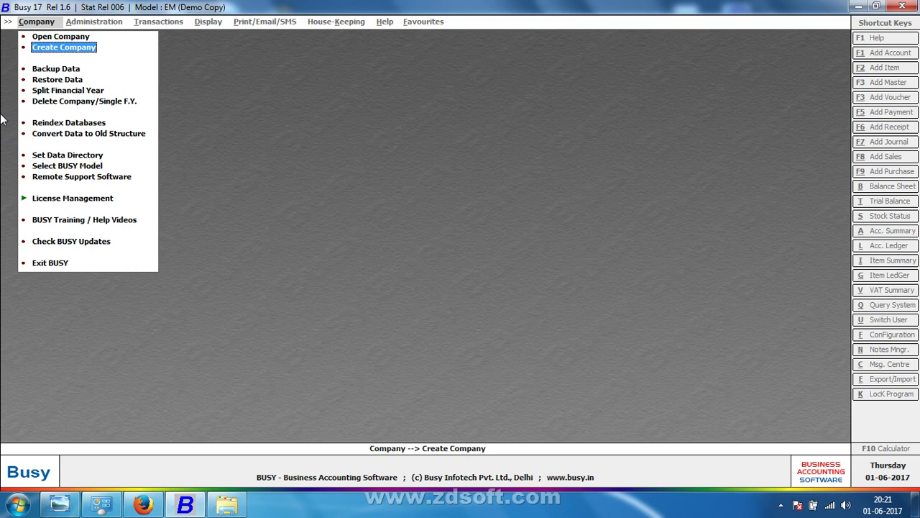
{"action": "left_click", "coordinate": [36, 157]}
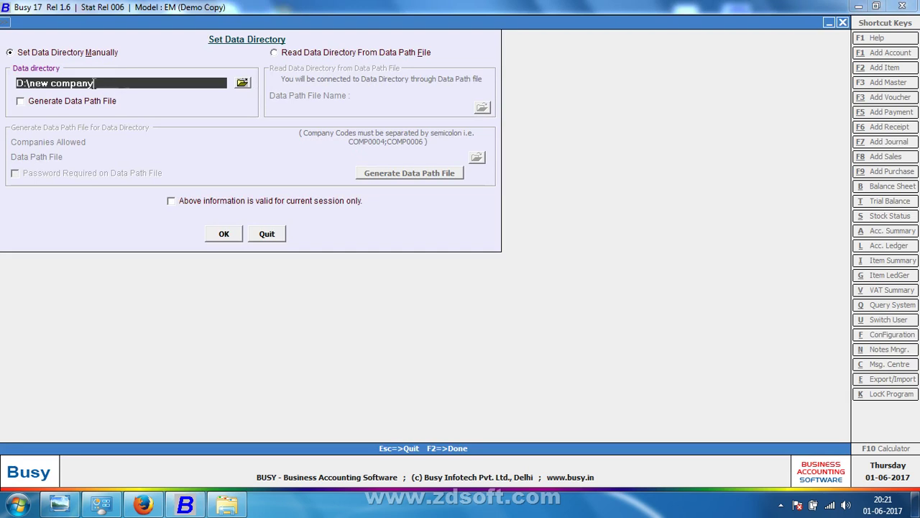
{"action": "left_click_drag", "start_coordinate": [113, 83], "coordinate": [1, 72]}
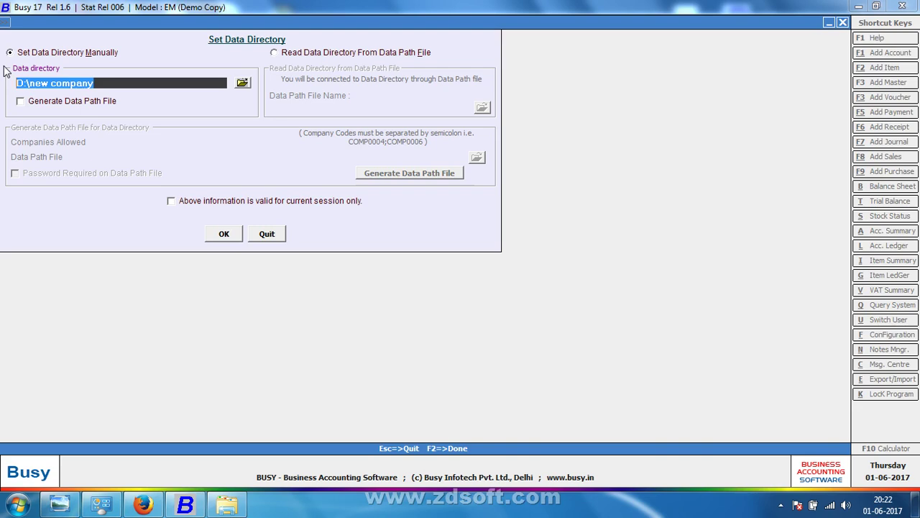
{"action": "key", "text": "Escape"}
Step: Open the Create Company form from the Company menu
{"action": "key", "text": "Up"}
{"action": "key", "text": "Up"}
{"action": "key", "text": "Up"}
{"action": "key", "text": "Up"}
{"action": "key", "text": "Up"}
{"action": "key", "text": "Up"}
{"action": "key", "text": "Up"}
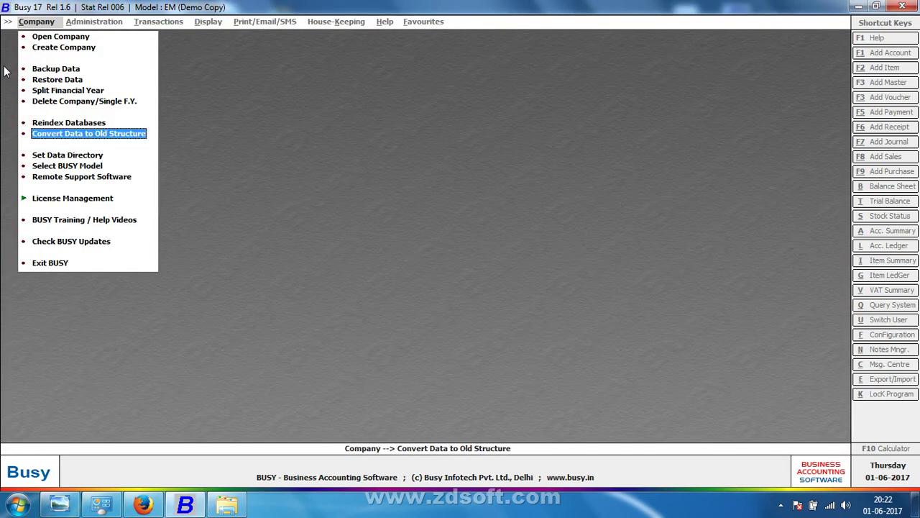
{"action": "key", "text": "Up"}
{"action": "key", "text": "Down"}
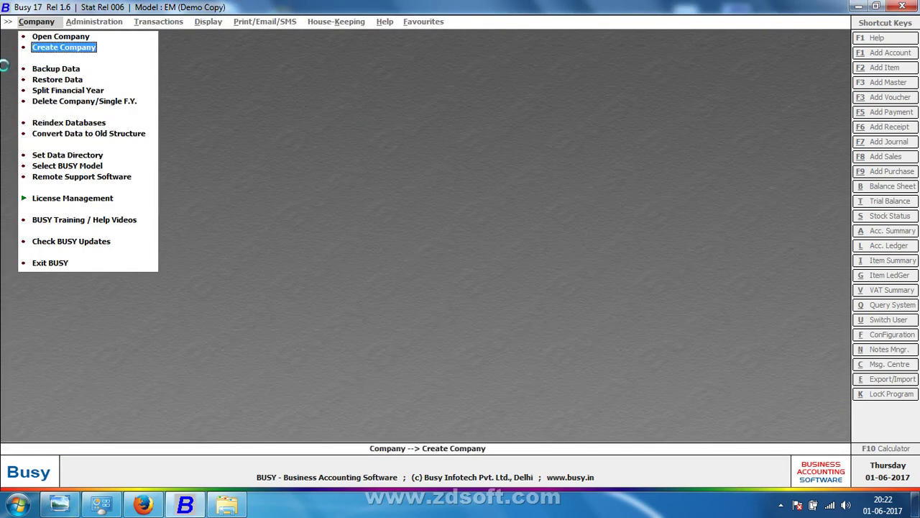
{"action": "key", "text": "Return"}
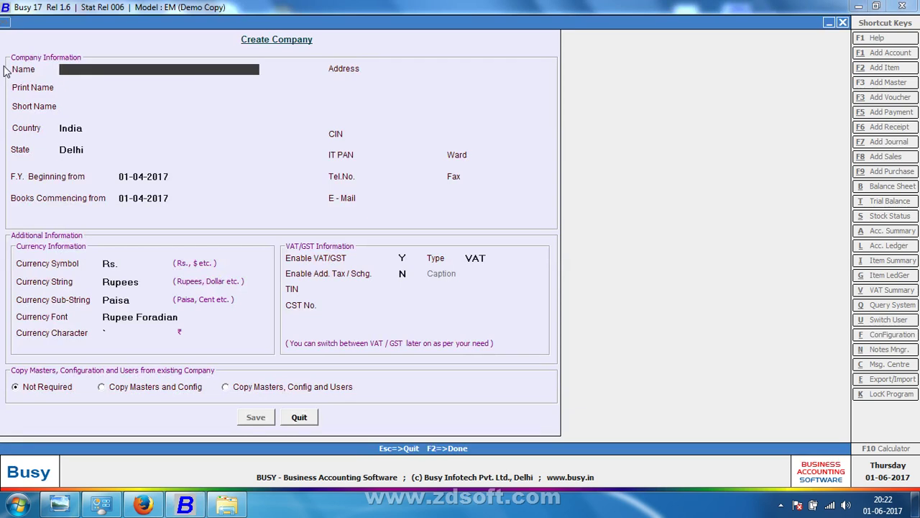
Step: Enter 'Busy Accounting Software' as the company name
{"action": "type", "text": "B"}
{"action": "key", "text": "Return"}
{"action": "key", "text": "Up"}
{"action": "type", "text": "usy Acc"}
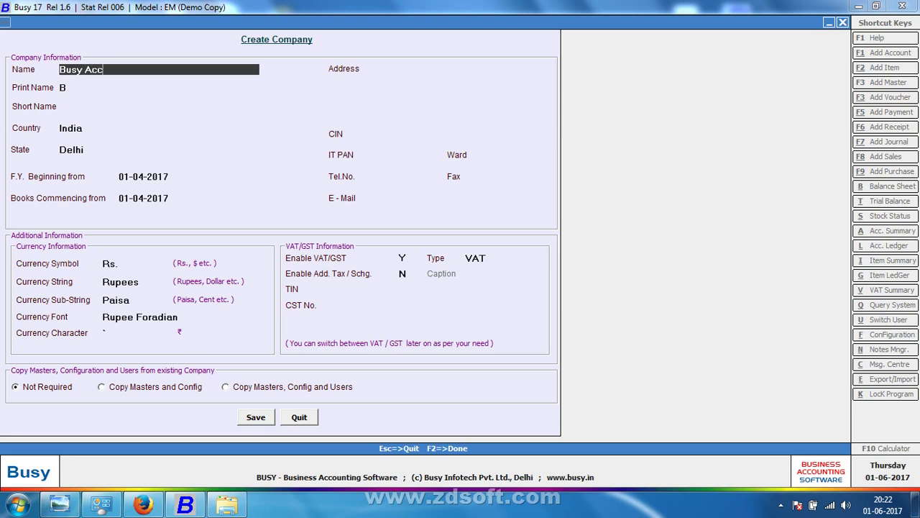
{"action": "type", "text": "ounting Software"}
{"action": "key", "text": "Return"}
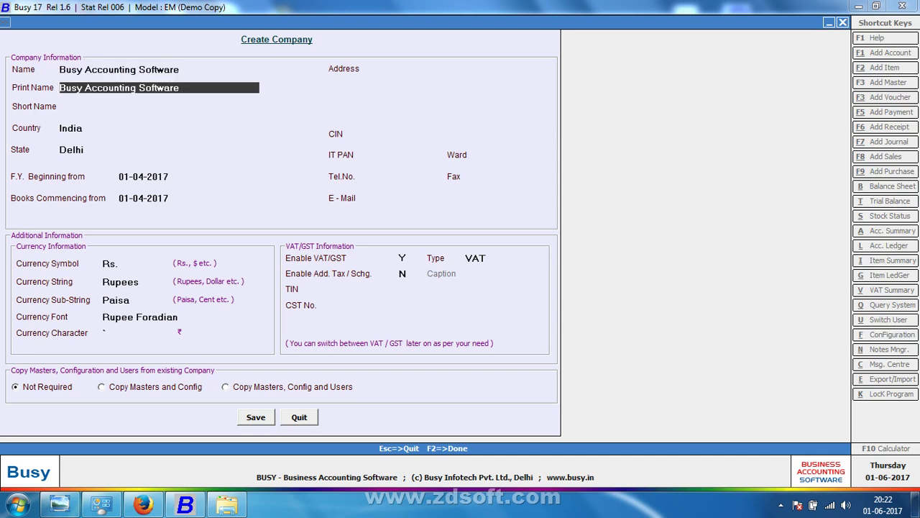
{"action": "left_click", "coordinate": [158, 69]}
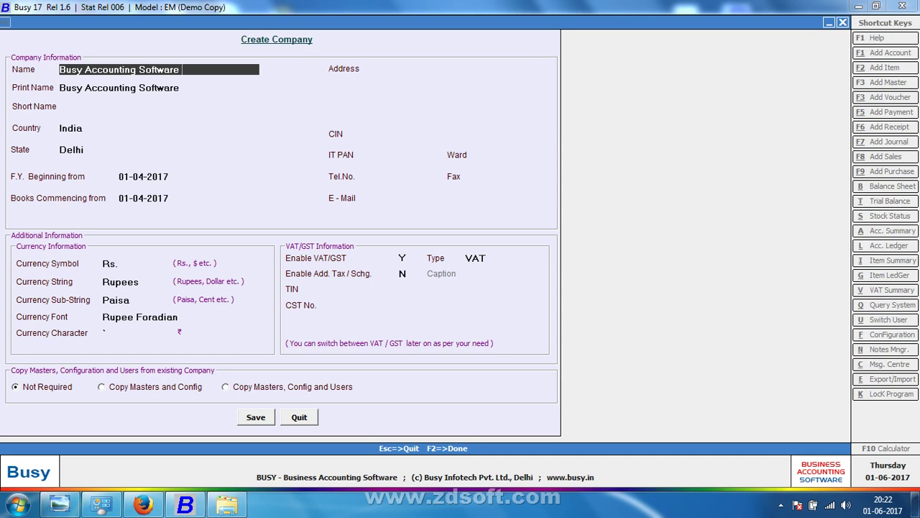
{"action": "key", "text": "Return"}
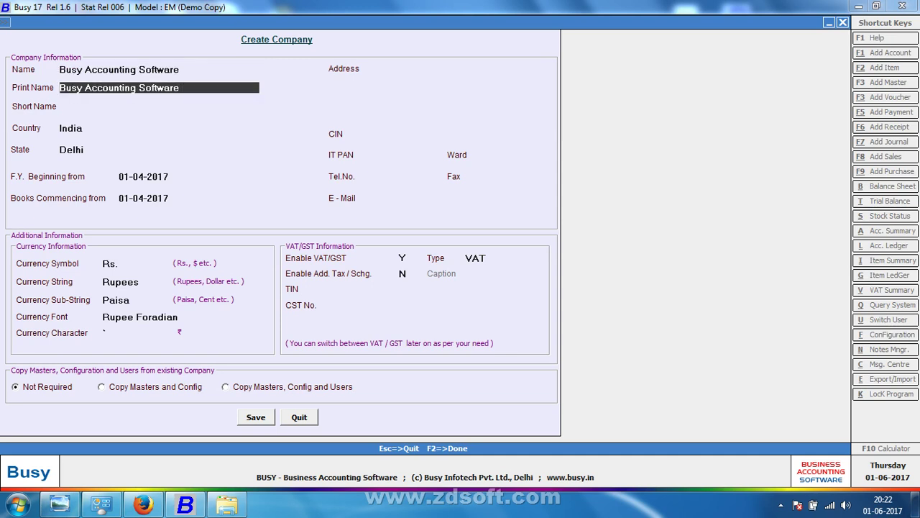
{"action": "key", "text": "Up"}
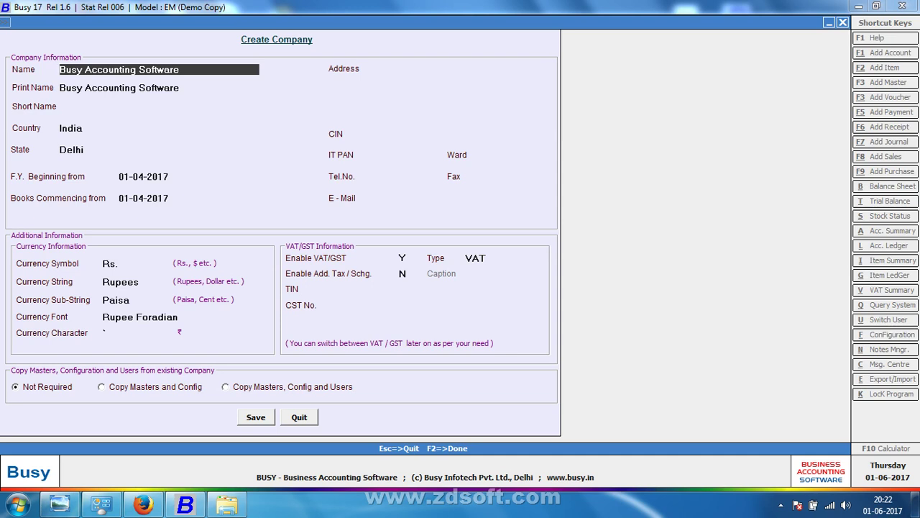
Step: Set the print name to 'Busy Accouting'
{"action": "key", "text": "Return"}
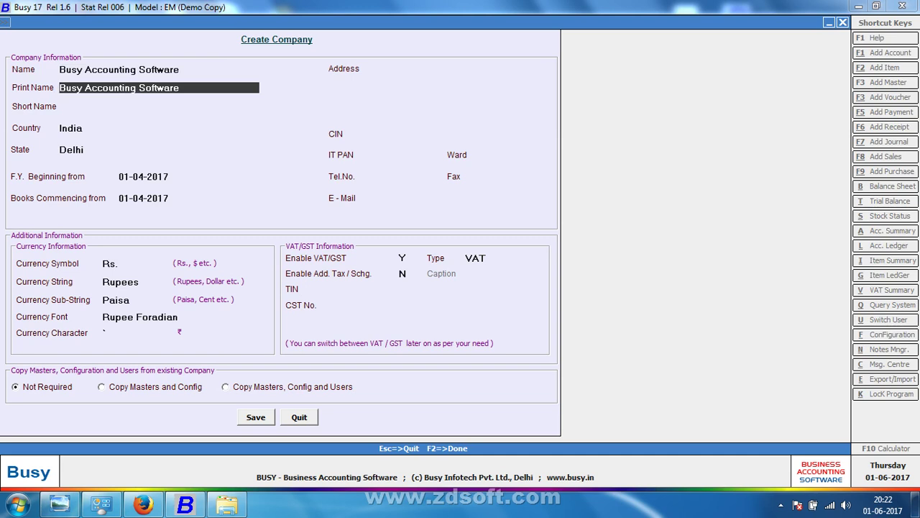
{"action": "type", "text": "bsy"}
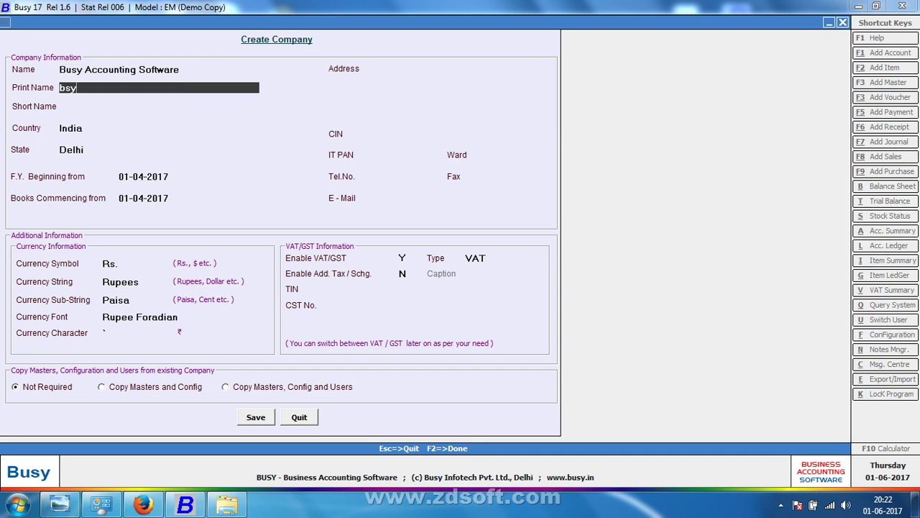
{"action": "key", "text": "BackSpace"}
{"action": "key", "text": "BackSpace"}
{"action": "type", "text": "usy accouting"}
{"action": "key", "text": "Return"}
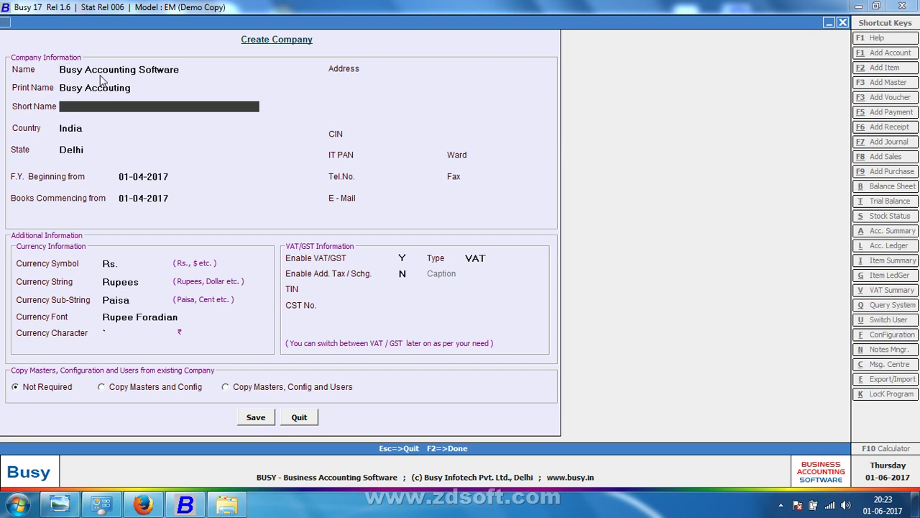
{"action": "left_click", "coordinate": [179, 87]}
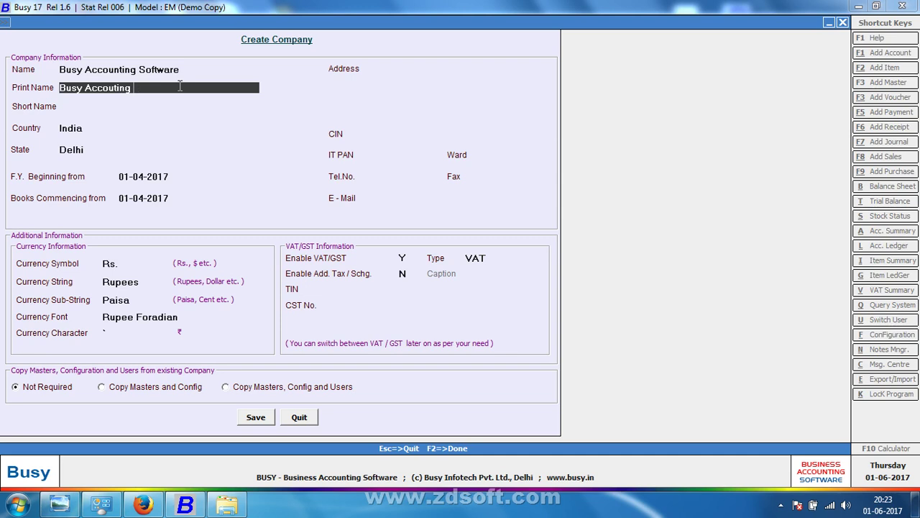
Step: Set short name BS and keep country India and state Delhi
{"action": "key", "text": "Return"}
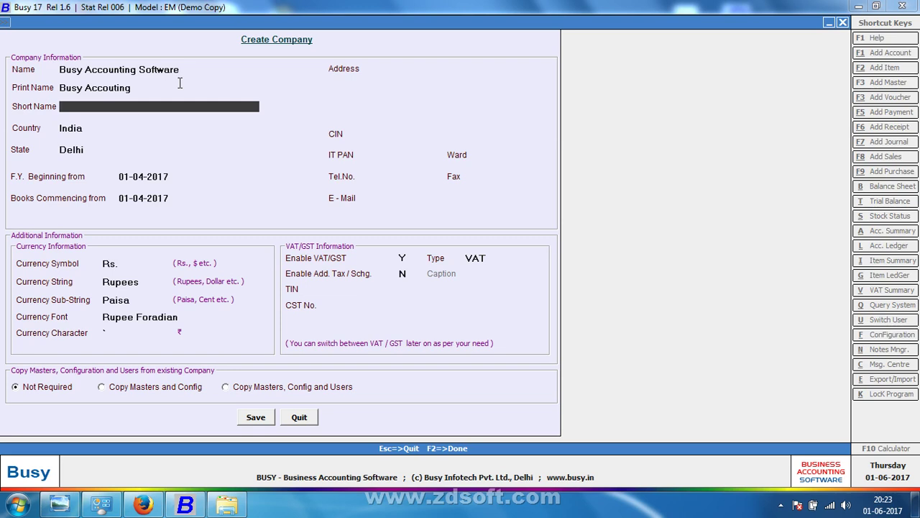
{"action": "type", "text": "bs"}
{"action": "key", "text": "Return"}
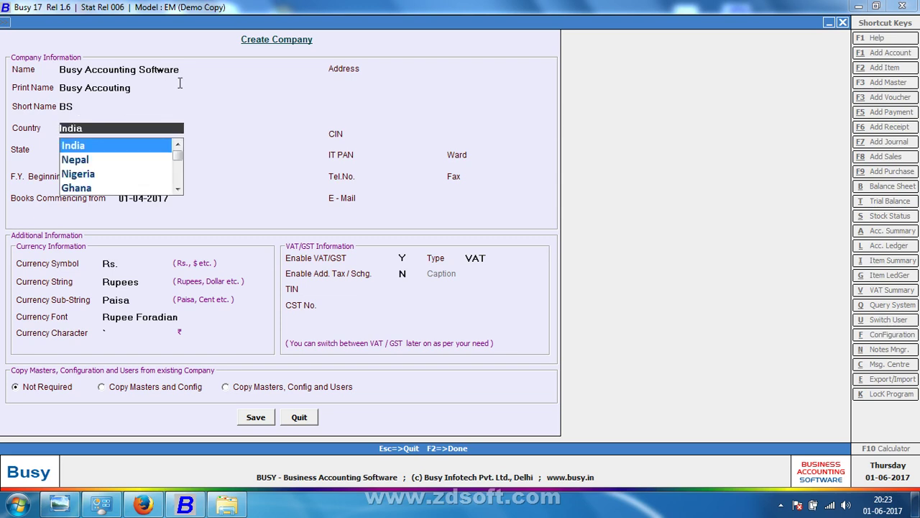
{"action": "key", "text": "Return"}
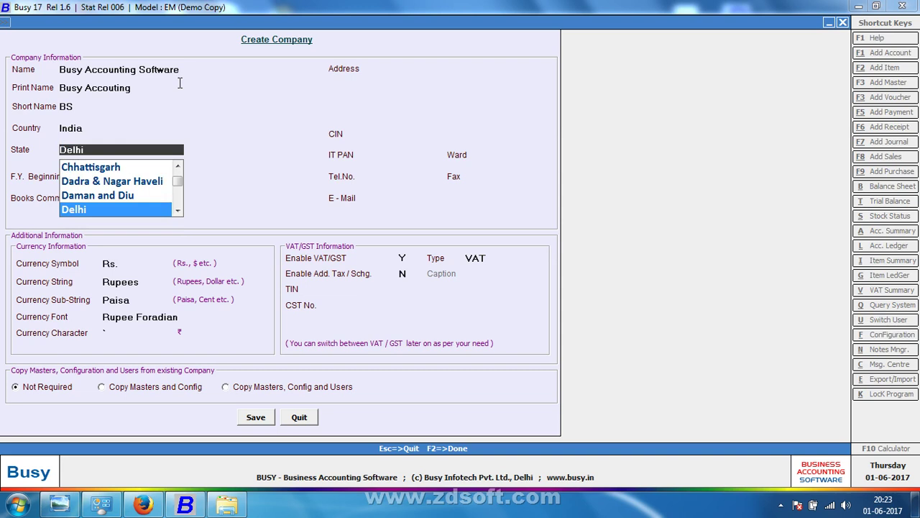
{"action": "key", "text": "Return"}
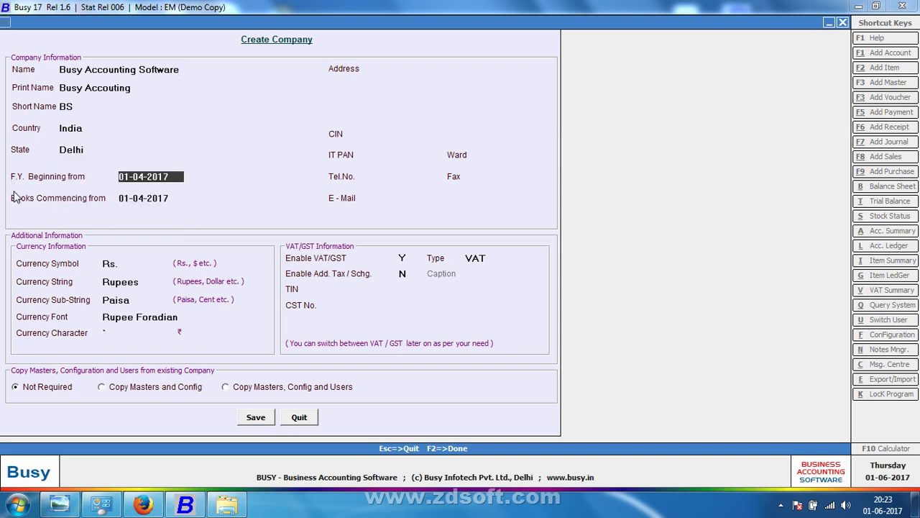
Step: Find scan page 023 and zoom in on the Financial Year notes (1 April–31 March), then return to Busy
{"action": "left_click", "coordinate": [59, 504]}
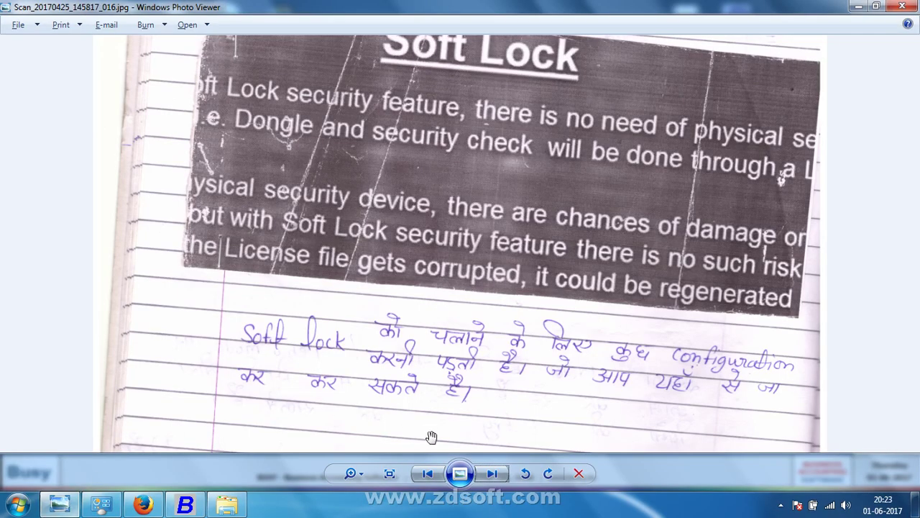
{"action": "left_click", "coordinate": [496, 477]}
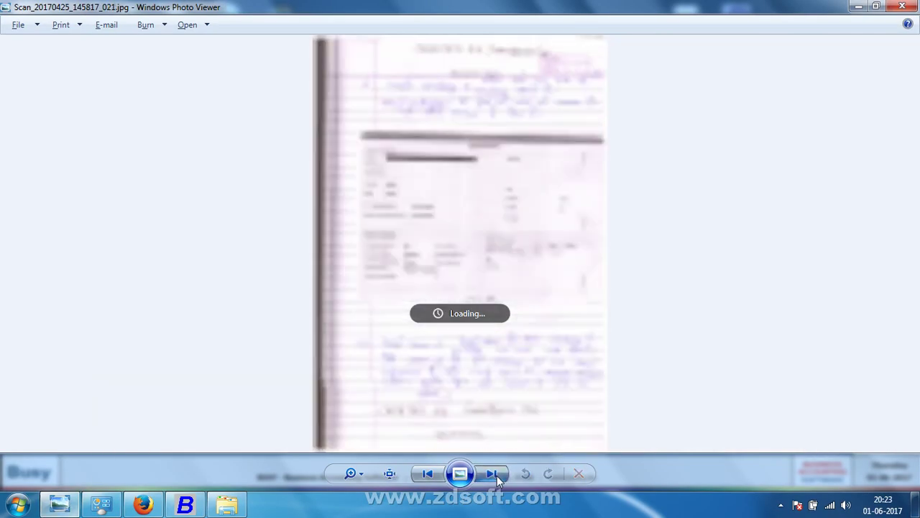
{"action": "left_click", "coordinate": [497, 476]}
{"action": "left_click", "coordinate": [497, 475]}
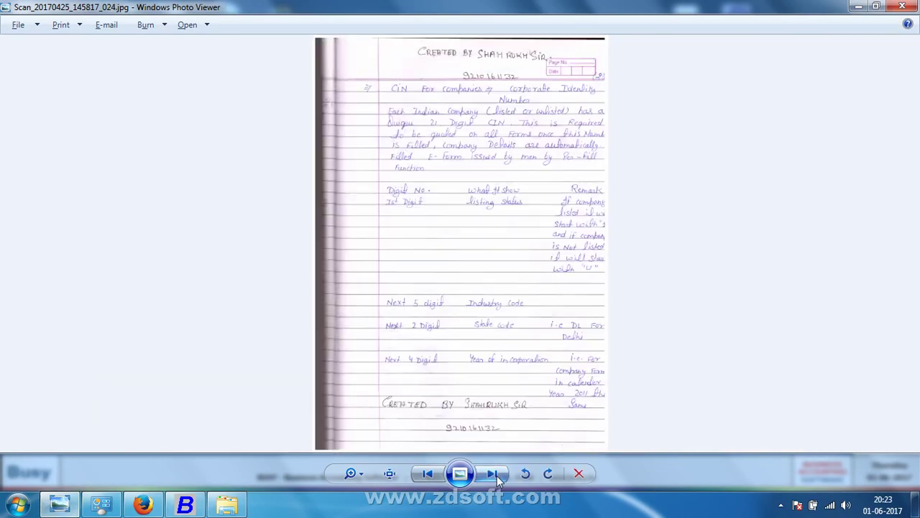
{"action": "left_click", "coordinate": [429, 475]}
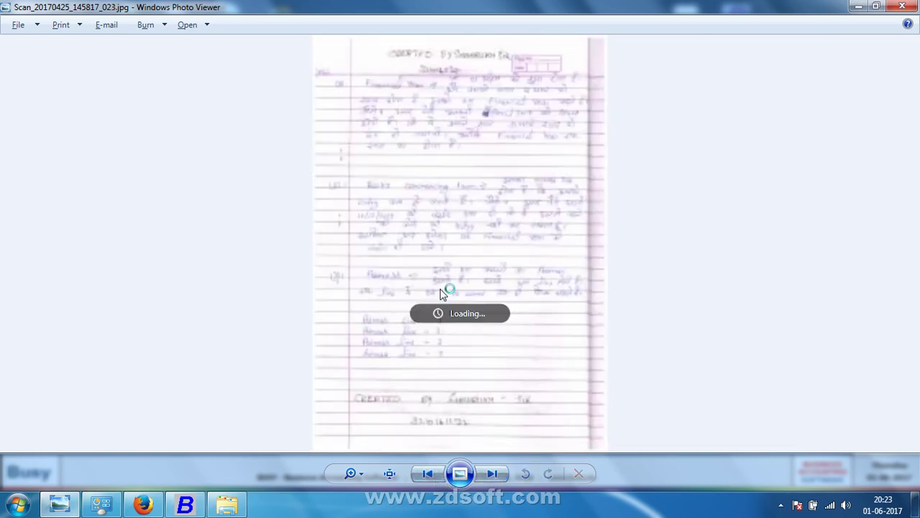
{"action": "scroll", "coordinate": [440, 289], "scroll_direction": "up", "scroll_amount": 3}
{"action": "left_click_drag", "start_coordinate": [441, 162], "coordinate": [423, 441]}
{"action": "left_click_drag", "start_coordinate": [432, 183], "coordinate": [393, 282]}
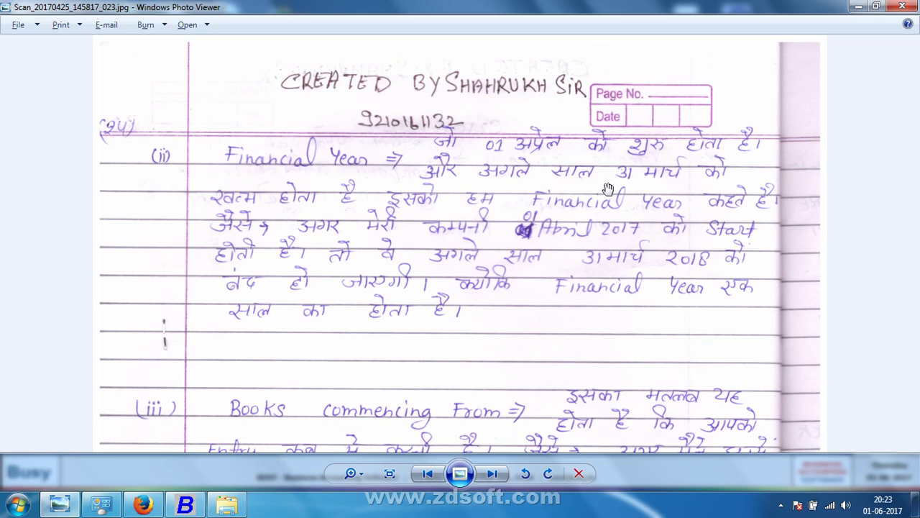
{"action": "key", "text": "alt+Tab"}
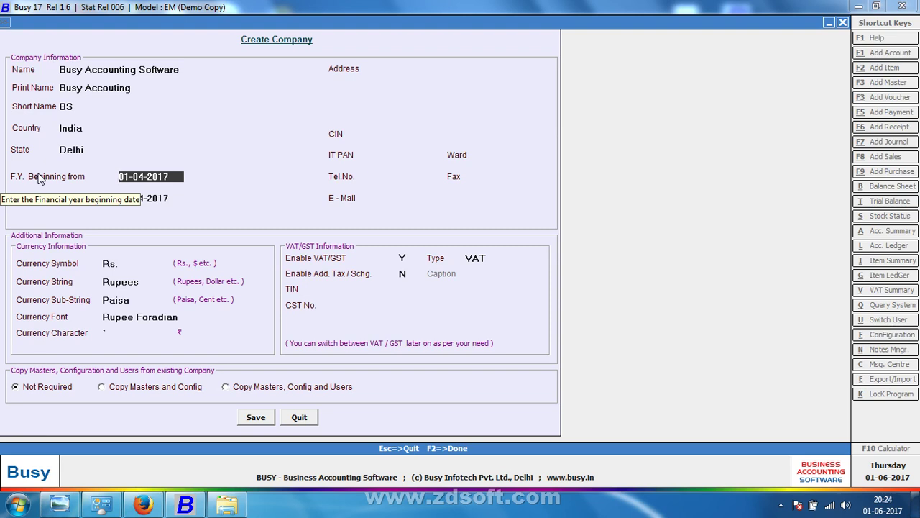
Step: Type '01-4-2017 TO 31-3-2018' and '01-6-2017 TO 31-3-2018' on Address lines one and two
{"action": "key", "text": "Return"}
{"action": "key", "text": "Return"}
{"action": "type", "text": "01-4"}
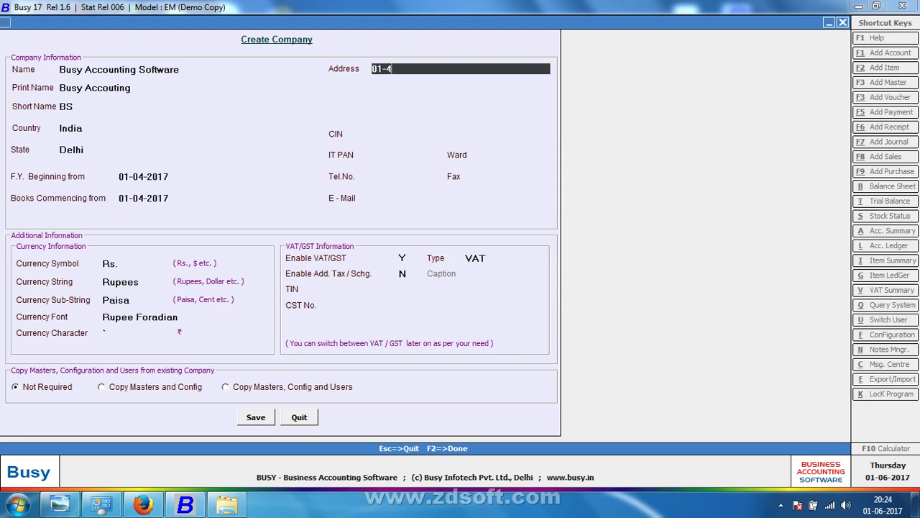
{"action": "type", "text": "-2017 TO 31-3-2018"}
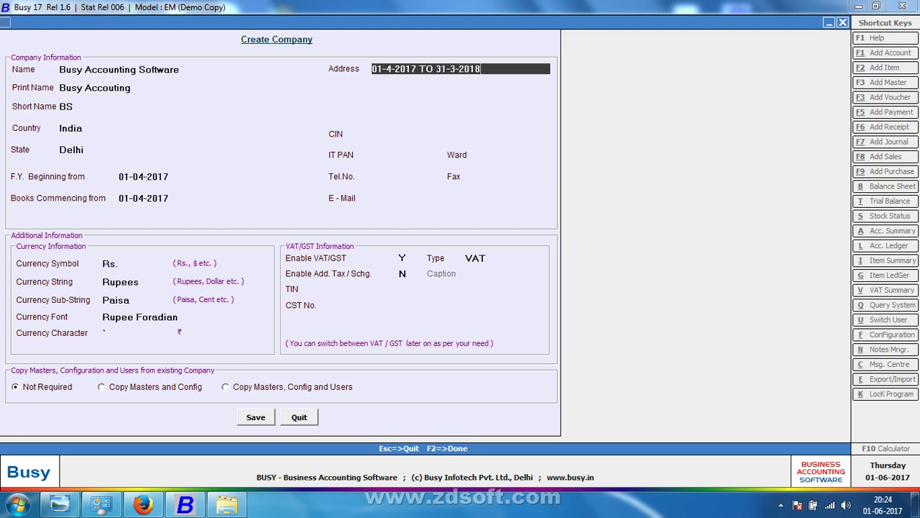
{"action": "key", "text": "Return"}
{"action": "type", "text": "01"}
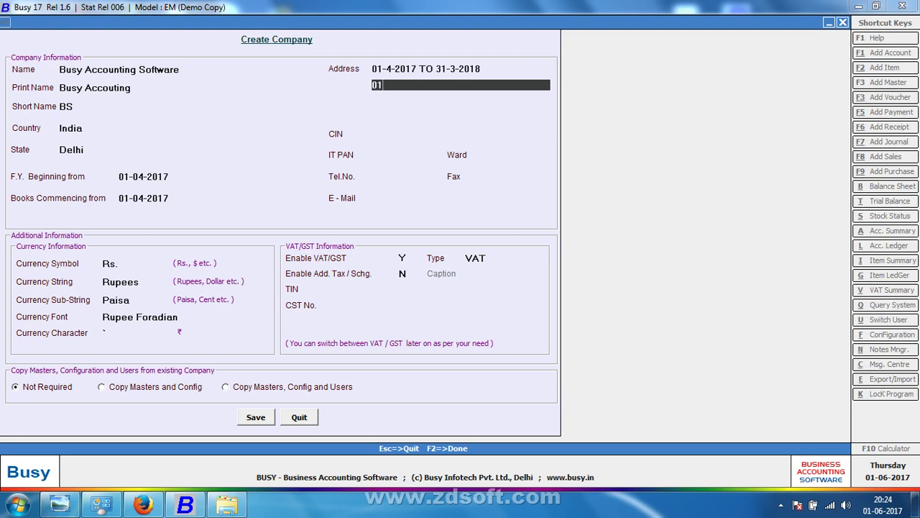
{"action": "type", "text": "-6-2017 TO 31-3-2017"}
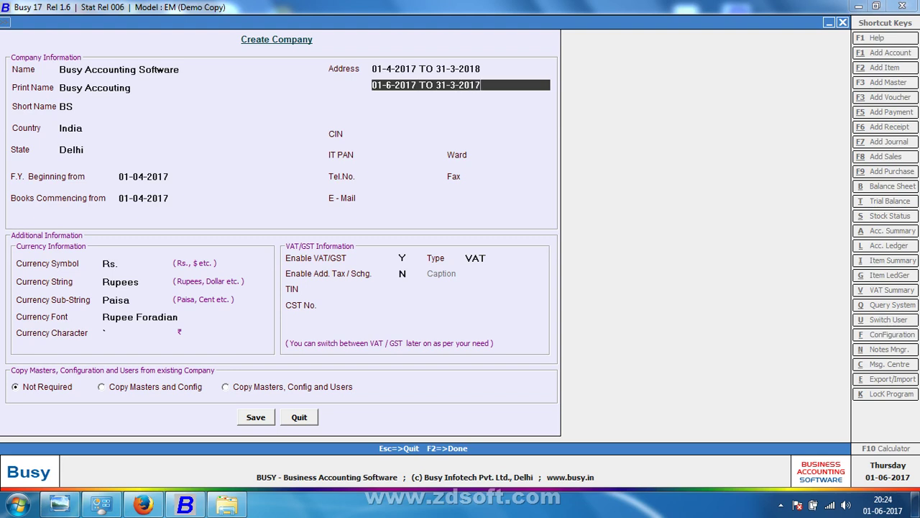
{"action": "key", "text": "Return"}
{"action": "left_click", "coordinate": [426, 85]}
{"action": "key", "text": "BackSpace"}
{"action": "type", "text": "8"}
{"action": "key", "text": "Return"}
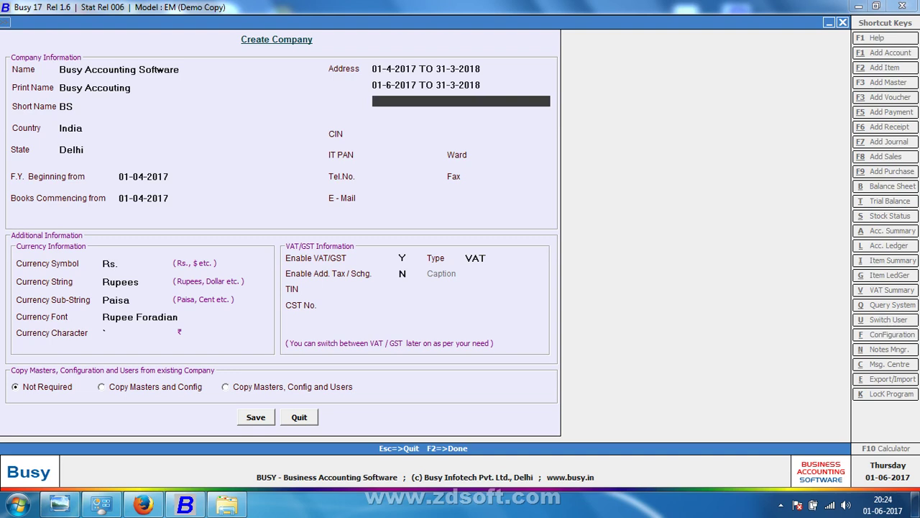
{"action": "left_click", "coordinate": [426, 84]}
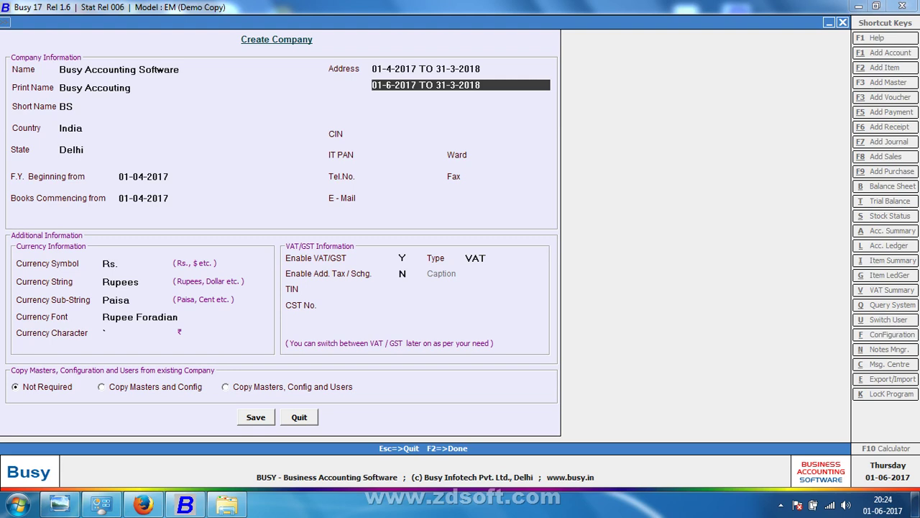
{"action": "key", "text": "Return"}
{"action": "type", "text": "01-1-2017"}
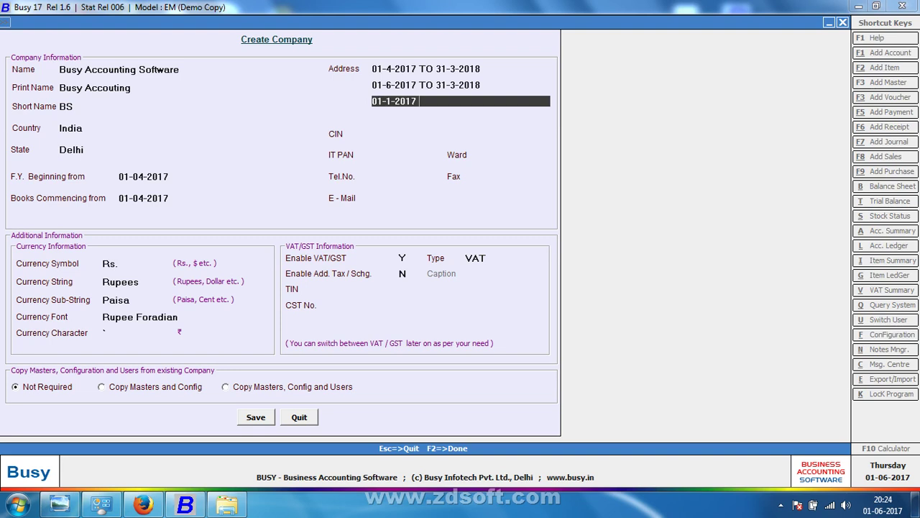
{"action": "type", "text": " TO 31-3-201"}
{"action": "type", "text": "744"}
{"action": "key", "text": "BackSpace"}
{"action": "key", "text": "BackSpace"}
{"action": "key", "text": "Return"}
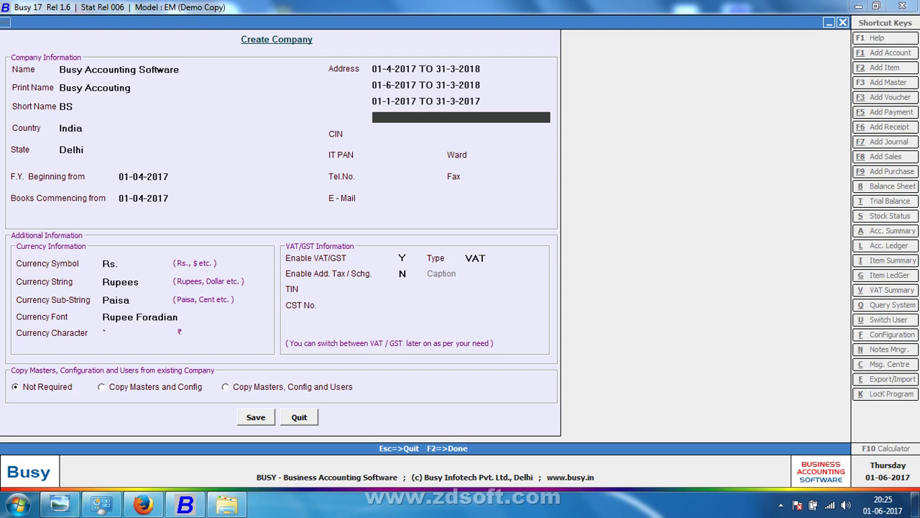
{"action": "type", "text": "2017"}
{"action": "type", "text": "2016-2017 2017-2018"}
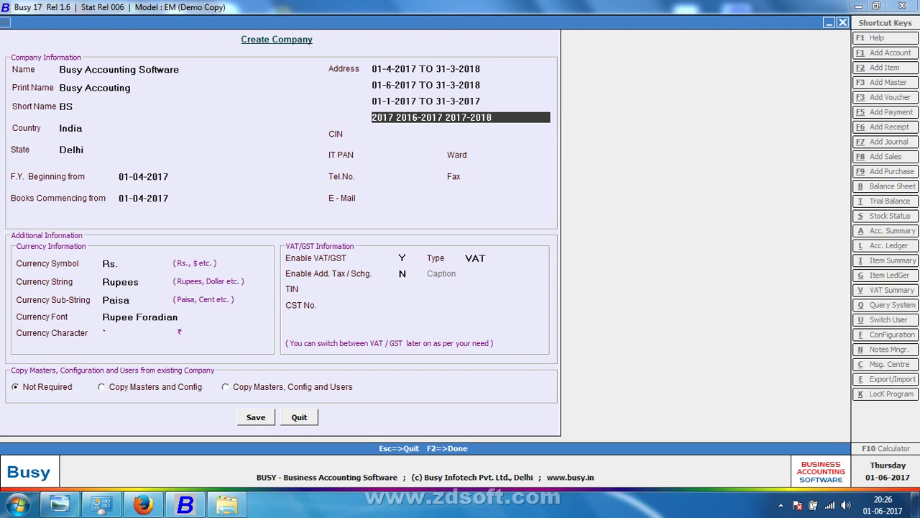
Step: Erase the four example address lines one by one, from the fourth up to the first
{"action": "key", "text": "Return"}
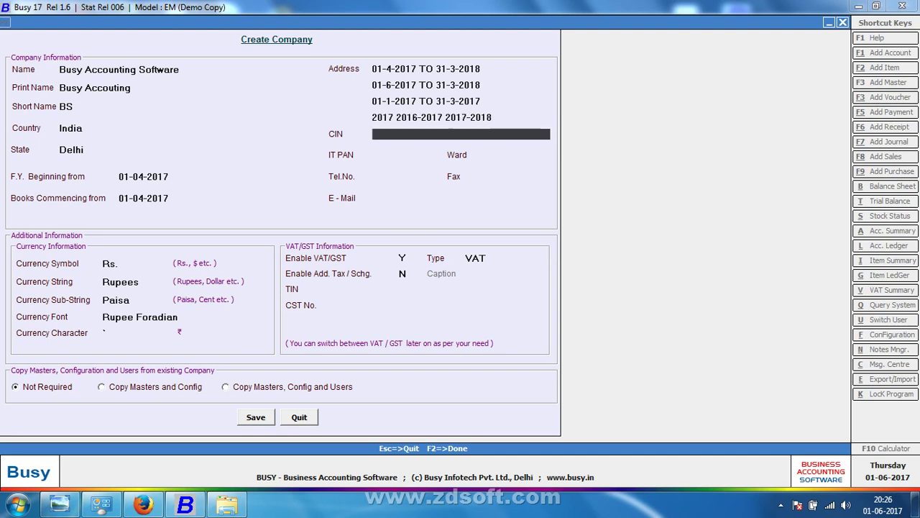
{"action": "key", "text": "Up"}
{"action": "key", "text": "BackSpace"}
{"action": "key", "text": "Up"}
{"action": "key", "text": "BackSpace"}
{"action": "key", "text": "Up"}
{"action": "key", "text": "BackSpace"}
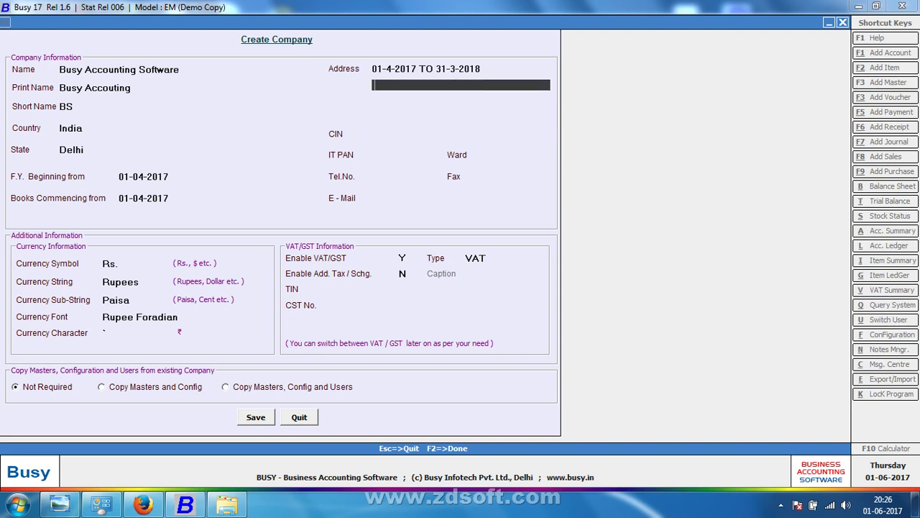
{"action": "key", "text": "Up"}
{"action": "key", "text": "BackSpace"}
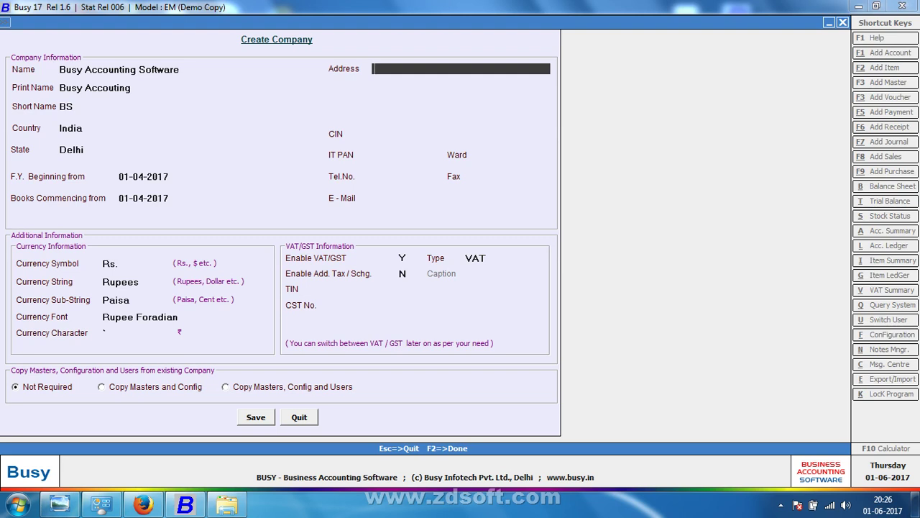
Step: Remove the stray partial date, then step through the 01-04-2017 F.Y. and books dates back to Address
{"action": "type", "text": "01-4"}
{"action": "key", "text": "BackSpace"}
{"action": "key", "text": "BackSpace"}
{"action": "key", "text": "BackSpace"}
{"action": "key", "text": "BackSpace"}
{"action": "key", "text": "Up"}
{"action": "key", "text": "Up"}
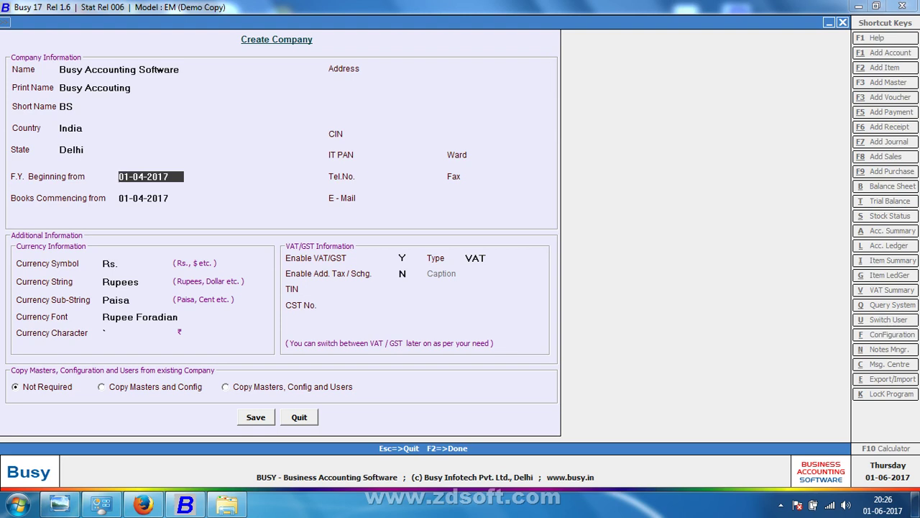
{"action": "key", "text": "Return"}
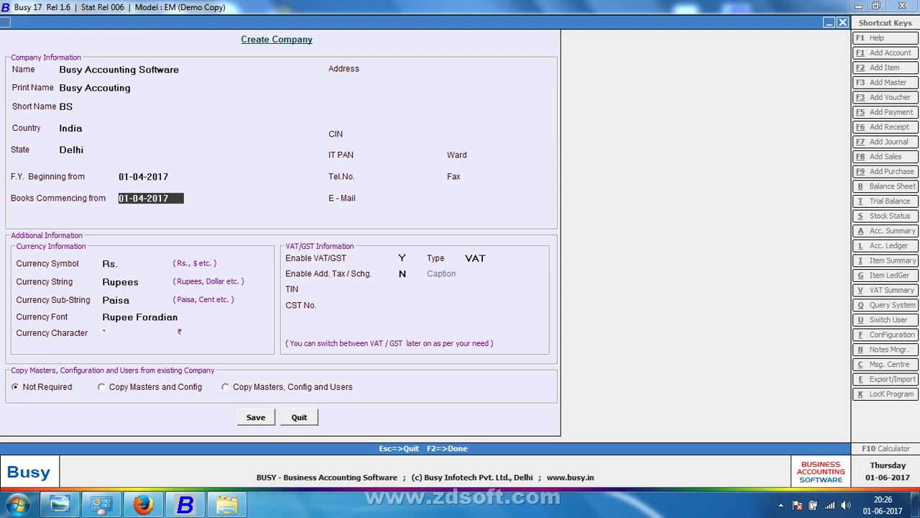
{"action": "key", "text": "Return"}
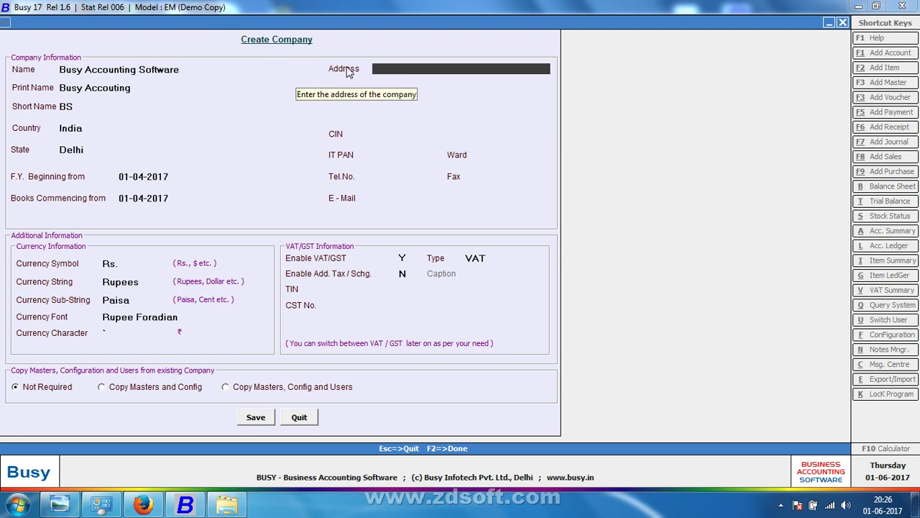
Step: Enter LINE-1, LINE-2, LINE-3 and LINE-4 on the four address lines
{"action": "type", "text": "LINE-"}
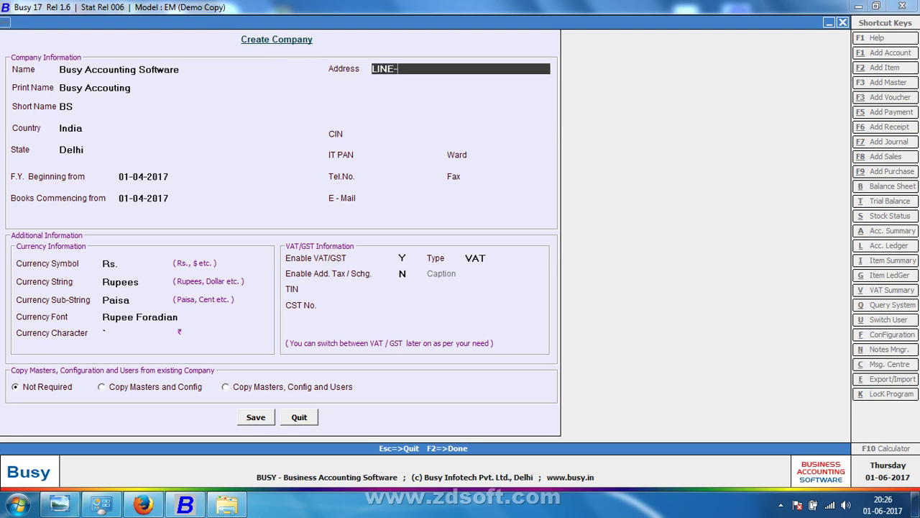
{"action": "type", "text": "1"}
{"action": "key", "text": "Return"}
{"action": "type", "text": "L"}
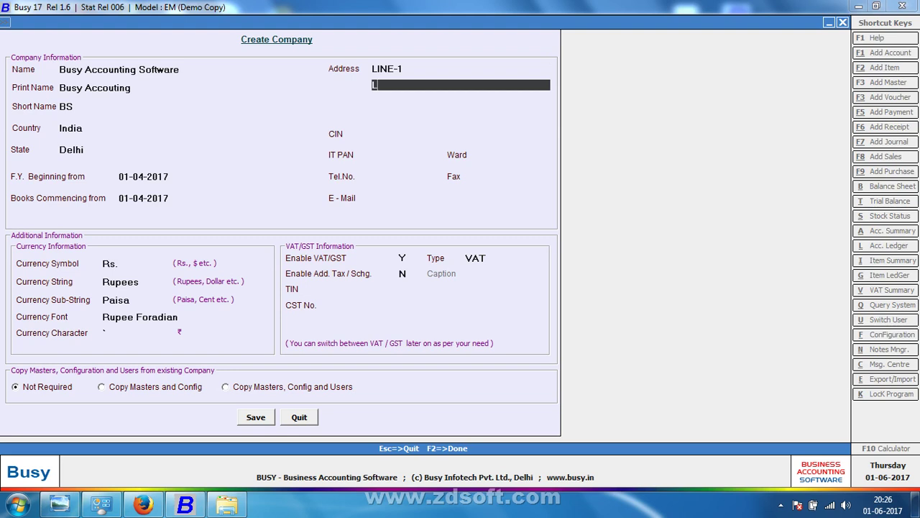
{"action": "type", "text": "INE-2"}
{"action": "key", "text": "Return"}
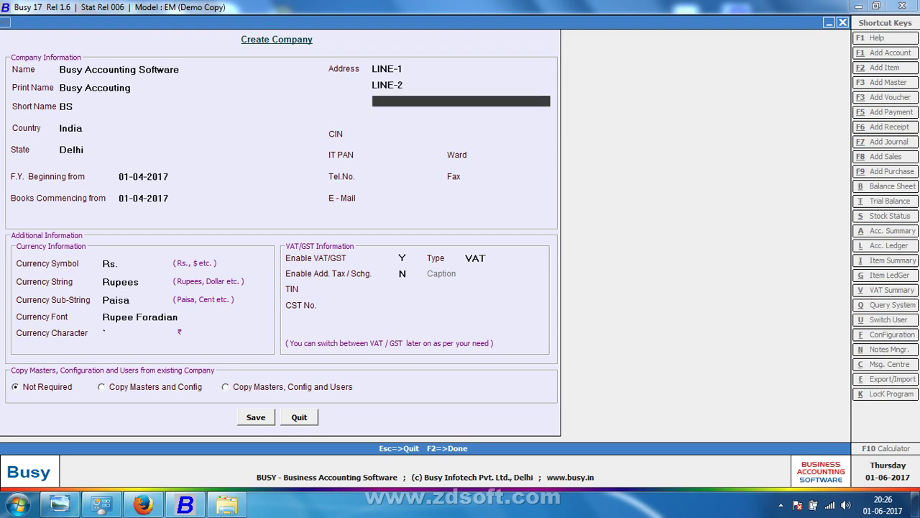
{"action": "type", "text": "LINE-3"}
{"action": "key", "text": "Return"}
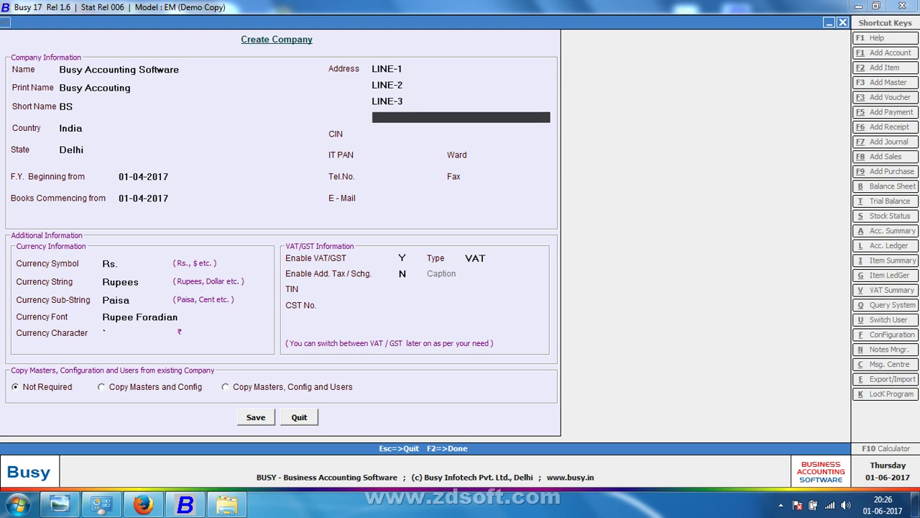
{"action": "type", "text": "LINE-4"}
{"action": "key", "text": "Return"}
Step: Review the four address lines, then move to the CIN field and switch to the scanned notes
{"action": "key", "text": "Up"}
{"action": "key", "text": "Up"}
{"action": "key", "text": "Up"}
{"action": "key", "text": "Up"}
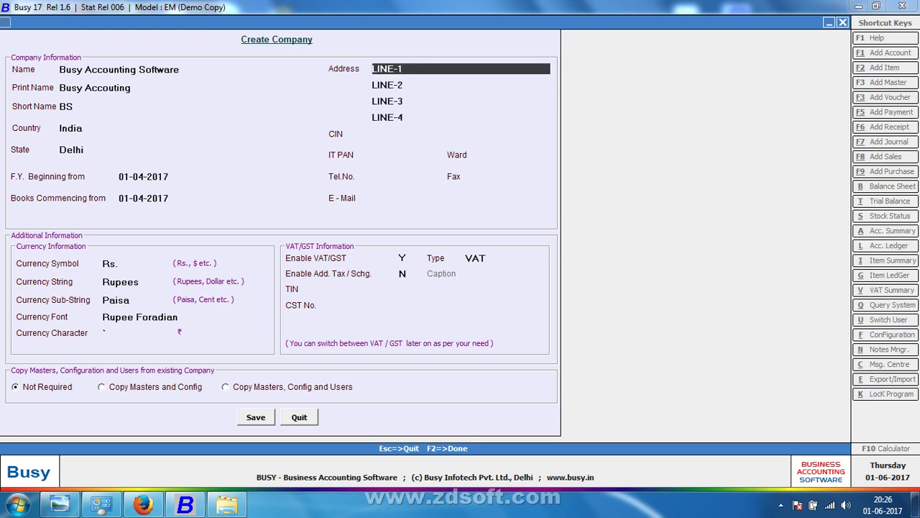
{"action": "key", "text": "Down"}
{"action": "key", "text": "Down"}
{"action": "key", "text": "Down"}
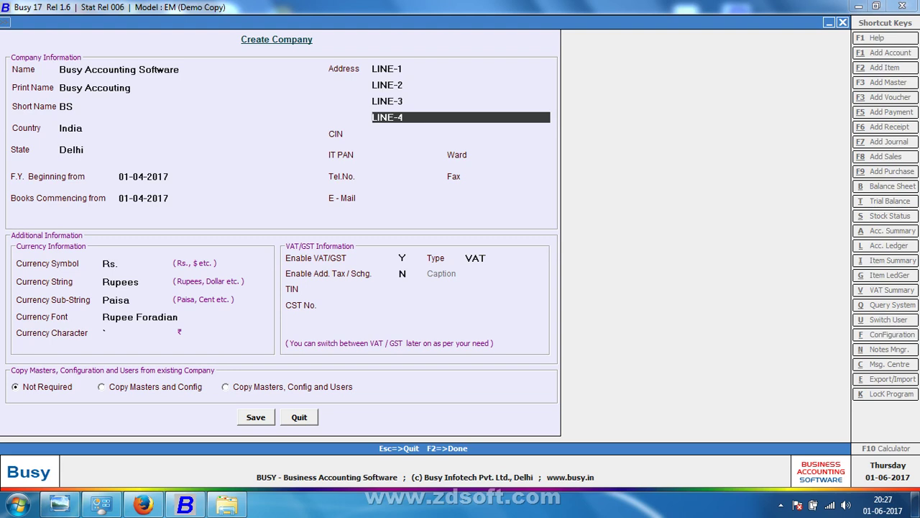
{"action": "key", "text": "Up"}
{"action": "key", "text": "Up"}
{"action": "key", "text": "Up"}
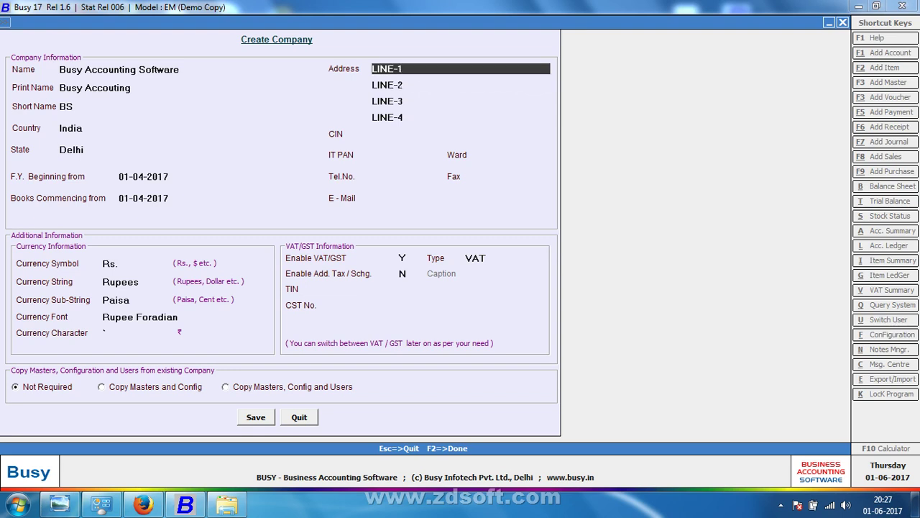
{"action": "key", "text": "Down"}
{"action": "key", "text": "Down"}
{"action": "key", "text": "Down"}
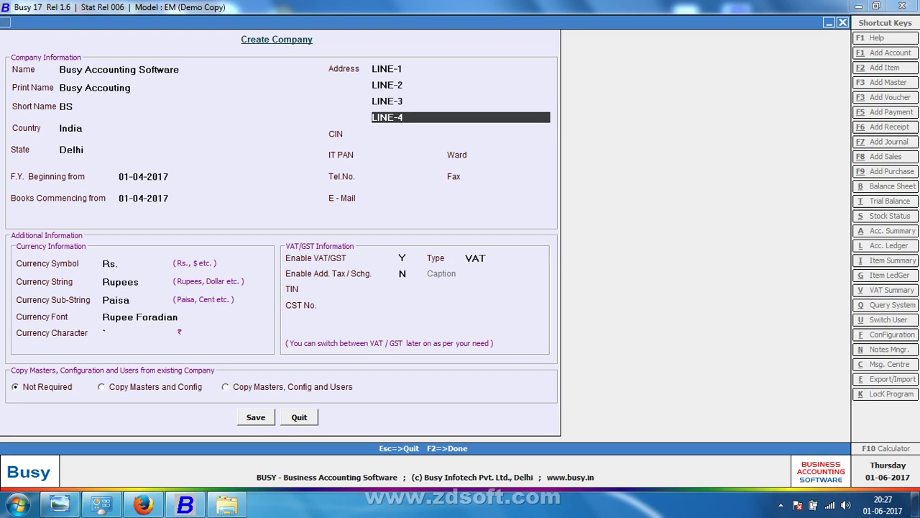
{"action": "left_click", "coordinate": [460, 133]}
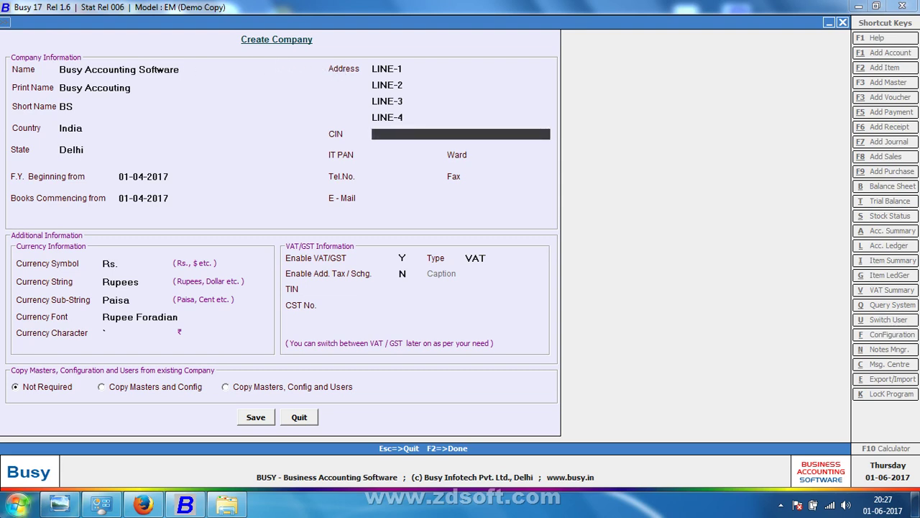
{"action": "key", "text": "alt+Tab"}
Step: Zoom and pan through the scanned CIN notes page, then return to the Busy form
{"action": "left_click", "coordinate": [492, 473]}
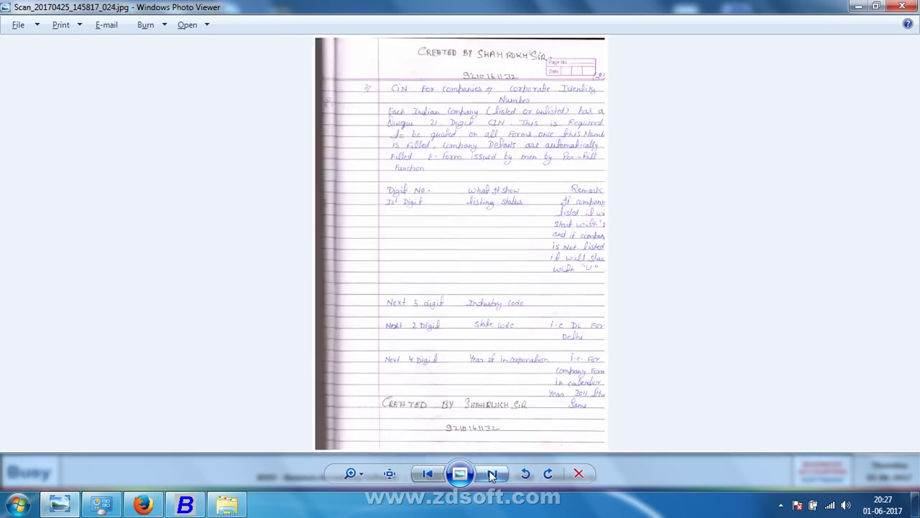
{"action": "scroll", "coordinate": [499, 448], "scroll_direction": "up", "scroll_amount": 5}
{"action": "scroll", "coordinate": [506, 132], "scroll_direction": "down", "scroll_amount": 2}
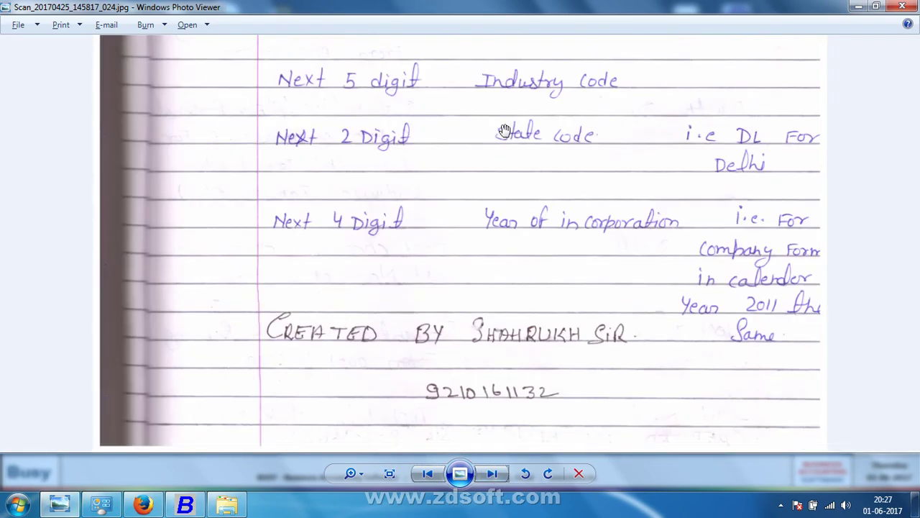
{"action": "scroll", "coordinate": [506, 132], "scroll_direction": "down", "scroll_amount": 2}
{"action": "left_click_drag", "start_coordinate": [439, 161], "coordinate": [453, 230]}
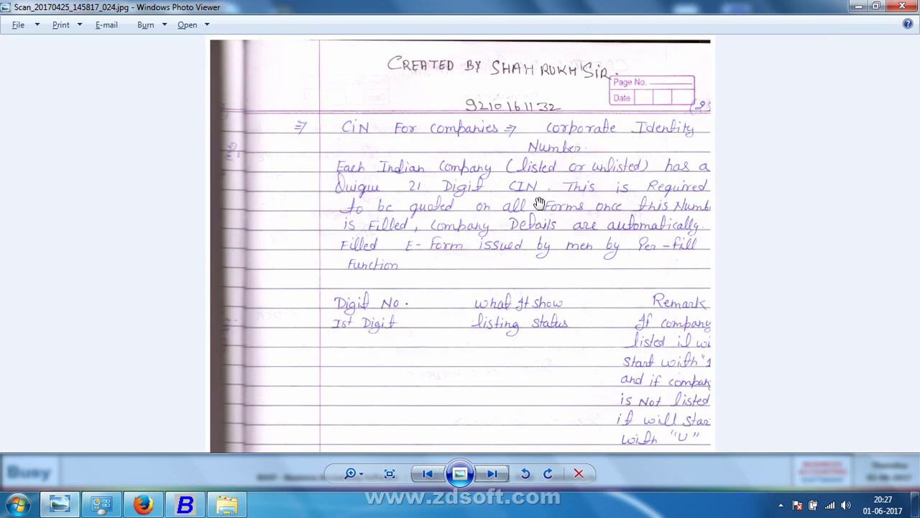
{"action": "scroll", "coordinate": [539, 204], "scroll_direction": "up", "scroll_amount": 1}
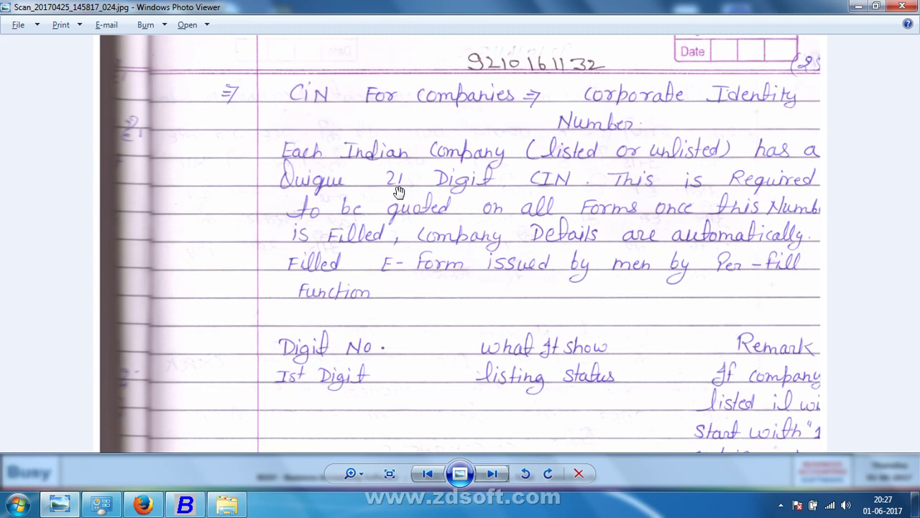
{"action": "scroll", "coordinate": [399, 192], "scroll_direction": "down", "scroll_amount": 3}
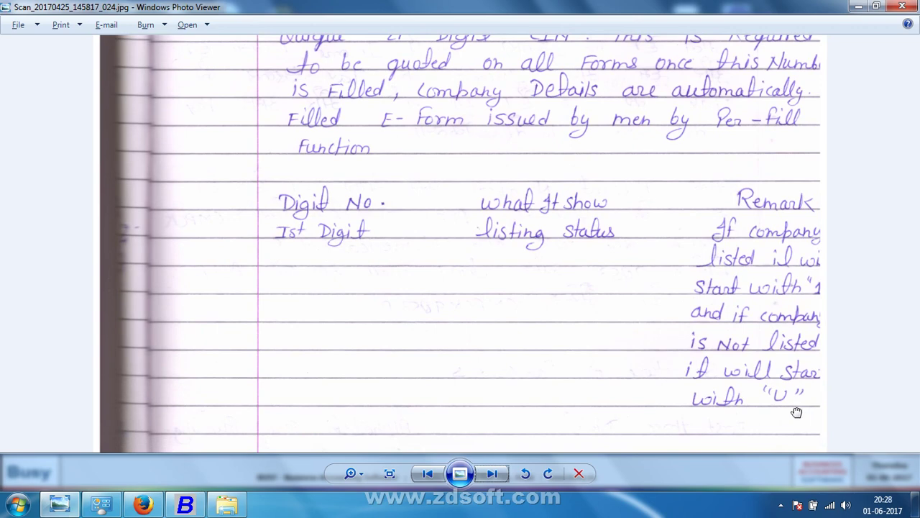
{"action": "scroll", "coordinate": [748, 323], "scroll_direction": "down", "scroll_amount": 5}
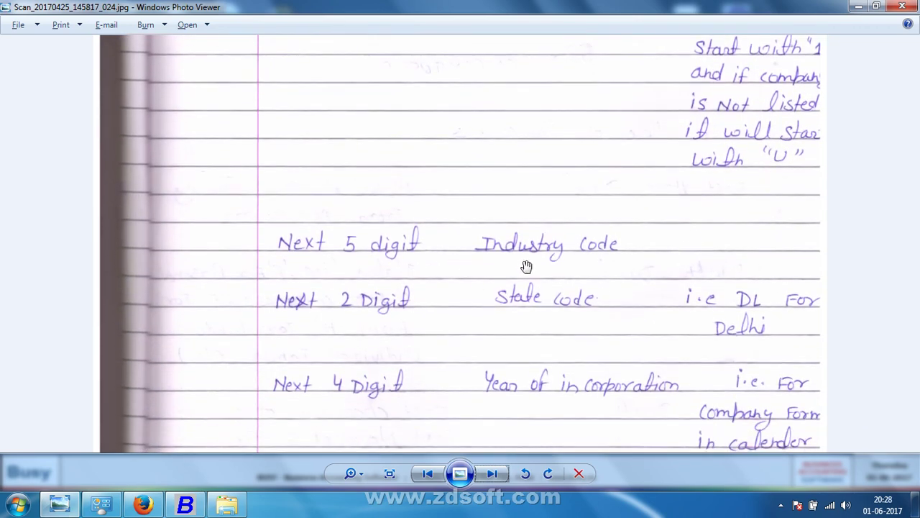
{"action": "scroll", "coordinate": [499, 343], "scroll_direction": "down", "scroll_amount": 2}
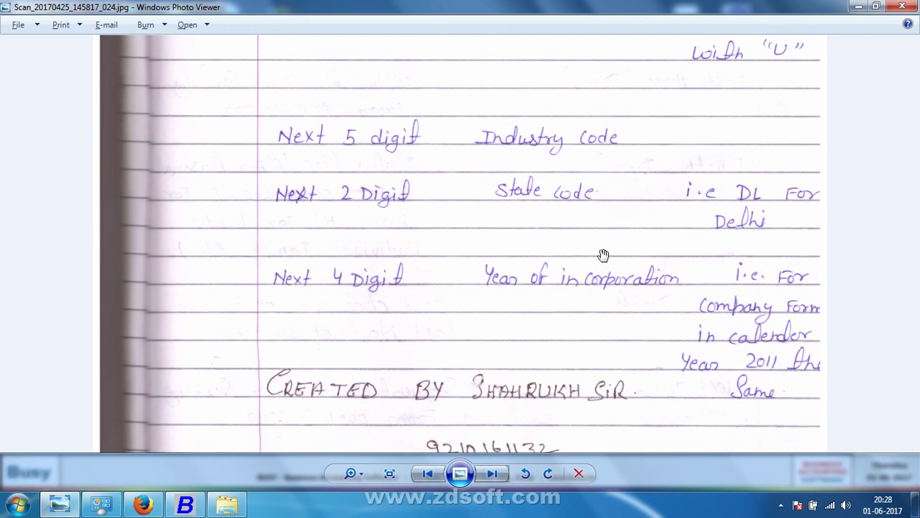
{"action": "left_click_drag", "start_coordinate": [604, 254], "coordinate": [496, 199]}
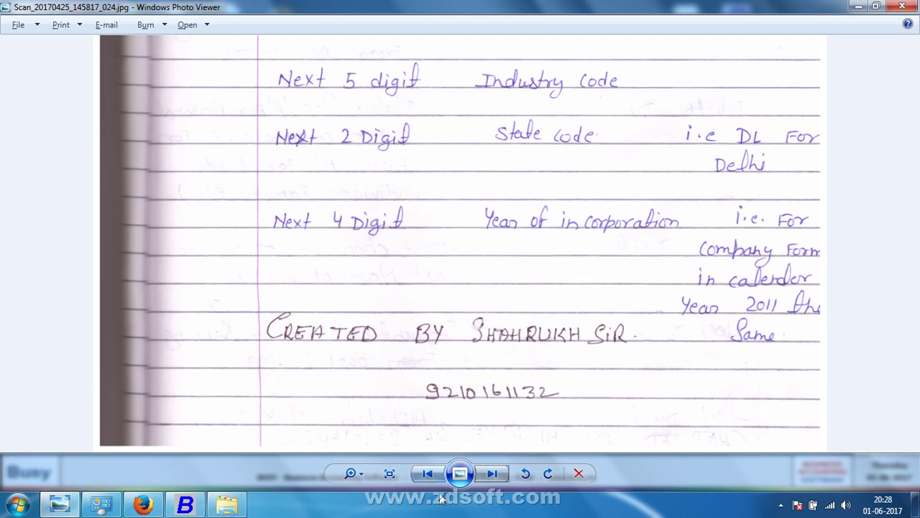
{"action": "left_click", "coordinate": [185, 504]}
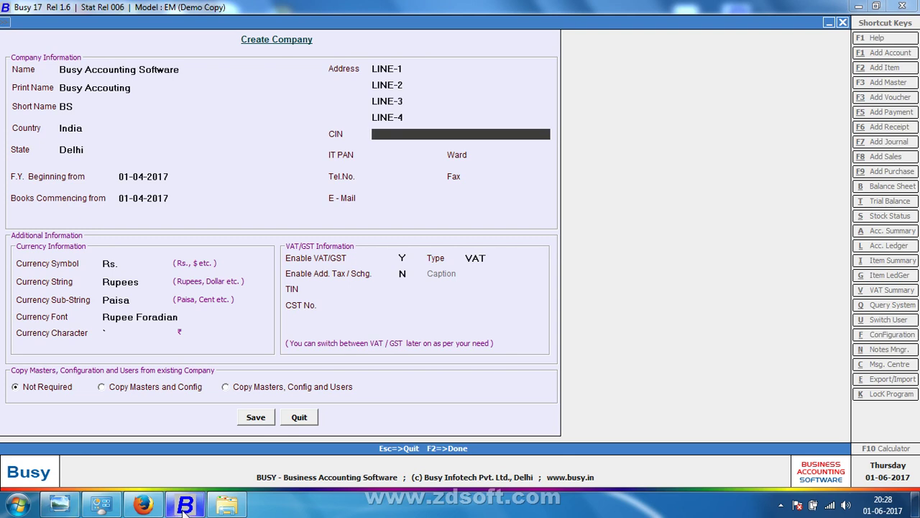
Step: Enter the company's CIN, move on to IT PAN, and set Busy aside
{"action": "type", "text": "U110005DL2017XCA122364"}
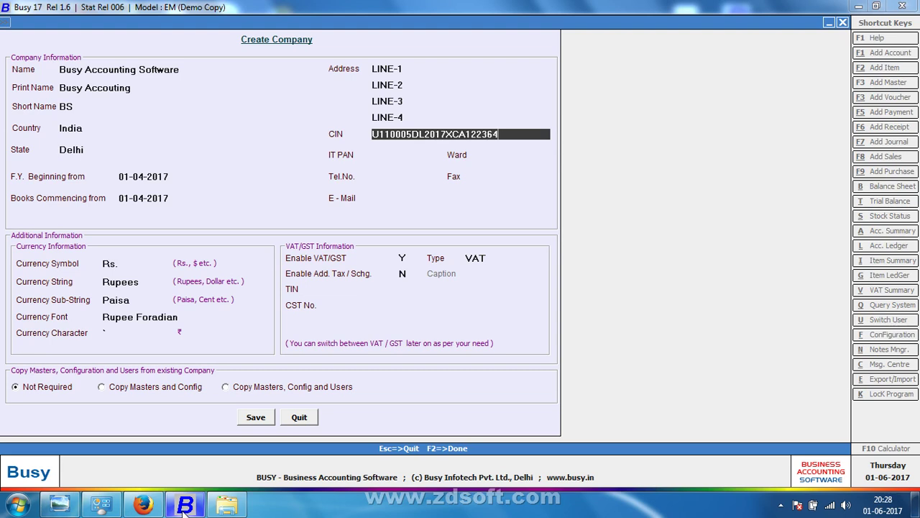
{"action": "key", "text": "Return"}
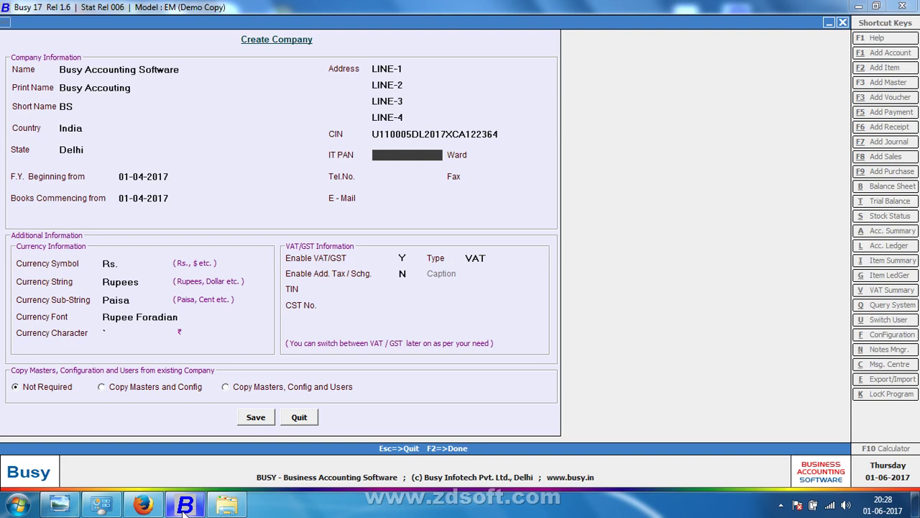
{"action": "left_click", "coordinate": [185, 505]}
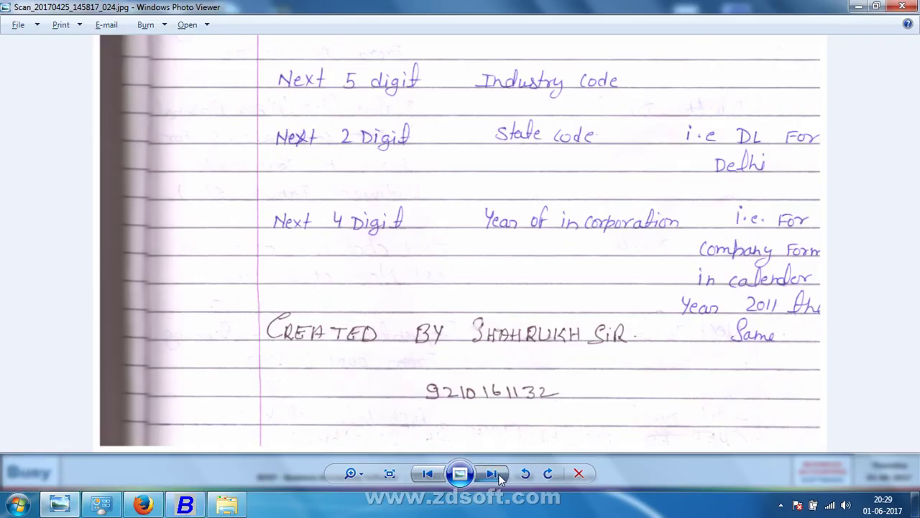
Step: Open the next scanned page and read its IT PAN notes
{"action": "left_click", "coordinate": [486, 473]}
{"action": "scroll", "coordinate": [465, 356], "scroll_direction": "up", "scroll_amount": 5}
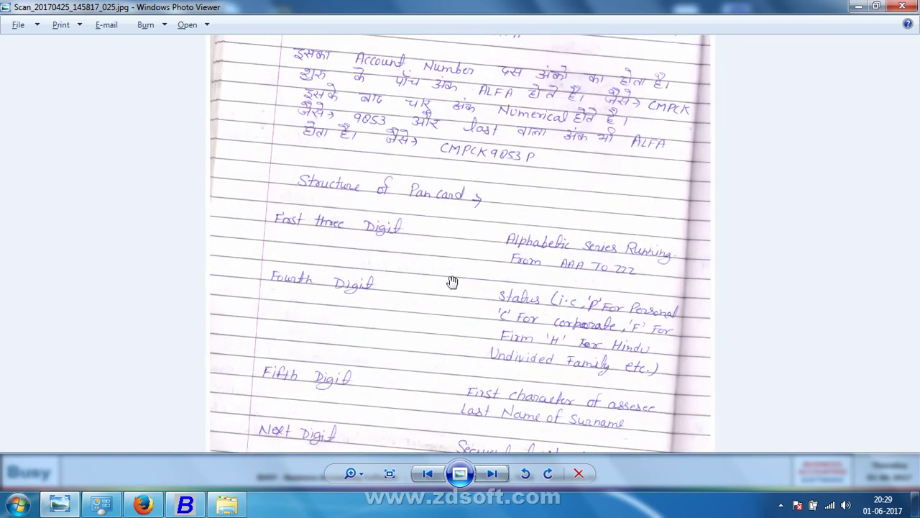
{"action": "scroll", "coordinate": [461, 359], "scroll_direction": "up", "scroll_amount": 2}
{"action": "left_click_drag", "start_coordinate": [458, 304], "coordinate": [440, 448]}
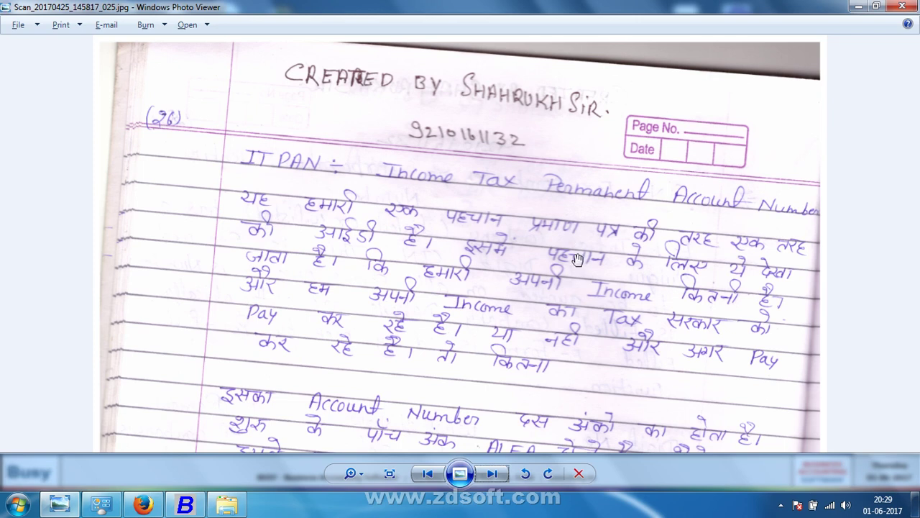
{"action": "left_click_drag", "start_coordinate": [571, 293], "coordinate": [560, 236]}
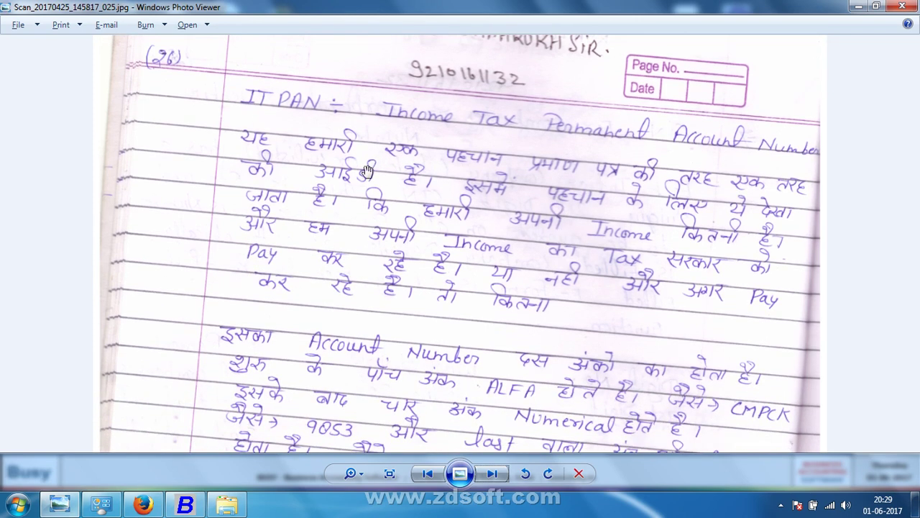
{"action": "left_click_drag", "start_coordinate": [356, 144], "coordinate": [357, 153]}
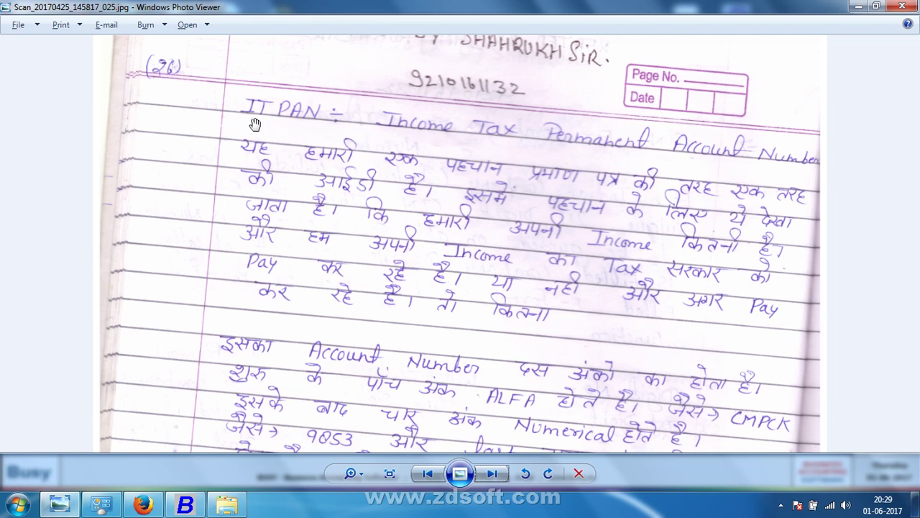
Step: Read through the Structure of Pan card notes explaining each PAN digit position
{"action": "left_click_drag", "start_coordinate": [283, 330], "coordinate": [287, 161]}
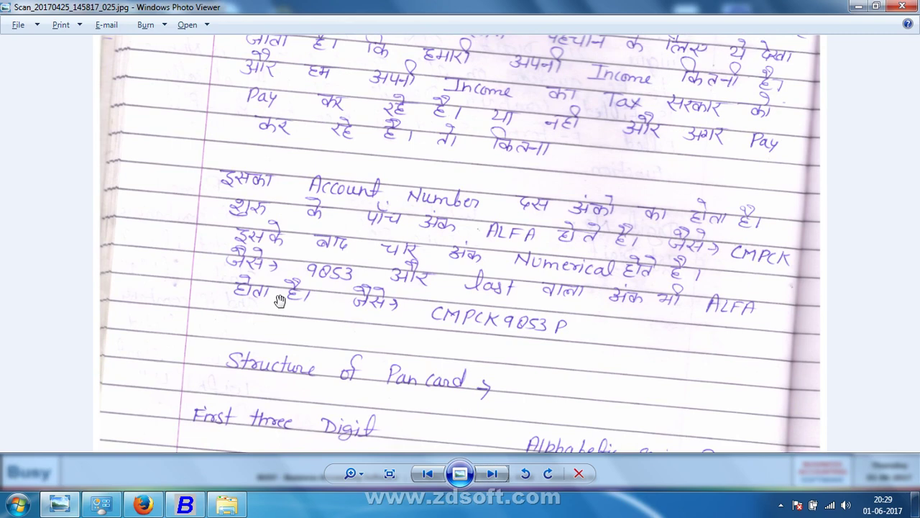
{"action": "left_click_drag", "start_coordinate": [280, 300], "coordinate": [272, 215]}
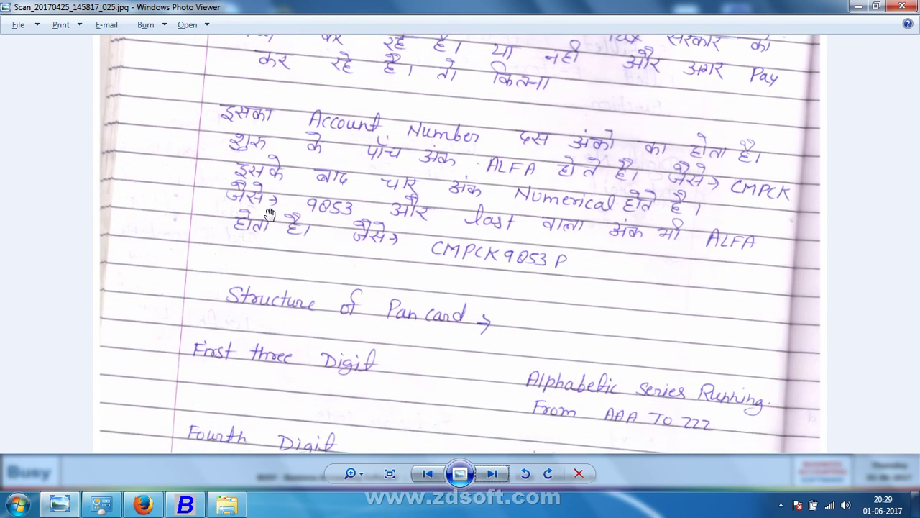
{"action": "left_click_drag", "start_coordinate": [280, 176], "coordinate": [427, 182]}
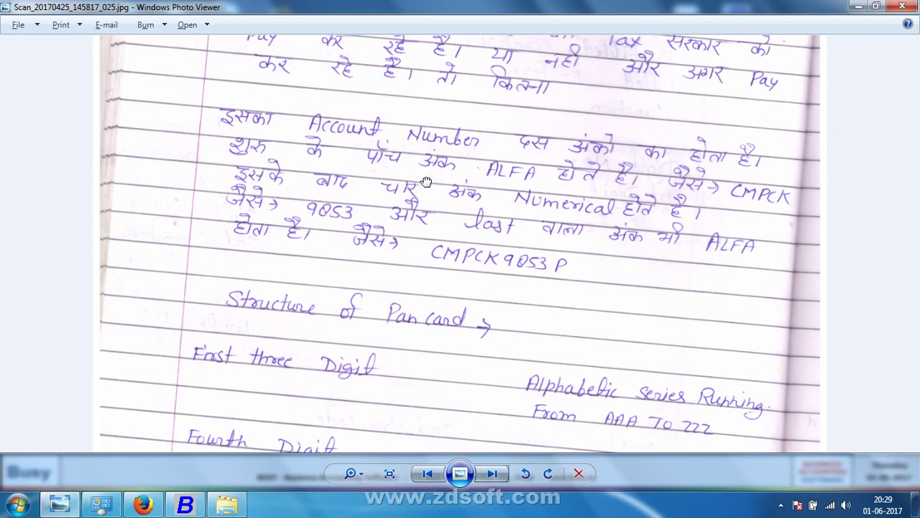
{"action": "left_click_drag", "start_coordinate": [426, 181], "coordinate": [417, 139]}
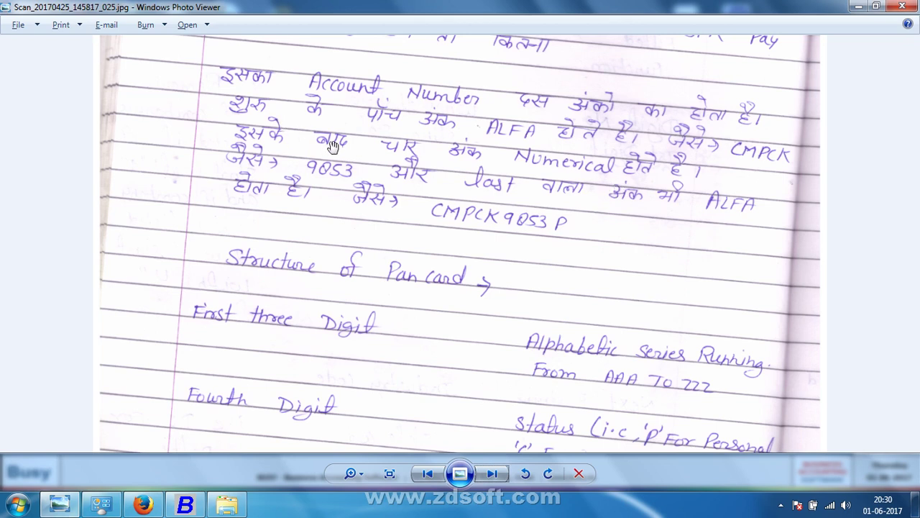
{"action": "scroll", "coordinate": [332, 146], "scroll_direction": "down", "scroll_amount": 2}
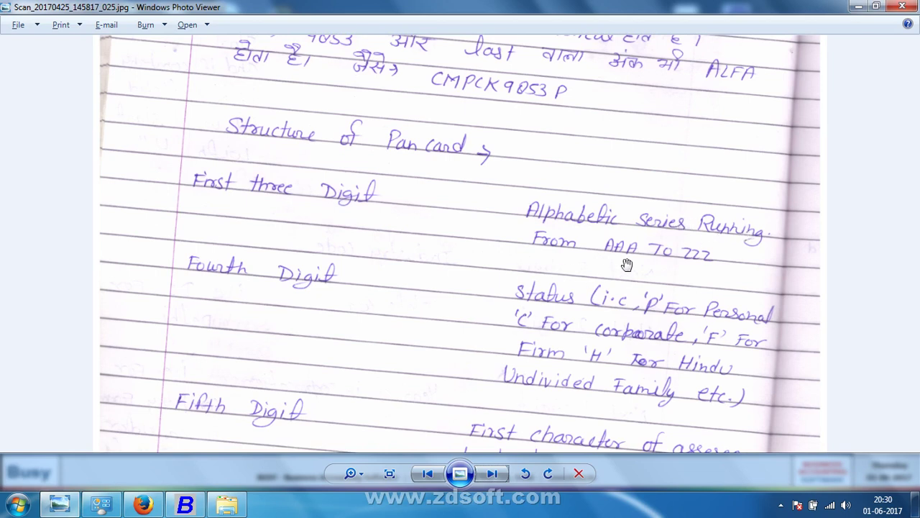
{"action": "scroll", "coordinate": [621, 282], "scroll_direction": "down", "scroll_amount": 3}
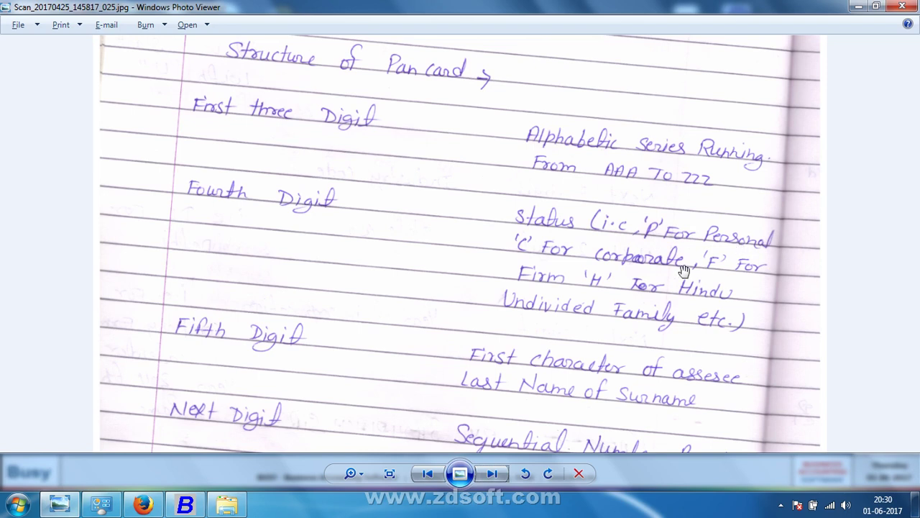
{"action": "left_click_drag", "start_coordinate": [678, 272], "coordinate": [662, 236]}
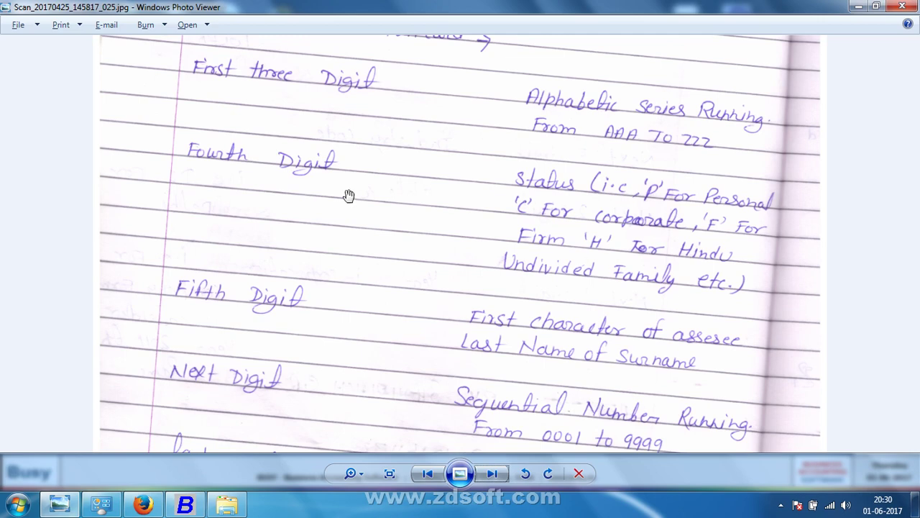
{"action": "left_click_drag", "start_coordinate": [283, 191], "coordinate": [249, 430]}
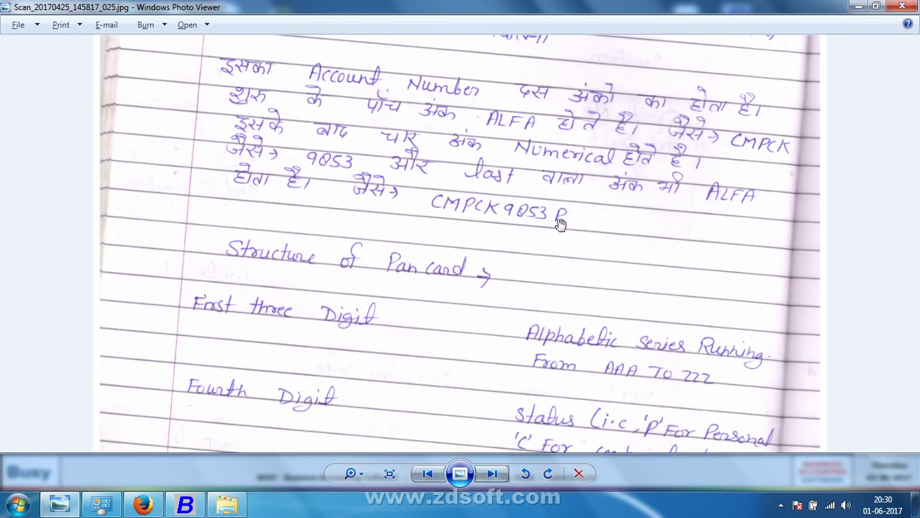
{"action": "left_click_drag", "start_coordinate": [494, 309], "coordinate": [581, 191]}
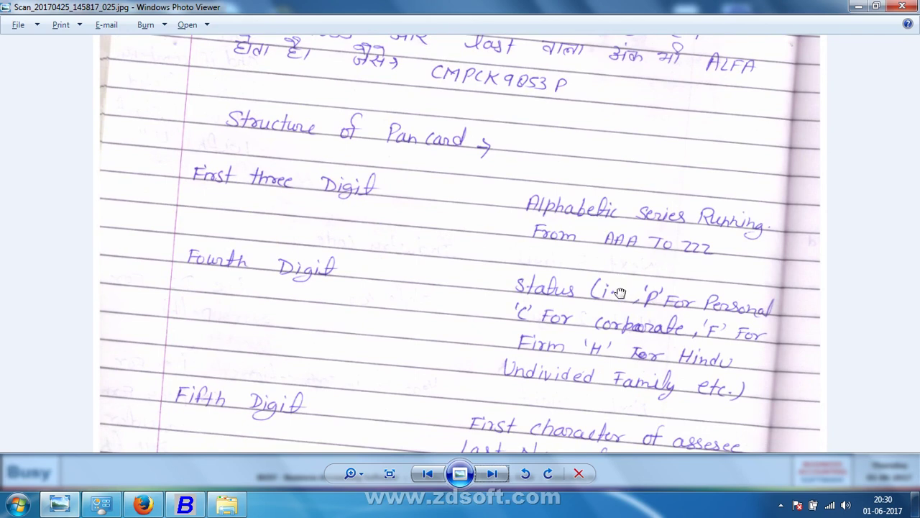
{"action": "left_click_drag", "start_coordinate": [620, 294], "coordinate": [336, 211]}
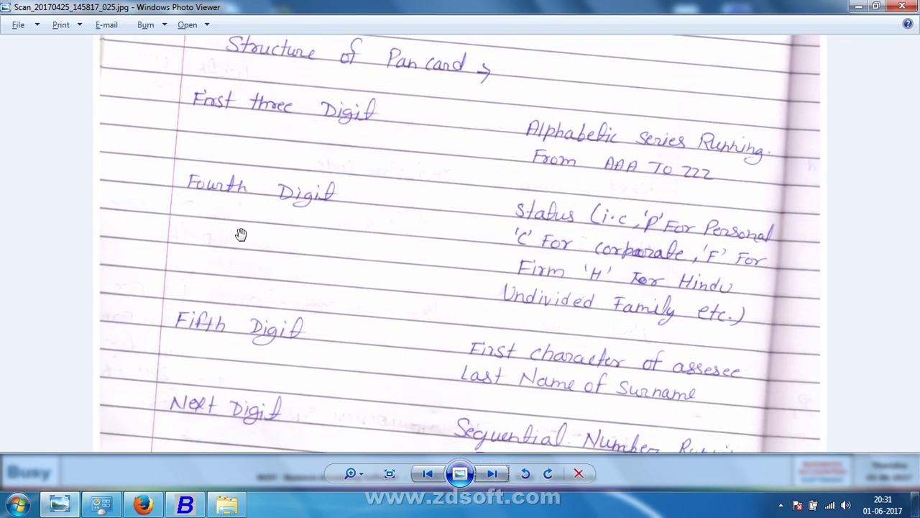
{"action": "left_click_drag", "start_coordinate": [241, 234], "coordinate": [257, 135]}
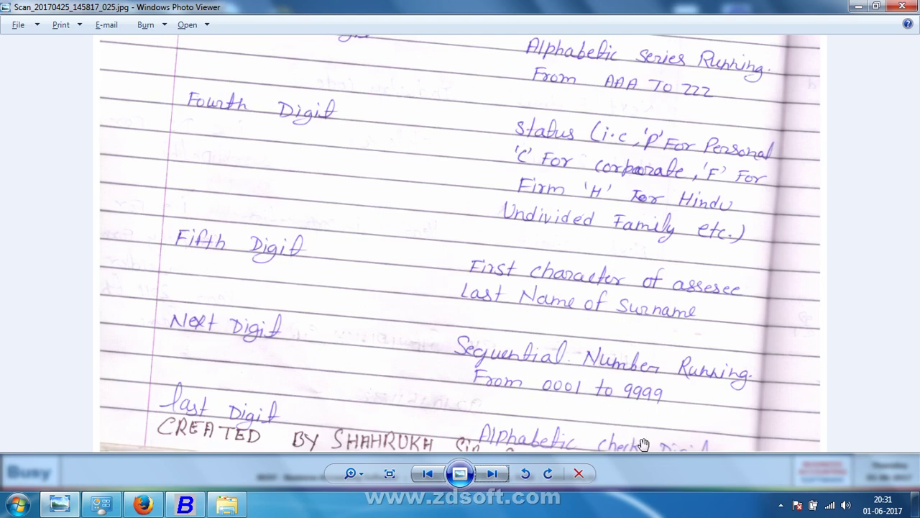
Step: Back in Busy, enter the company's IT PAN and Ward 235
{"action": "key", "text": "alt+F4"}
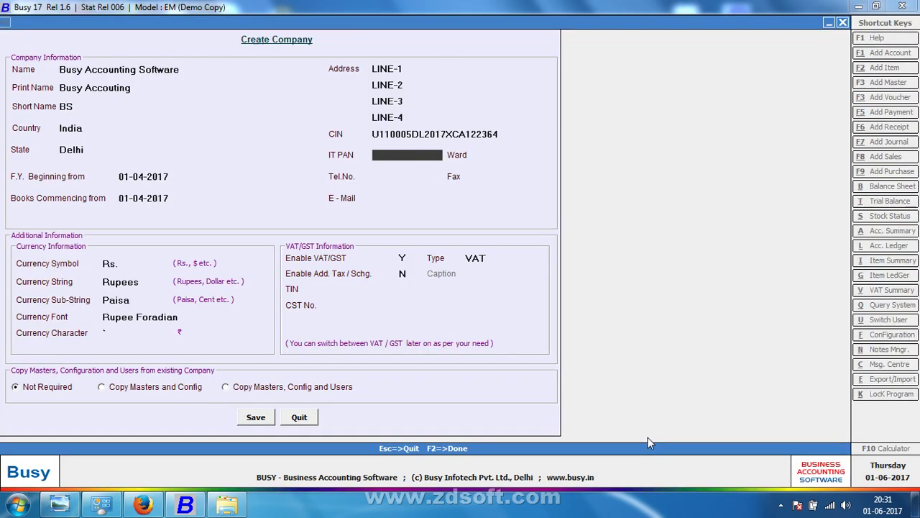
{"action": "key", "text": "Return"}
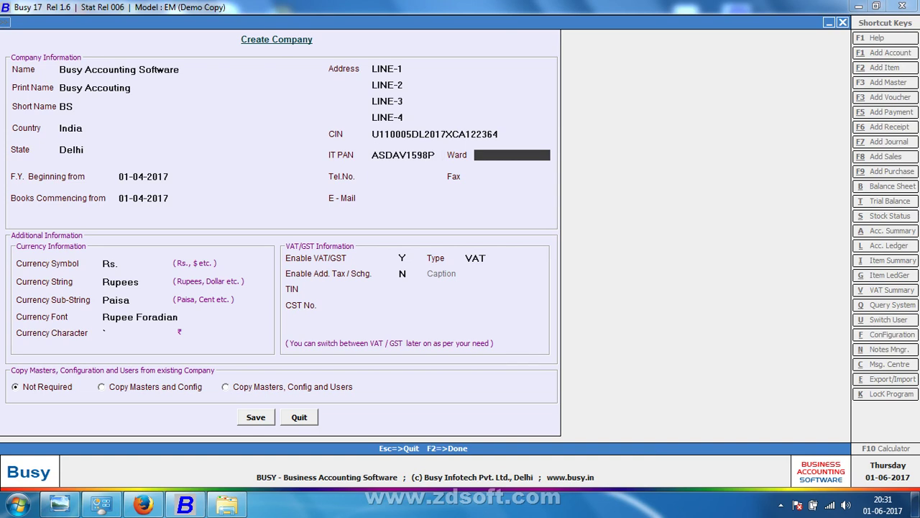
{"action": "type", "text": "235"}
{"action": "key", "text": "Return"}
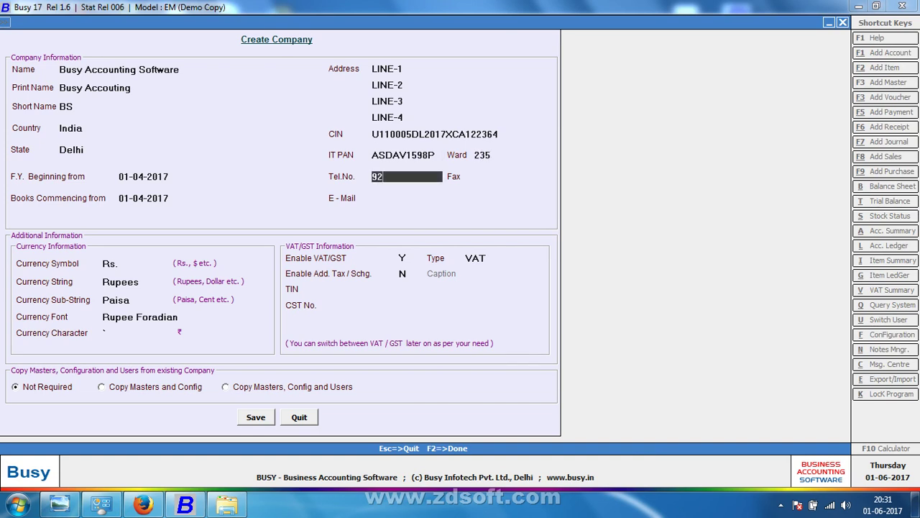
Step: Fill in the company's telephone, fax and e-mail fields
{"action": "key", "text": "Return"}
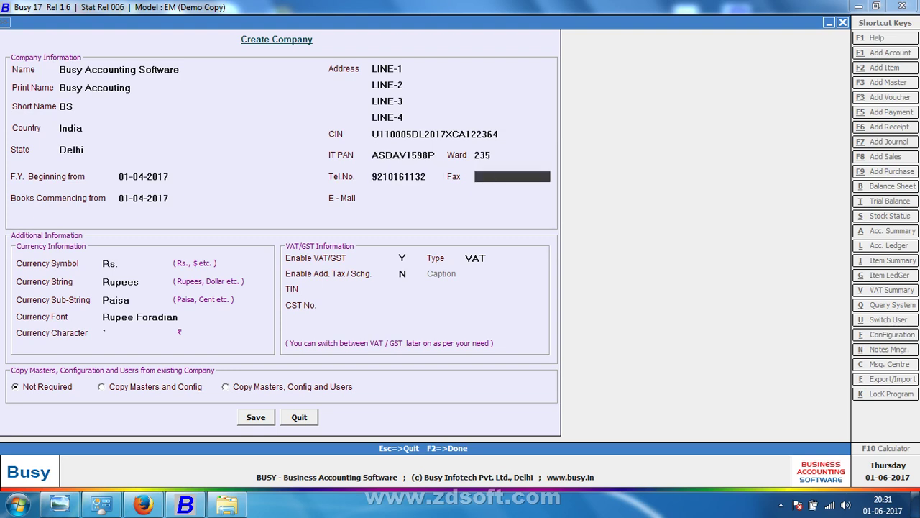
{"action": "key", "text": "Return"}
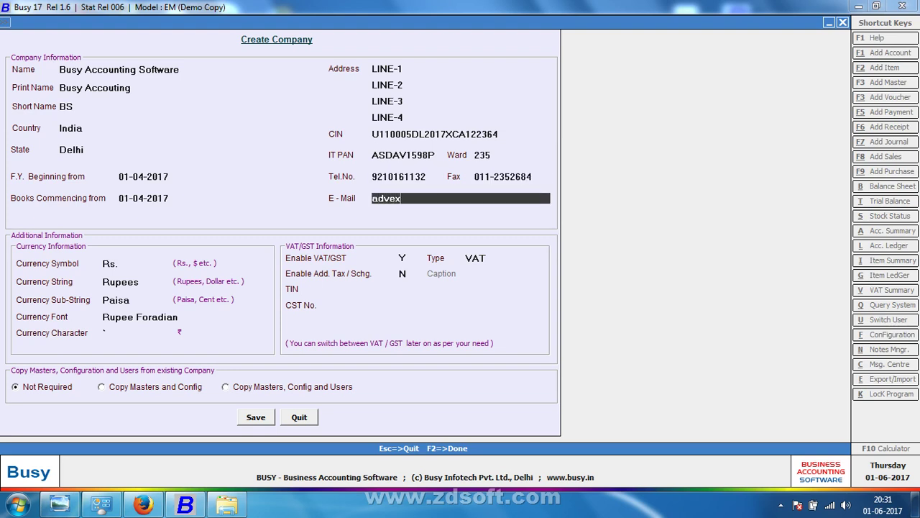
{"action": "key", "text": "Return"}
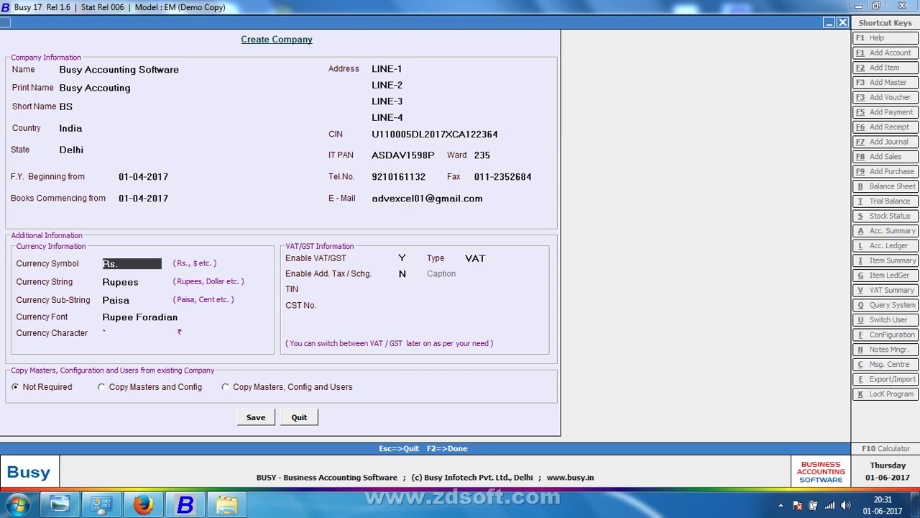
Step: Set Enable VAT/GST to N
{"action": "key", "text": "Return"}
{"action": "key", "text": "Return"}
{"action": "key", "text": "Return"}
{"action": "key", "text": "Return"}
{"action": "key", "text": "Return"}
{"action": "type", "text": "N"}
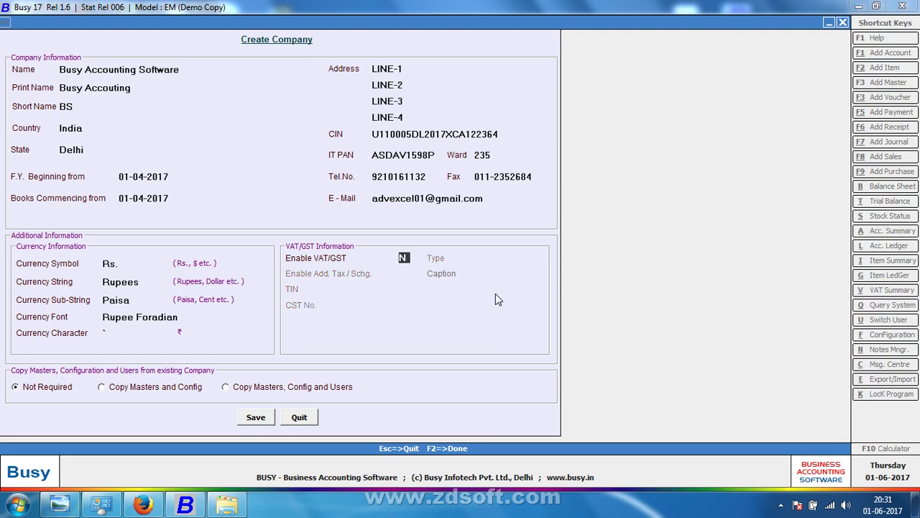
{"action": "key", "text": "Return"}
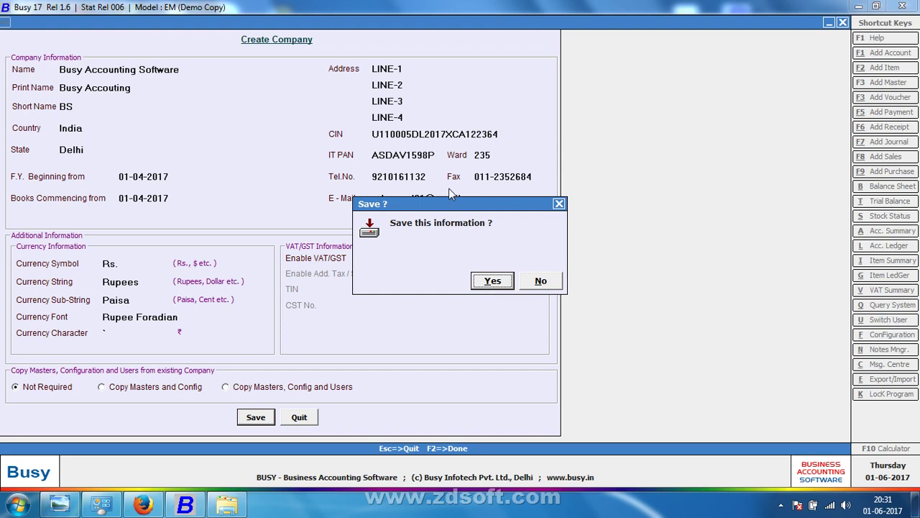
Step: Confirm Yes at the Save? prompt to save Busy Accounting Software
{"action": "left_click_drag", "start_coordinate": [449, 204], "coordinate": [624, 40]}
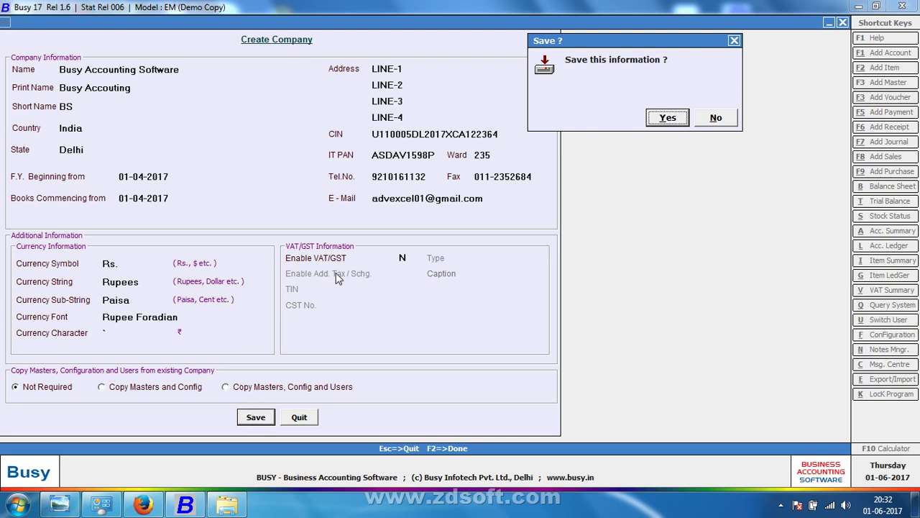
{"action": "key", "text": "Return"}
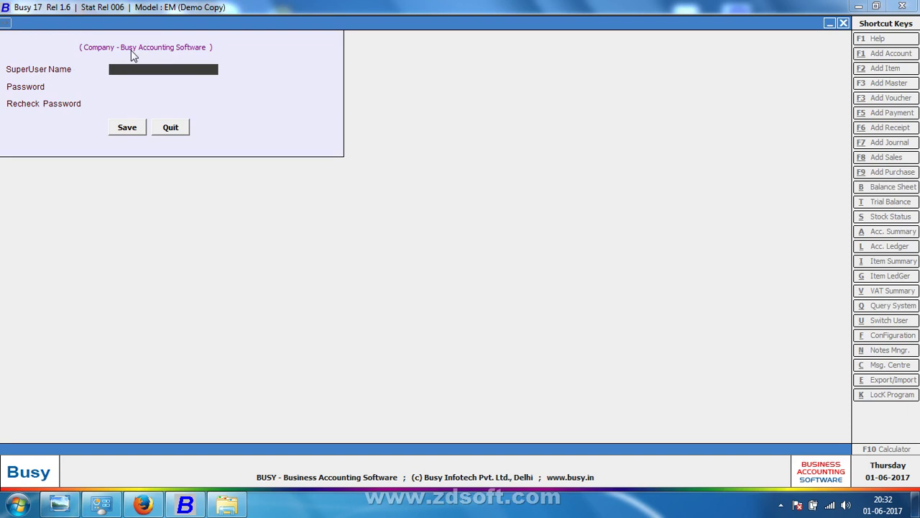
Step: Create the superuser login with a name and a matching password, and save it
{"action": "type", "text": "B"}
{"action": "key", "text": "Return"}
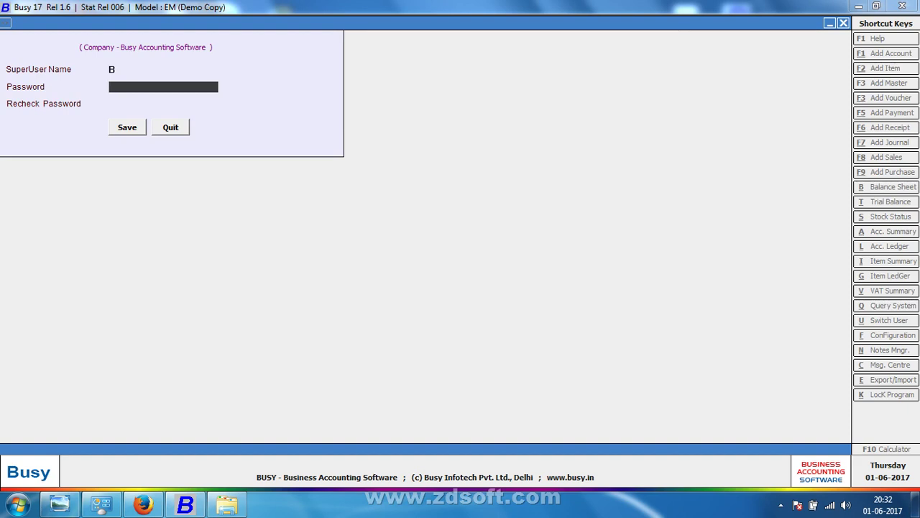
{"action": "type", "text": "b"}
{"action": "key", "text": "Return"}
{"action": "type", "text": "b"}
{"action": "key", "text": "Return"}
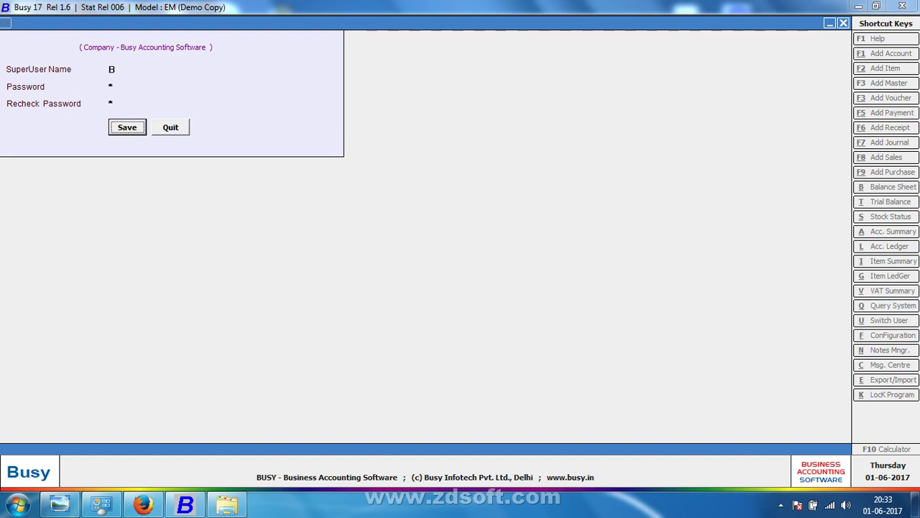
{"action": "key", "text": "Return"}
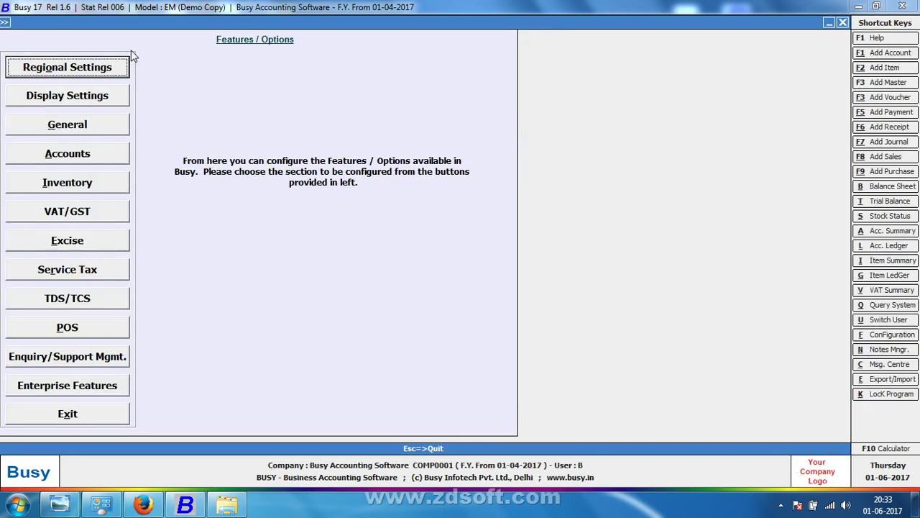
Step: Open the Inventory options and set Stock Val. Method to FIFO
{"action": "key", "text": "Up"}
{"action": "key", "text": "Up"}
{"action": "key", "text": "Up"}
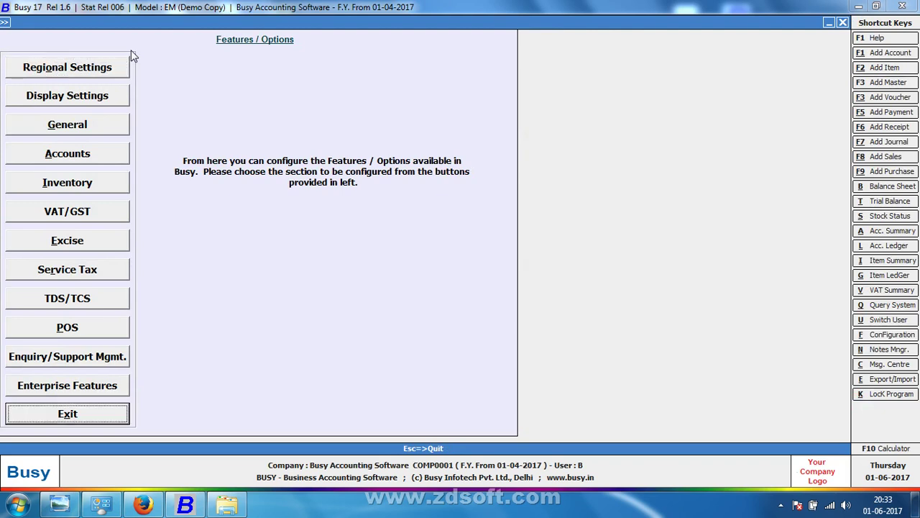
{"action": "key", "text": "Up"}
{"action": "key", "text": "Up"}
{"action": "key", "text": "Up"}
{"action": "key", "text": "Up"}
{"action": "key", "text": "Up"}
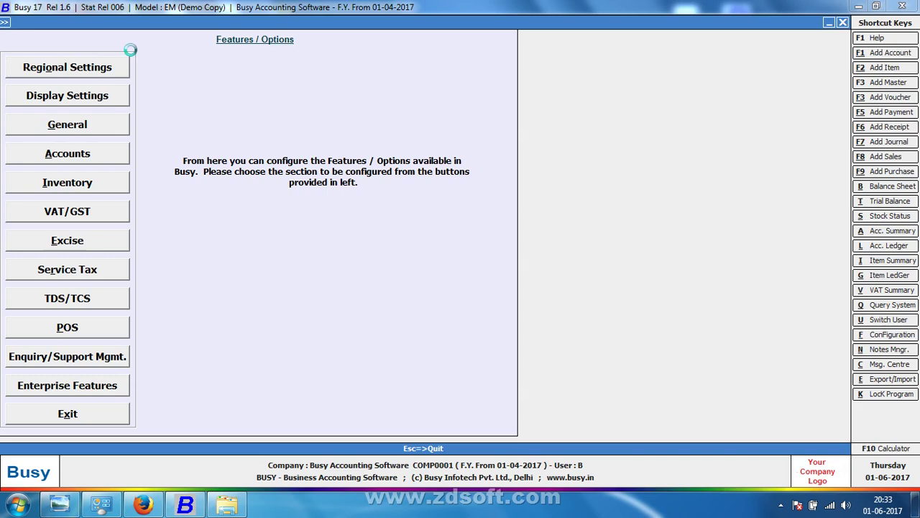
{"action": "key", "text": "Return"}
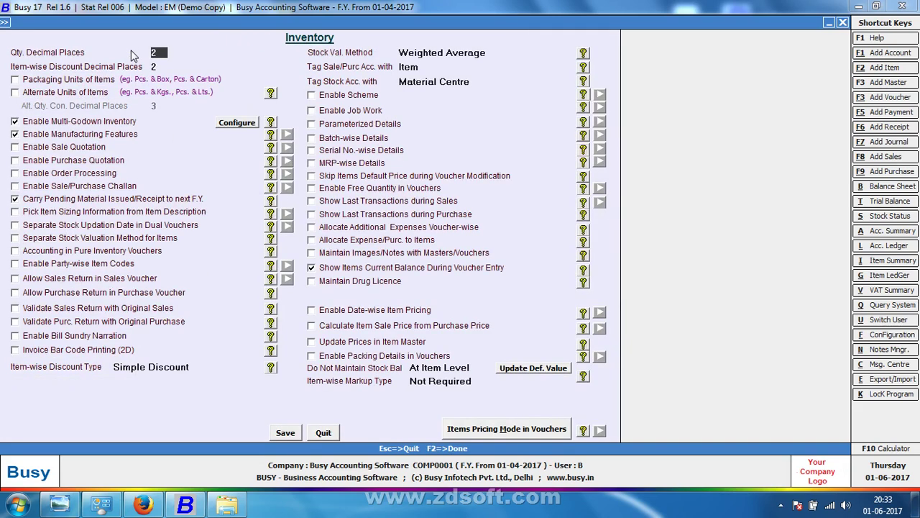
{"action": "key", "text": "Escape"}
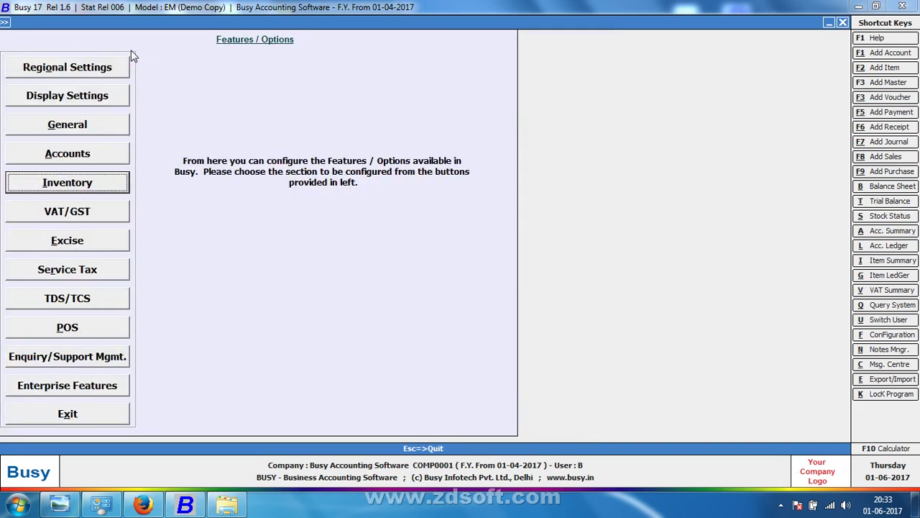
{"action": "key", "text": "Return"}
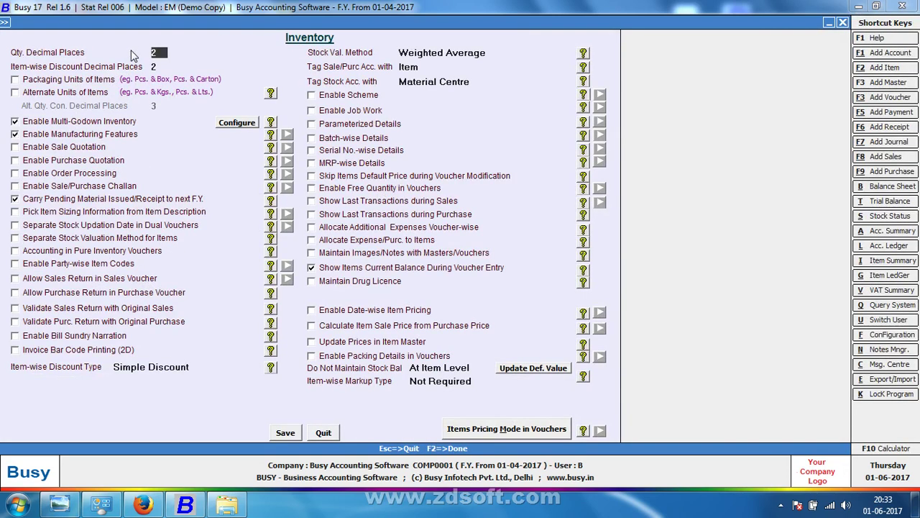
{"action": "key", "text": "Up"}
{"action": "key", "text": "Home"}
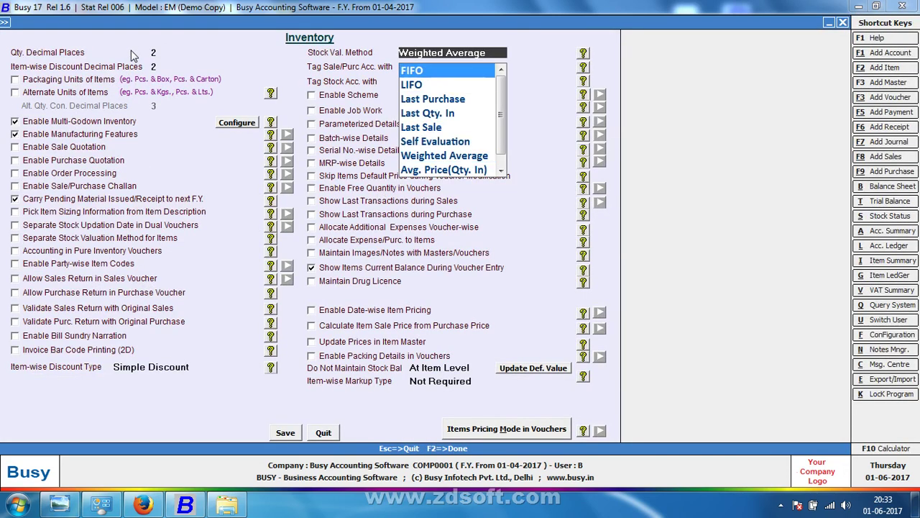
{"action": "key", "text": "Escape"}
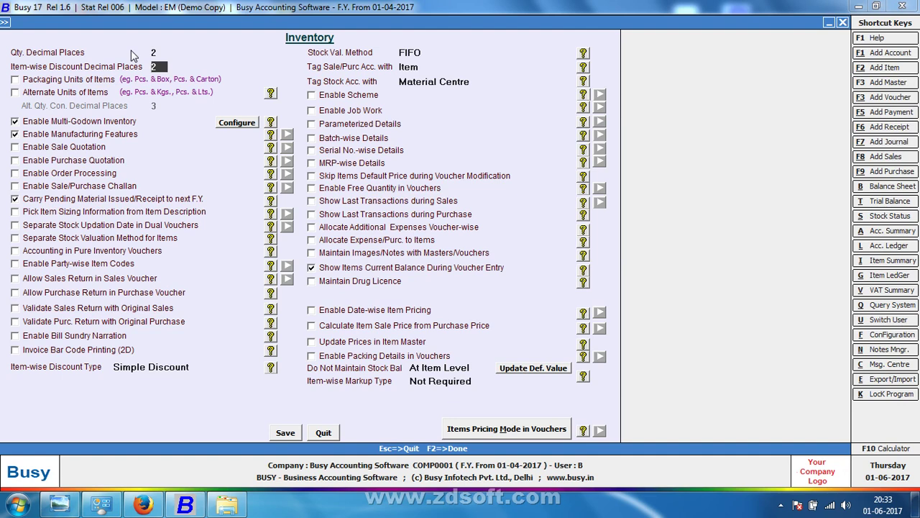
Step: Save the inventory settings and close the Features / Options screen
{"action": "key", "text": "Return"}
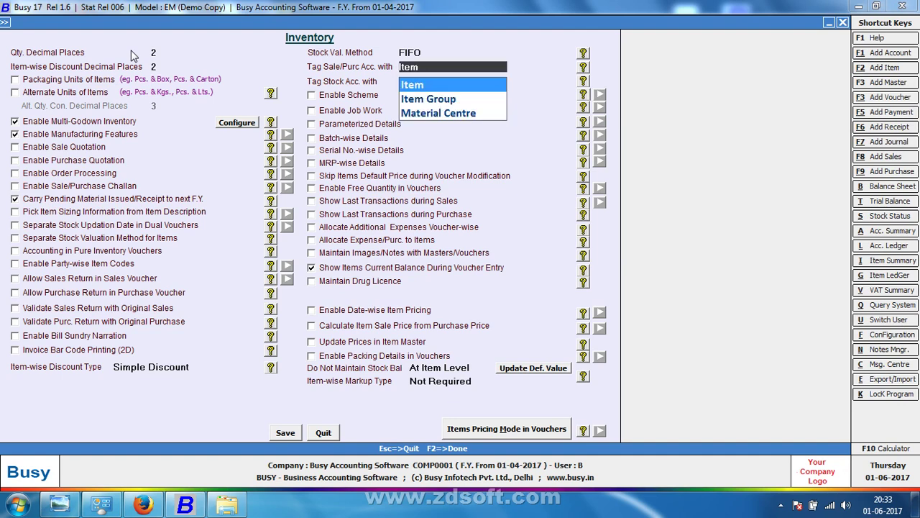
{"action": "left_click", "coordinate": [282, 435]}
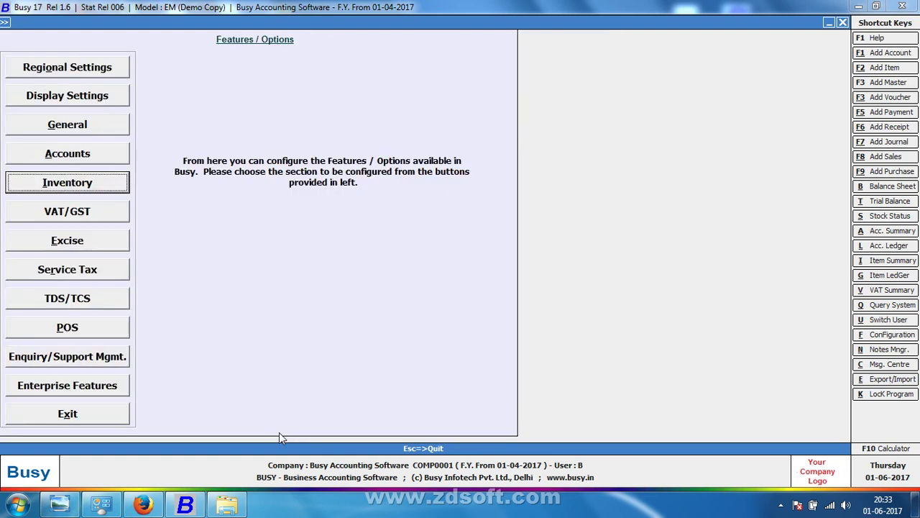
{"action": "key", "text": "Escape"}
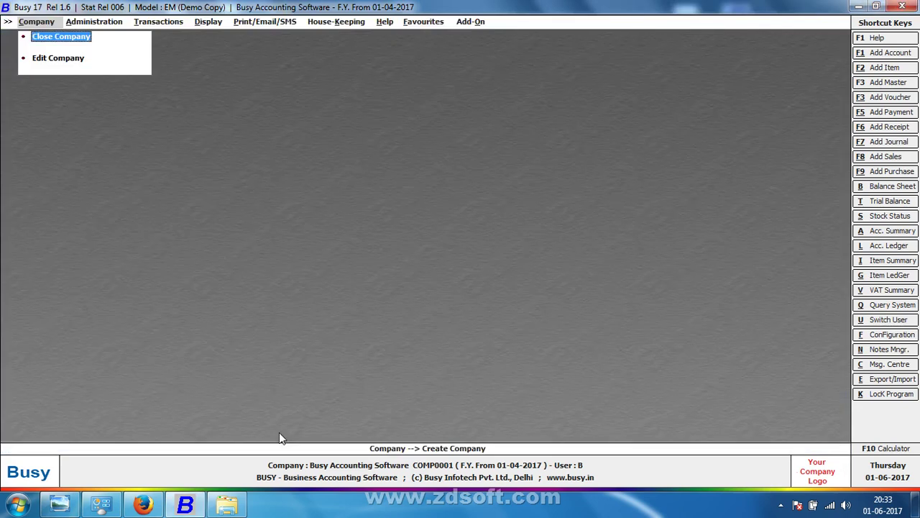
Step: Close the company Busy Accounting Software, confirm, and reopen it from the Company menu
{"action": "key", "text": "Right"}
{"action": "key", "text": "Right"}
{"action": "key", "text": "Right"}
{"action": "key", "text": "Right"}
{"action": "key", "text": "Right"}
{"action": "key", "text": "Right"}
{"action": "key", "text": "Right"}
{"action": "key", "text": "Right"}
{"action": "key", "text": "Right"}
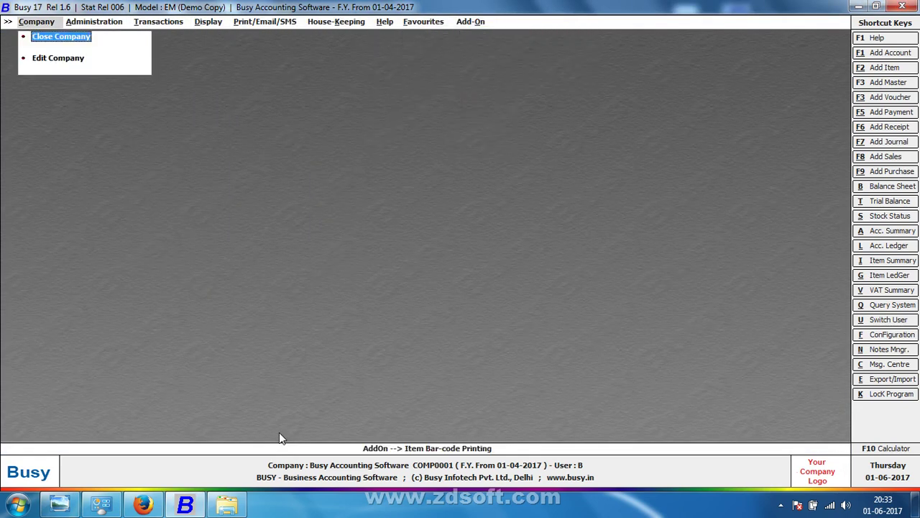
{"action": "key", "text": "Return"}
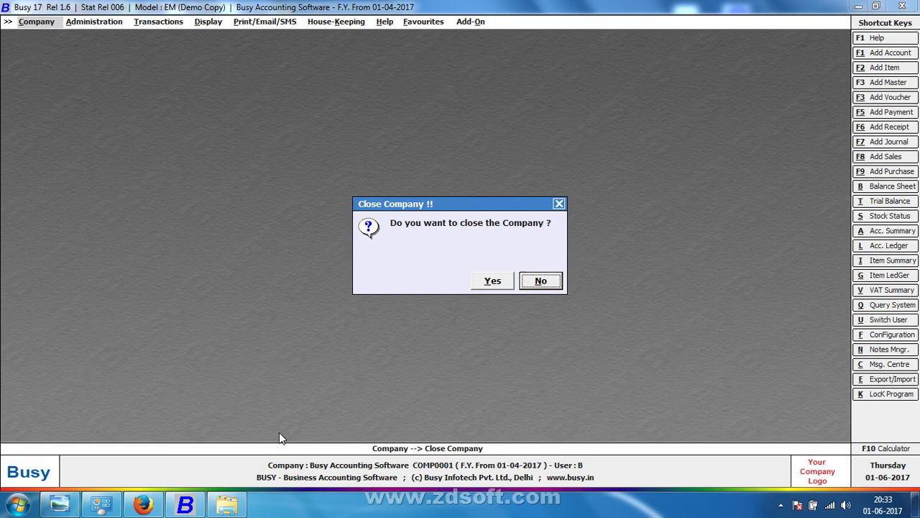
{"action": "key", "text": "Left"}
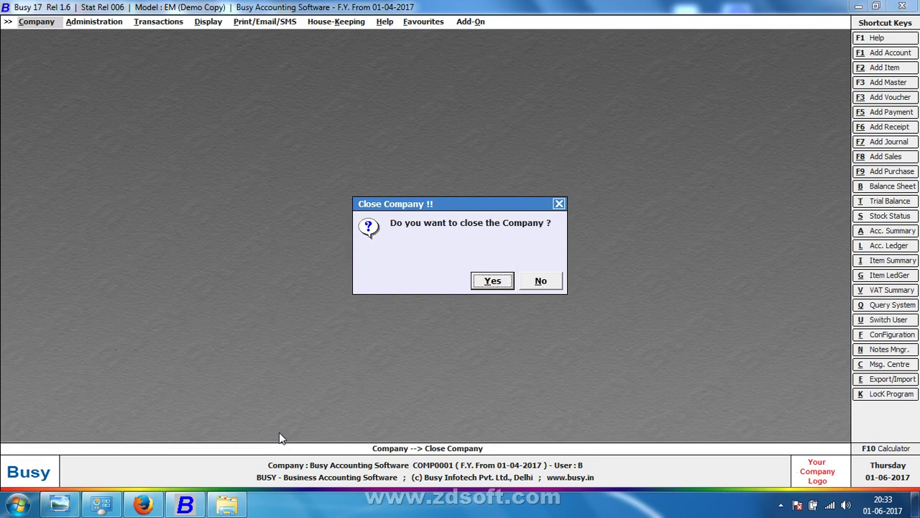
{"action": "key", "text": "Return"}
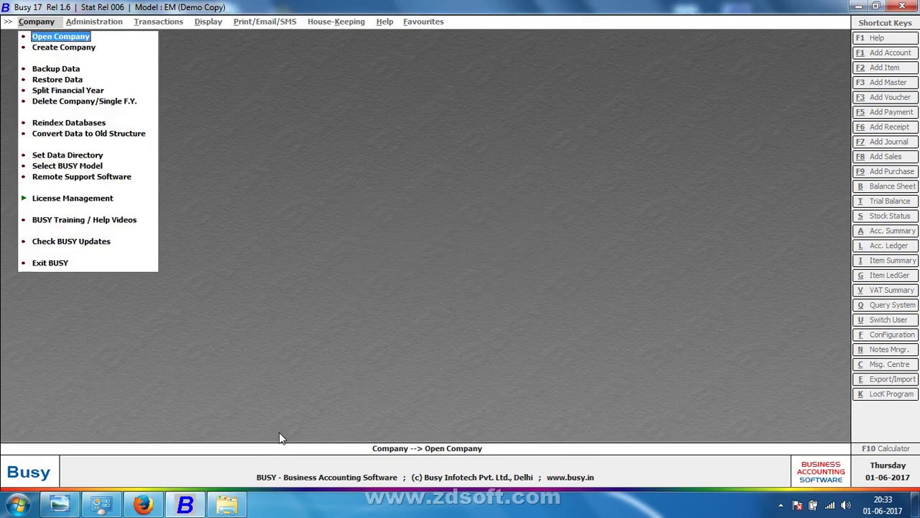
{"action": "key", "text": "Return"}
{"action": "key", "text": "Return"}
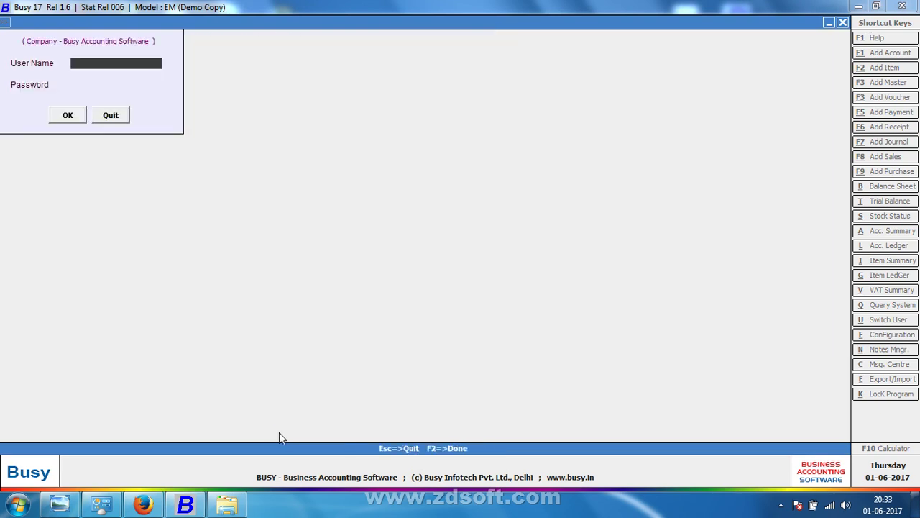
{"action": "key", "text": "Return"}
{"action": "key", "text": "Return"}
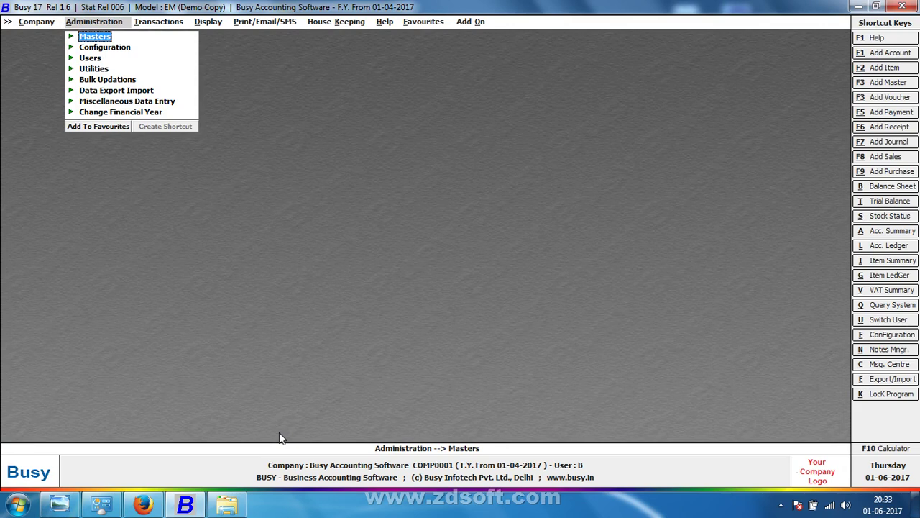
Step: Minimize Busy to the Windows desktop, refresh it, and bring up the screen recorder's controls
{"action": "key", "text": "super+d"}
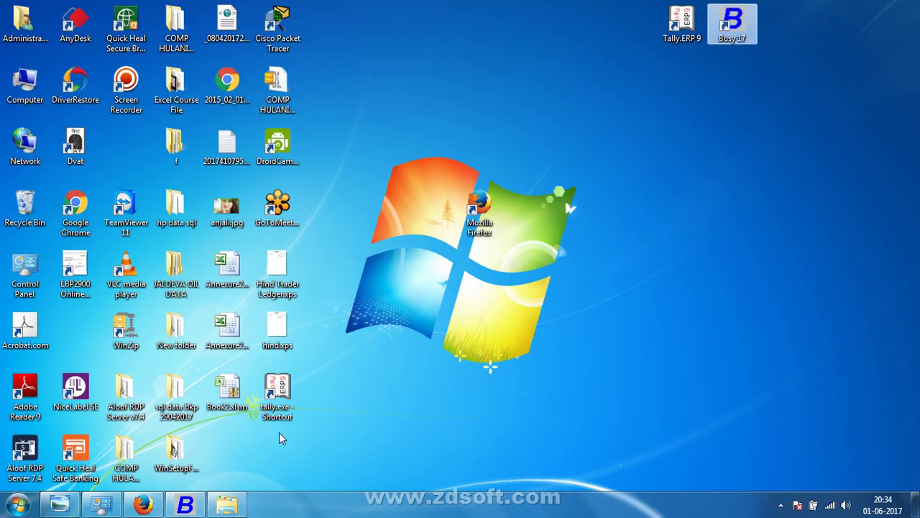
{"action": "right_click", "coordinate": [681, 200]}
{"action": "left_click", "coordinate": [707, 238]}
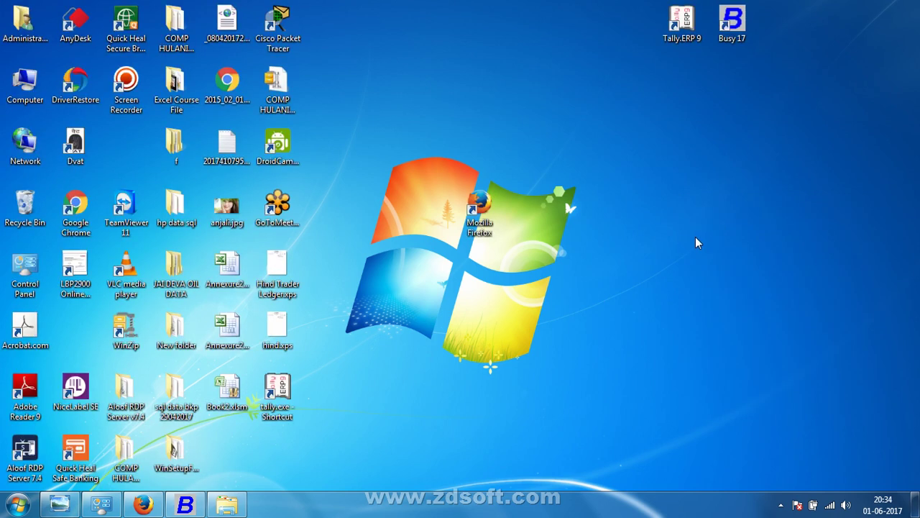
{"action": "left_click", "coordinate": [778, 506]}
{"action": "left_click", "coordinate": [759, 435]}
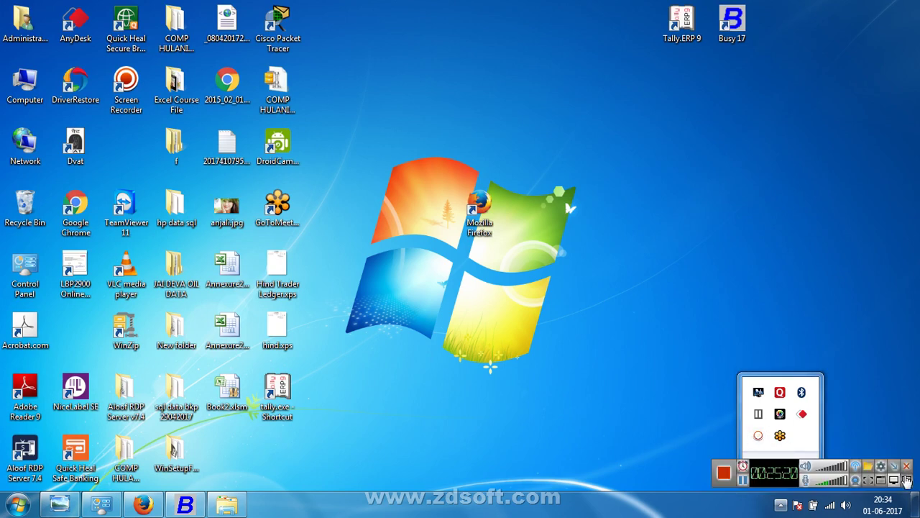